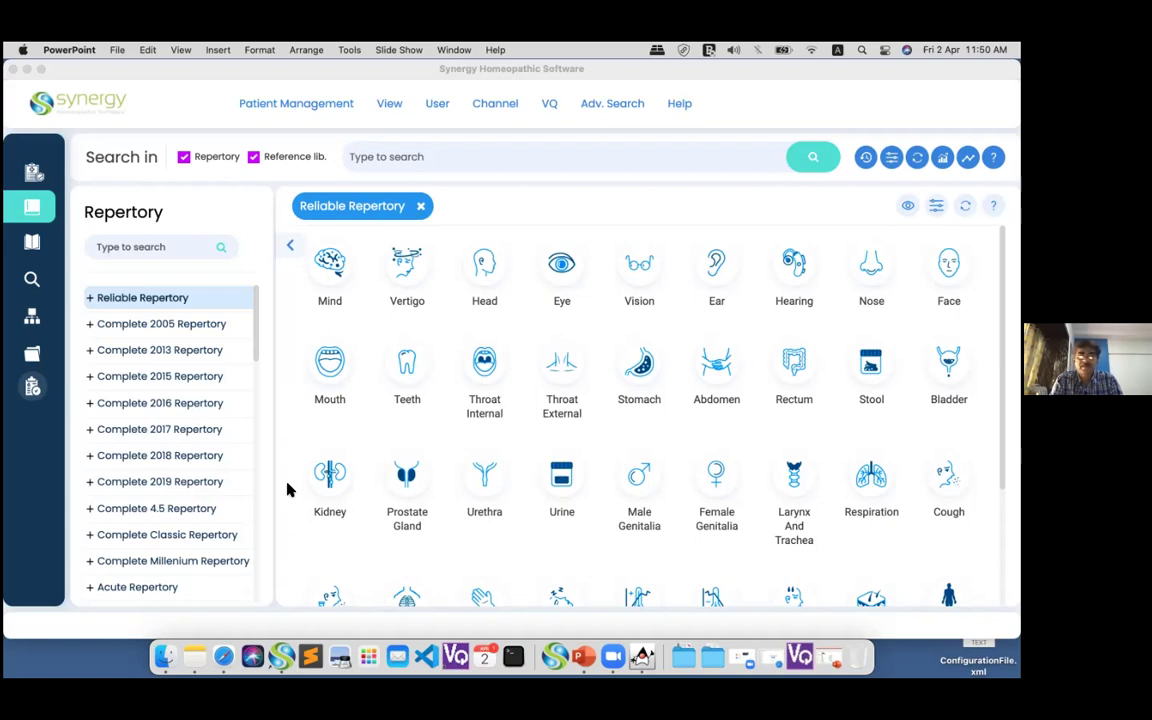
- Look through the full list of available repertories, from Reliable Repertory to Yakir's Botanical Repertory
click(255, 326)
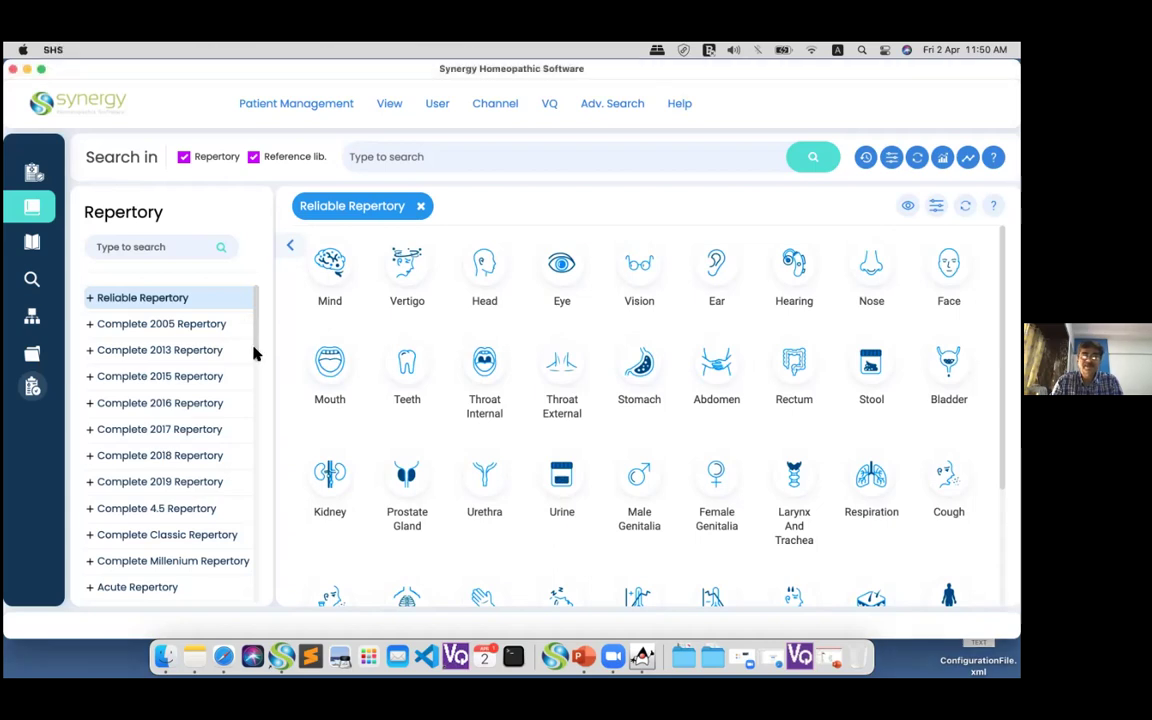
scroll(254, 360, down, 5)
scroll(257, 423, down, 10)
scroll(257, 537, down, 10)
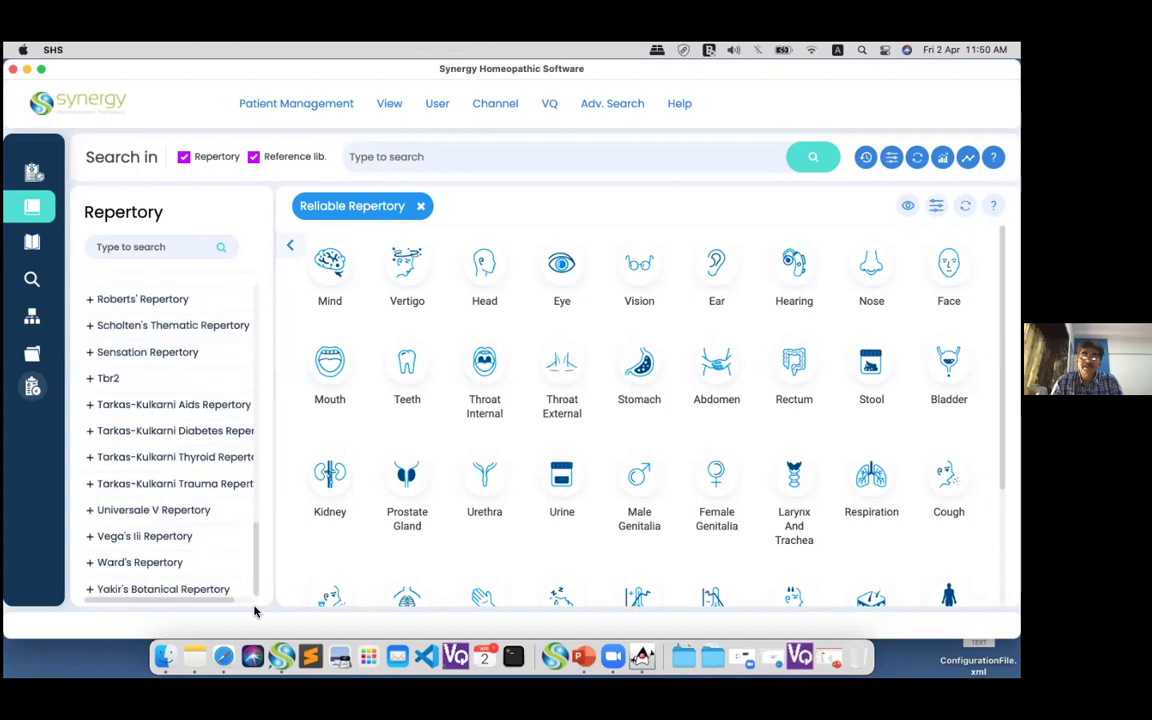
scroll(265, 548, up, 20)
scroll(265, 407, up, 6)
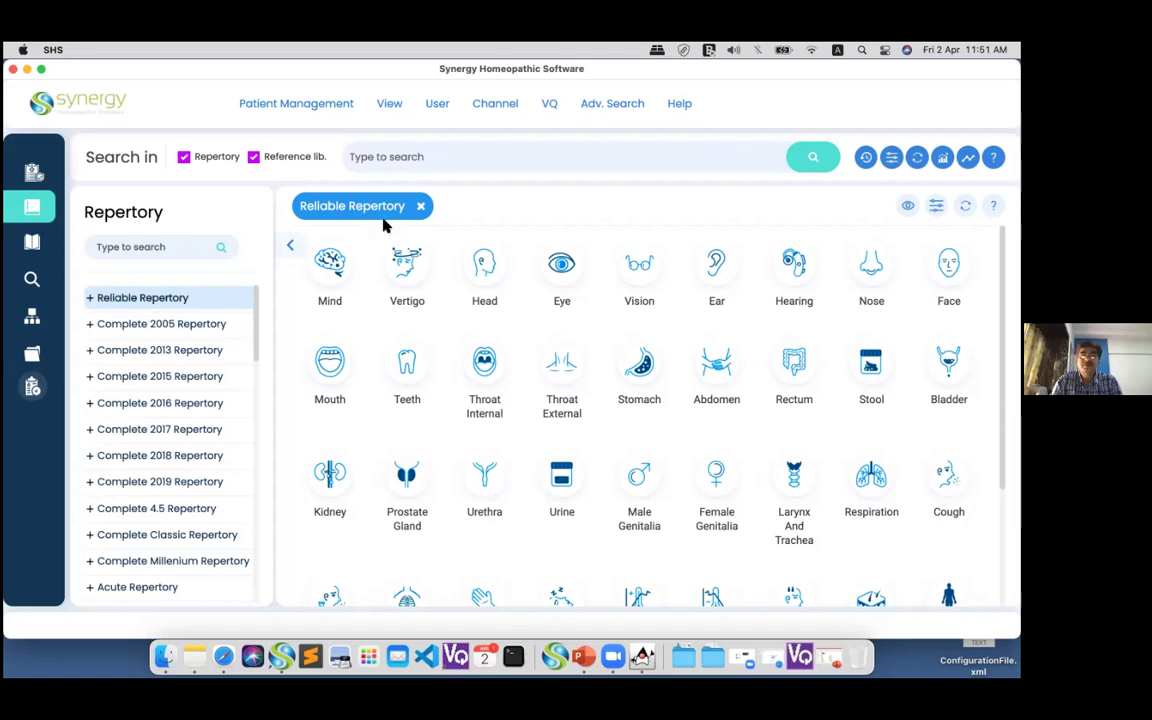
- Open the Mind chapter of the Reliable Repertory and enlarge its window
click(333, 263)
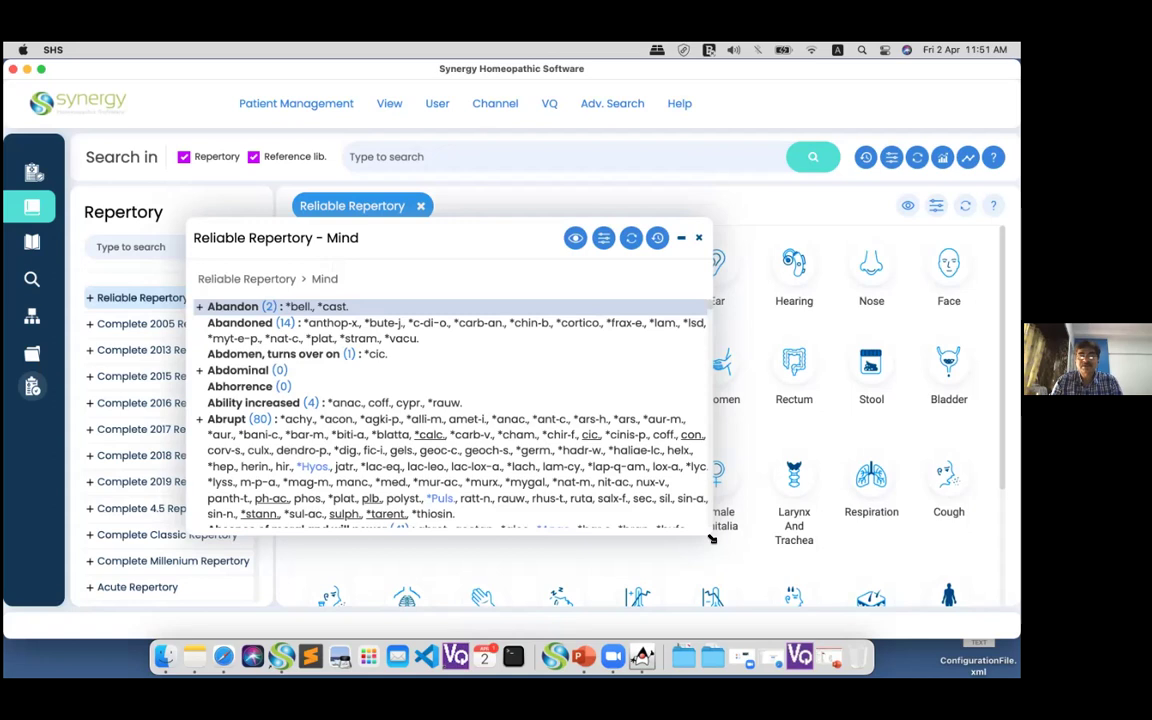
drag(712, 538, 898, 598)
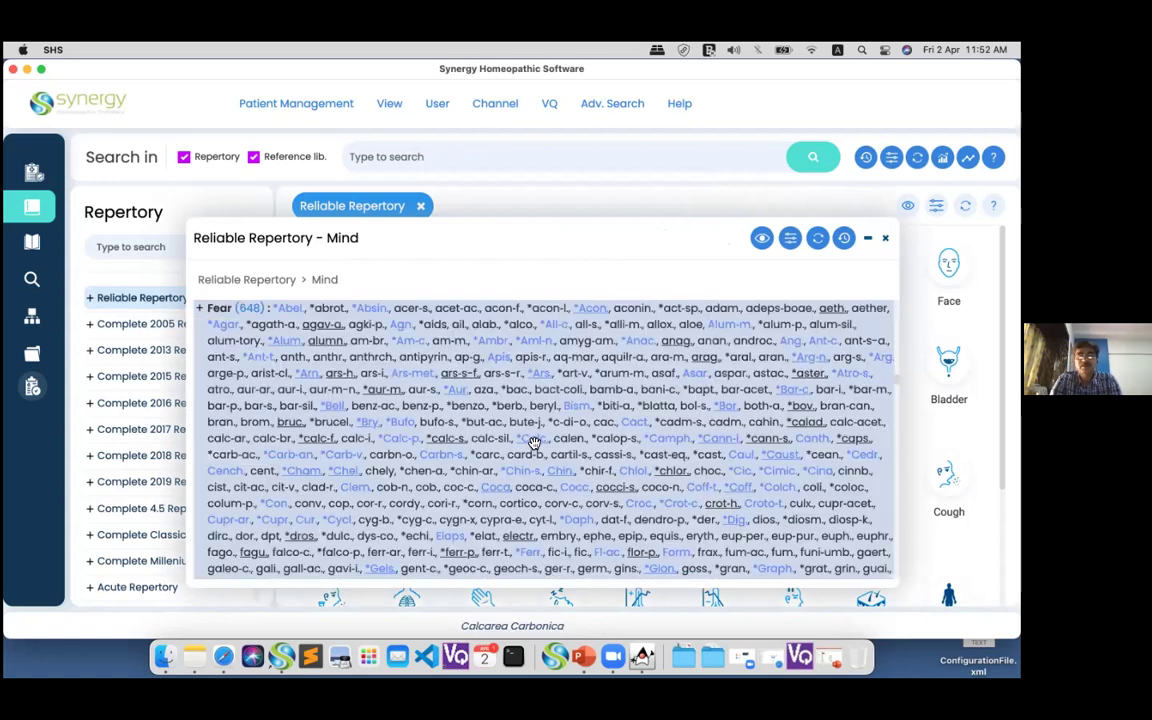
- Add the Fear sub-rubric "Dark, of" to Clipboard 1 and return to the main Mind rubrics
click(535, 443)
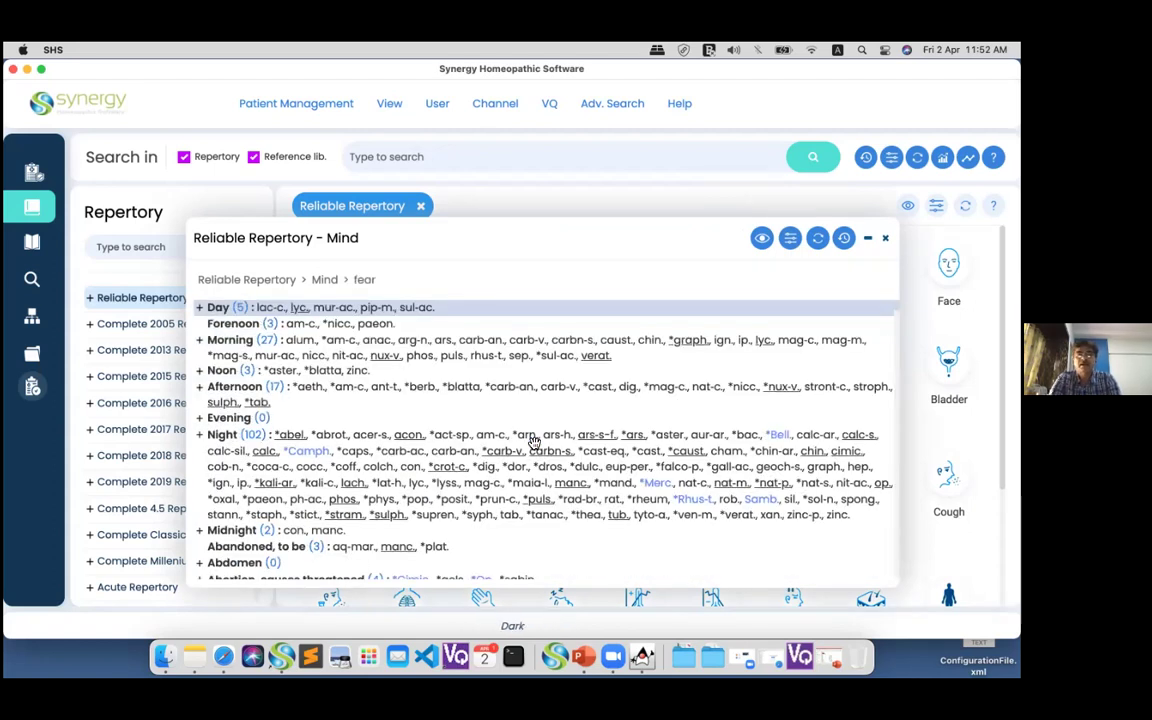
scroll(533, 445, down, 10)
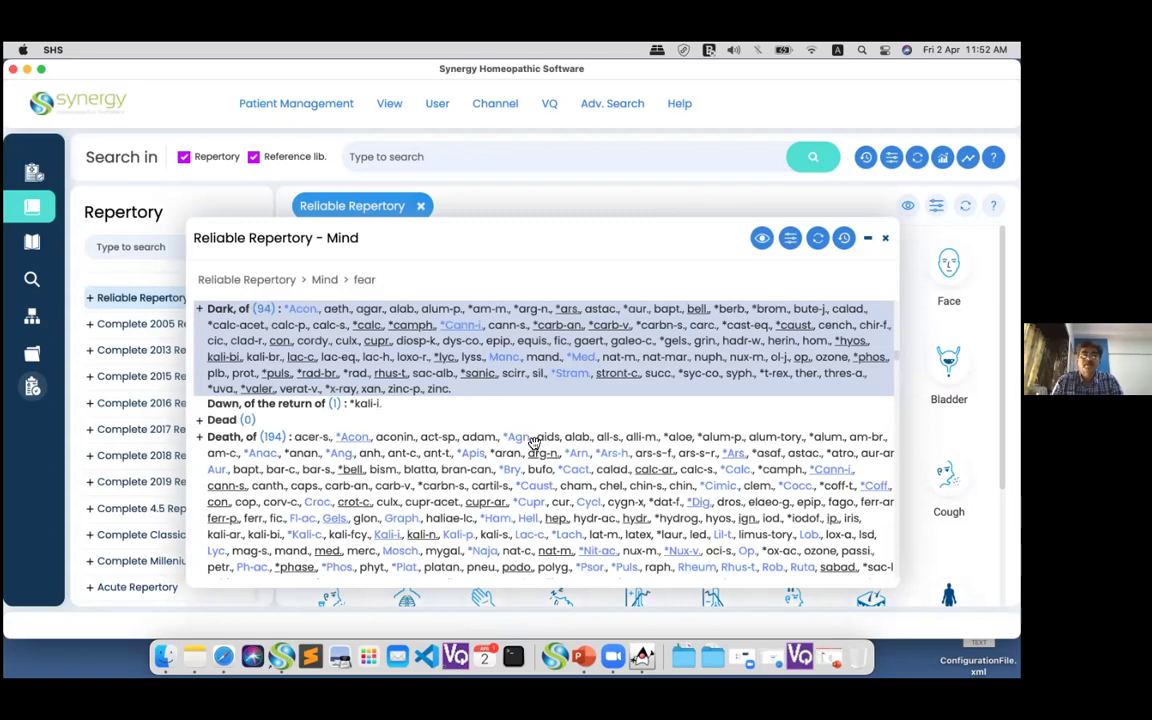
drag(353, 346, 33, 397)
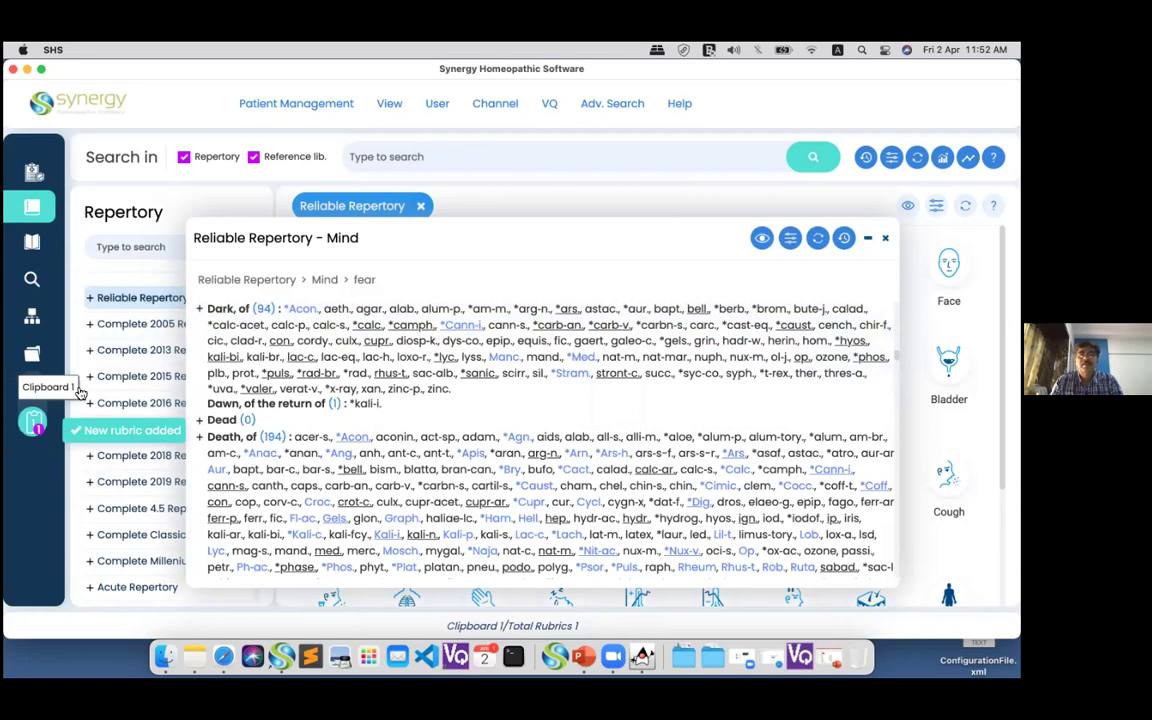
click(527, 322)
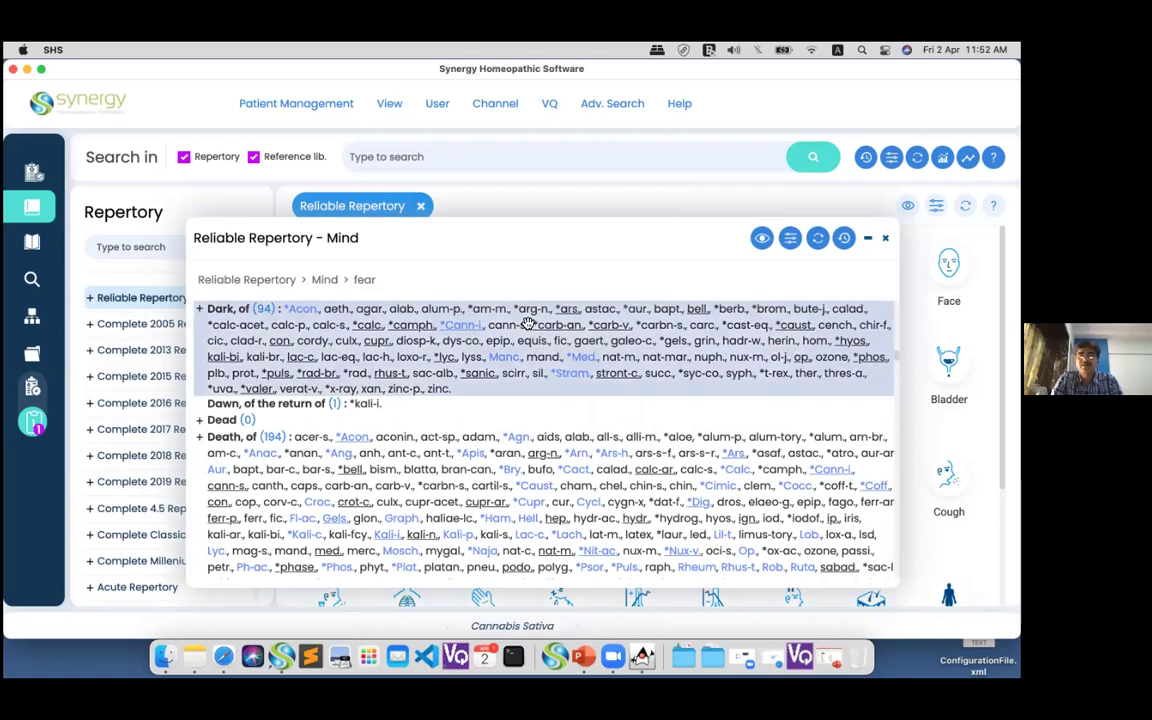
key(Left)
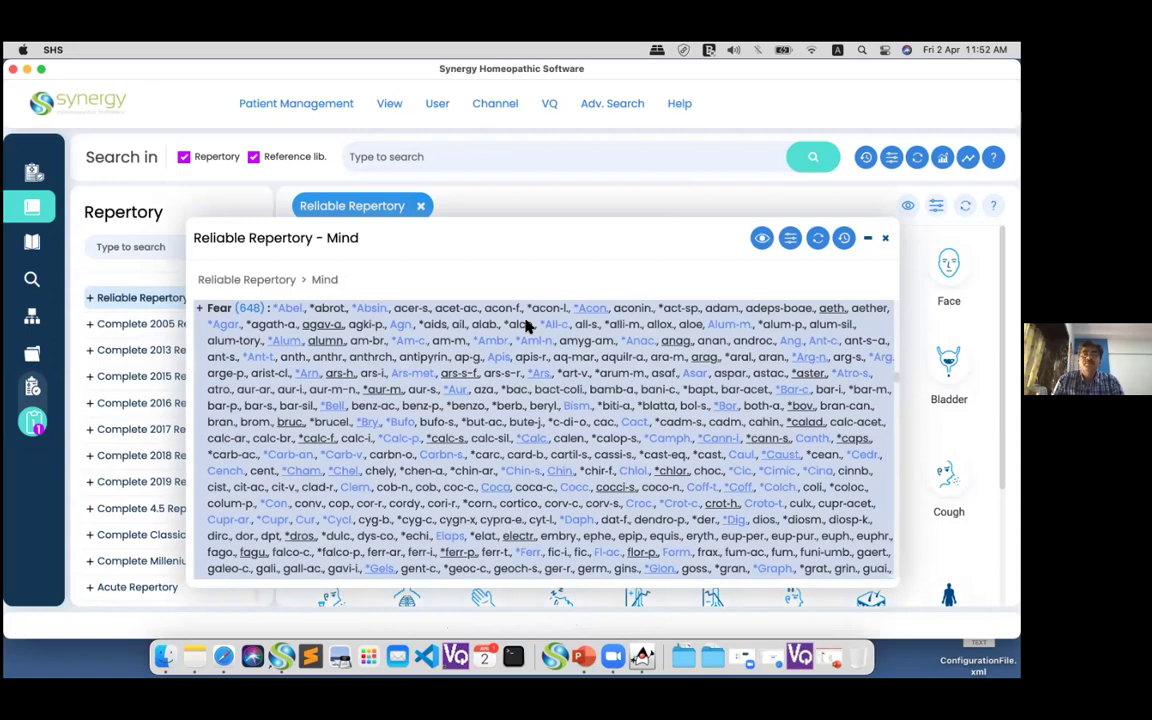
- Enable cross references in the Mind chapter's view settings and examine those listed under the Fear rubric
click(763, 241)
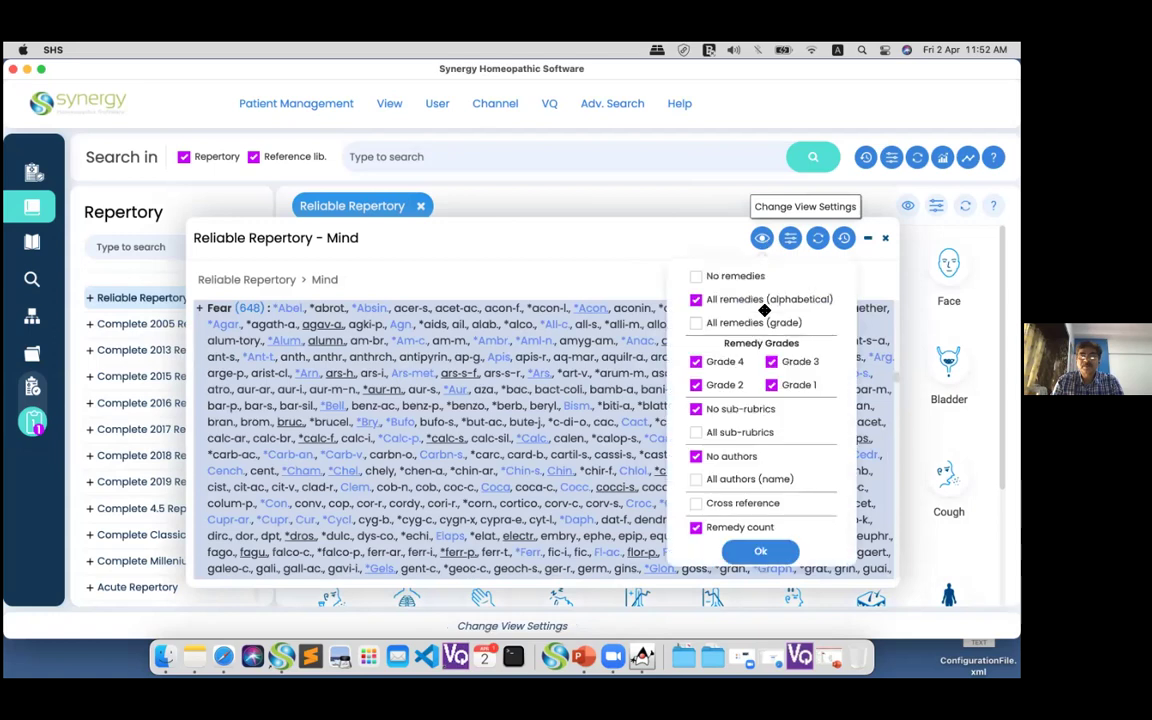
click(751, 507)
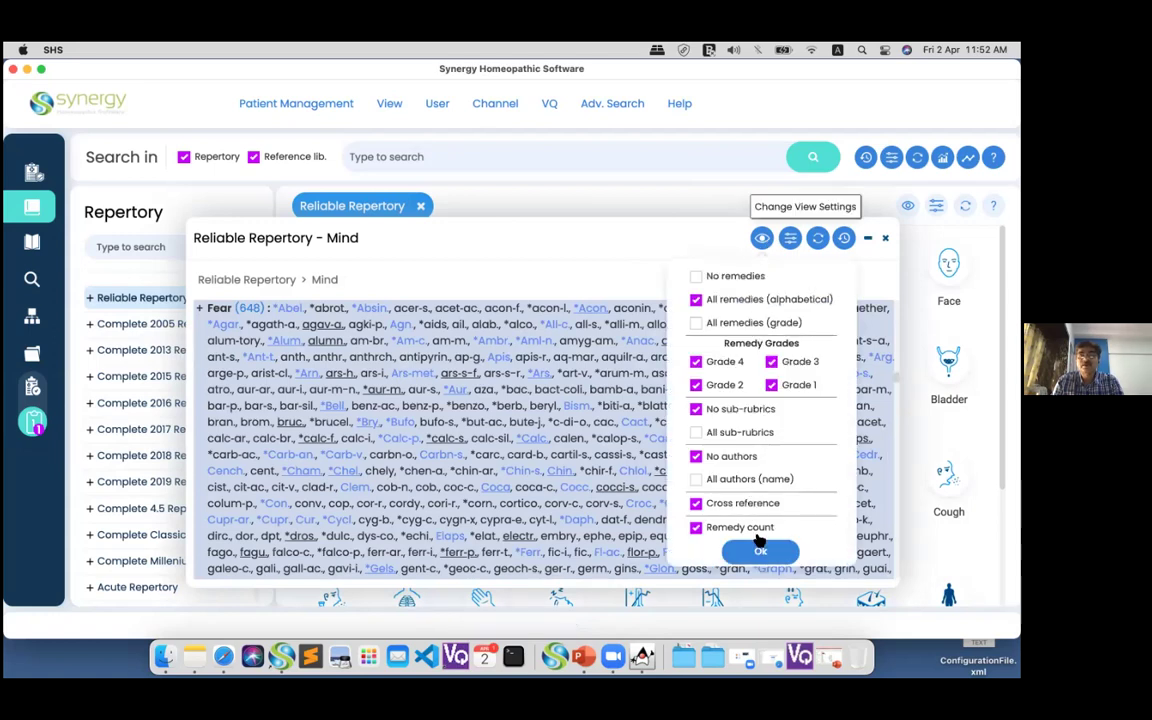
click(760, 551)
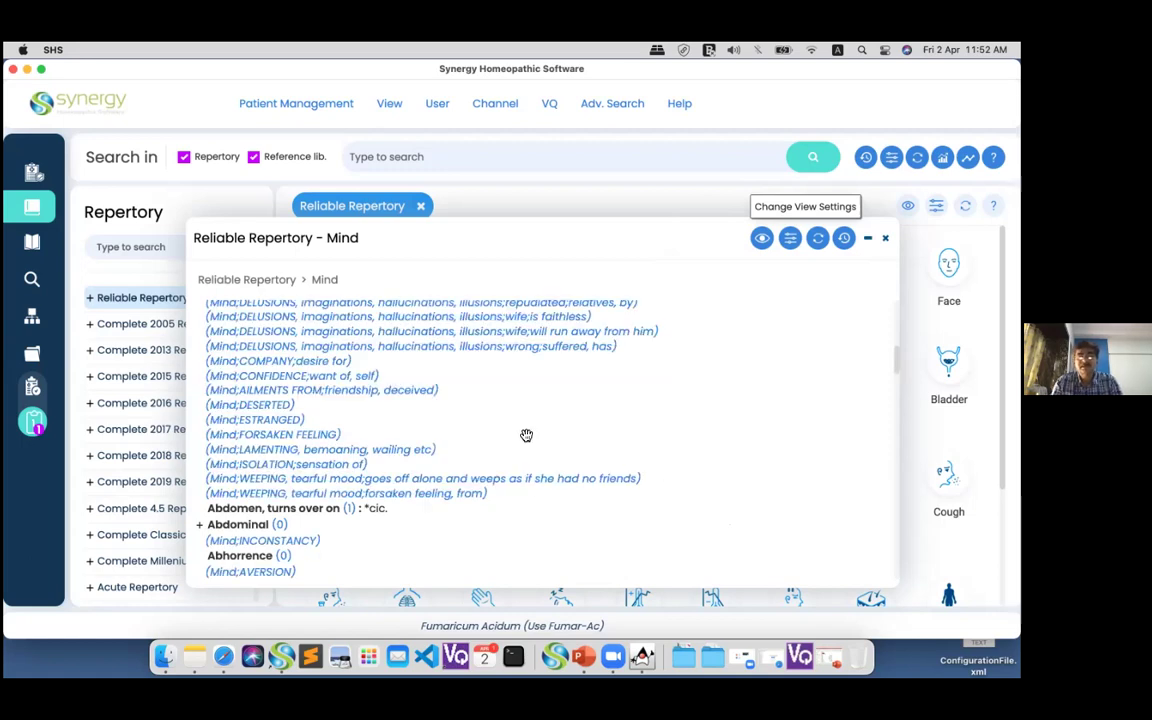
scroll(527, 438, up, 1)
scroll(527, 438, down, 15)
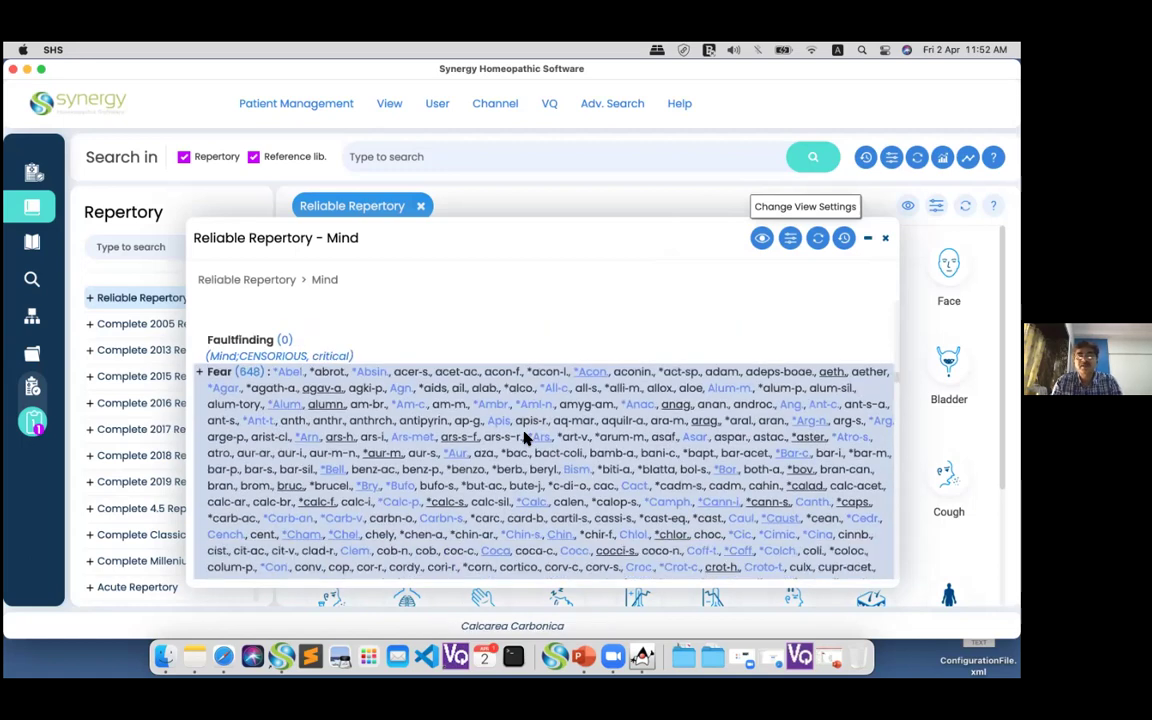
scroll(527, 438, down, 5)
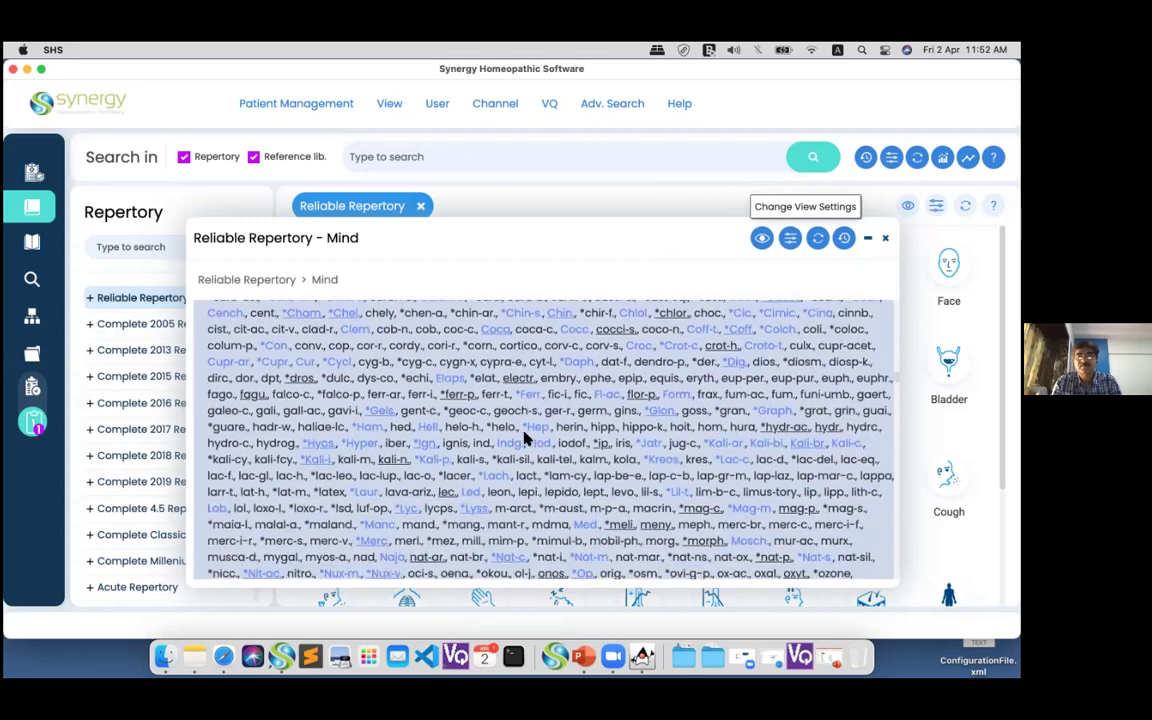
scroll(527, 438, down, 5)
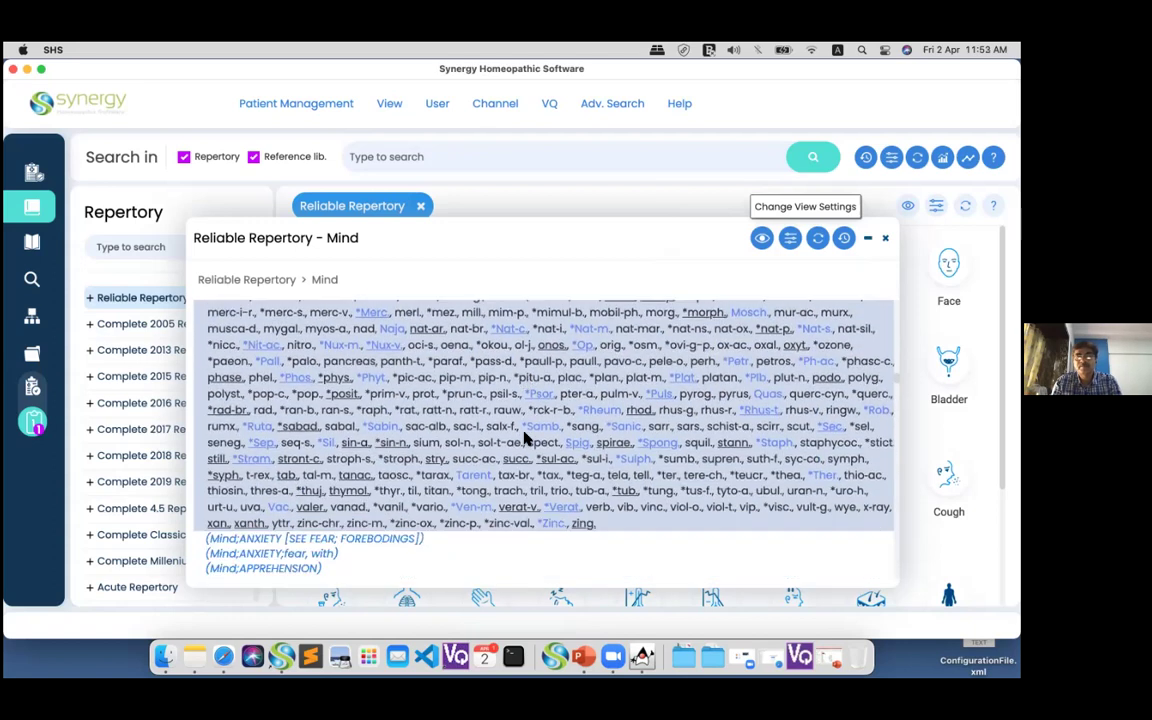
scroll(527, 438, down, 2)
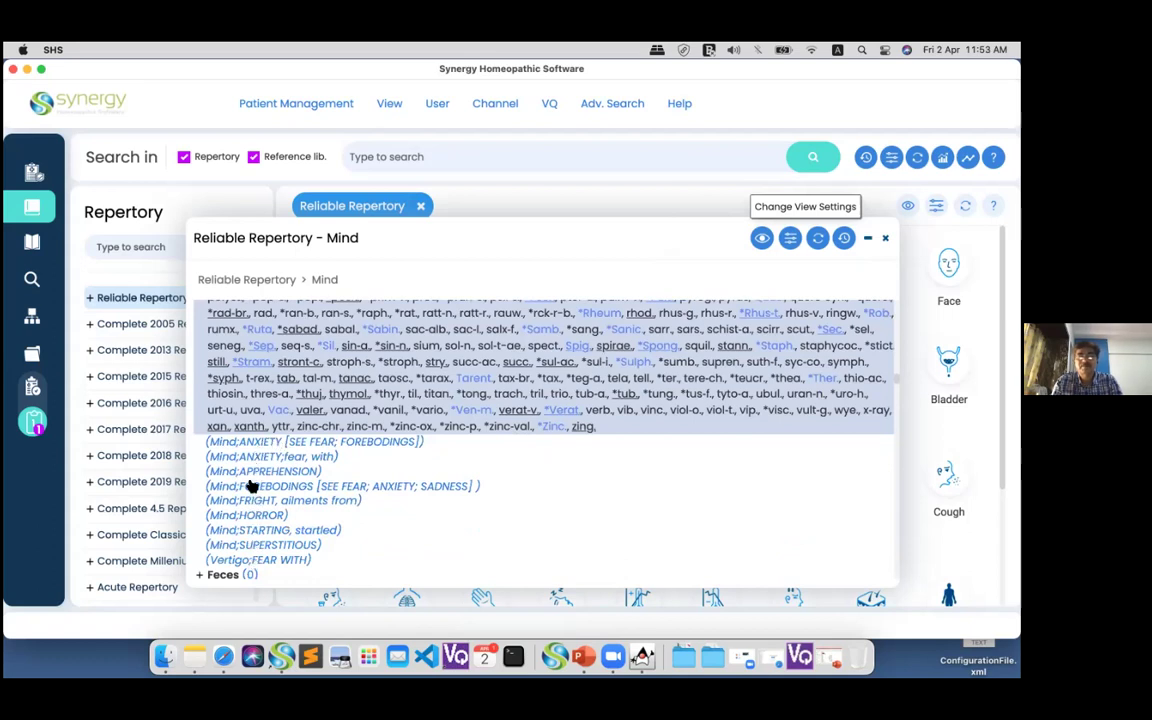
- Disable cross references in the Mind chapter's view settings
click(763, 241)
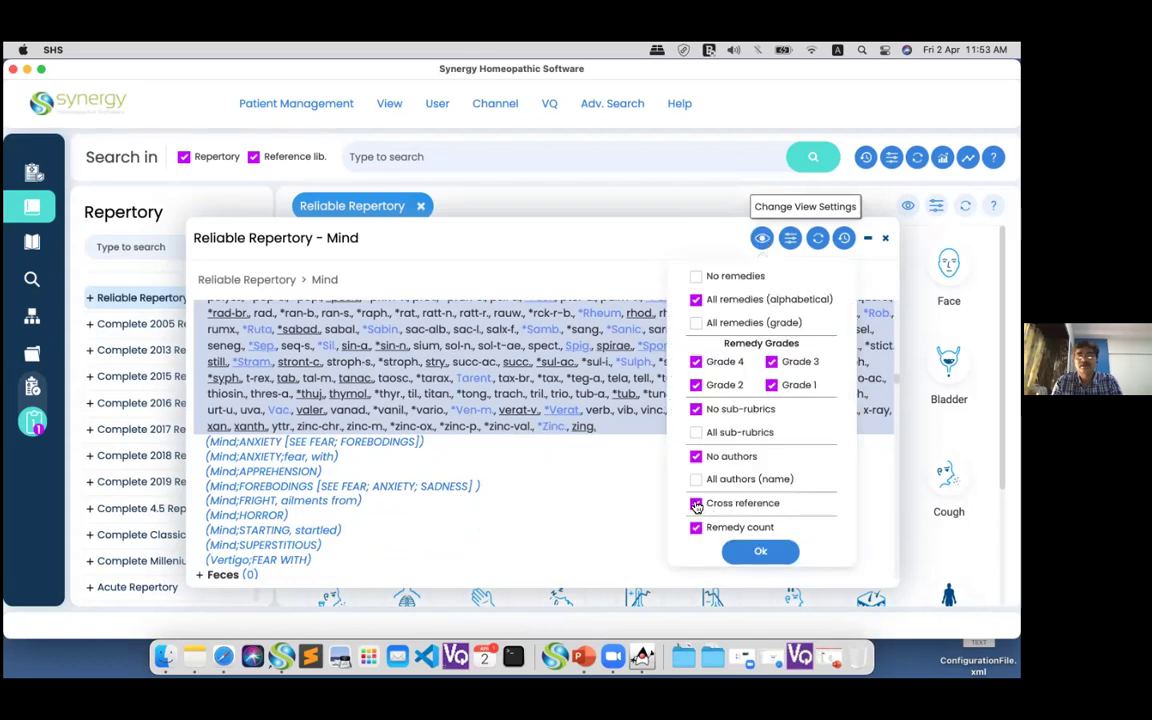
click(697, 504)
click(755, 554)
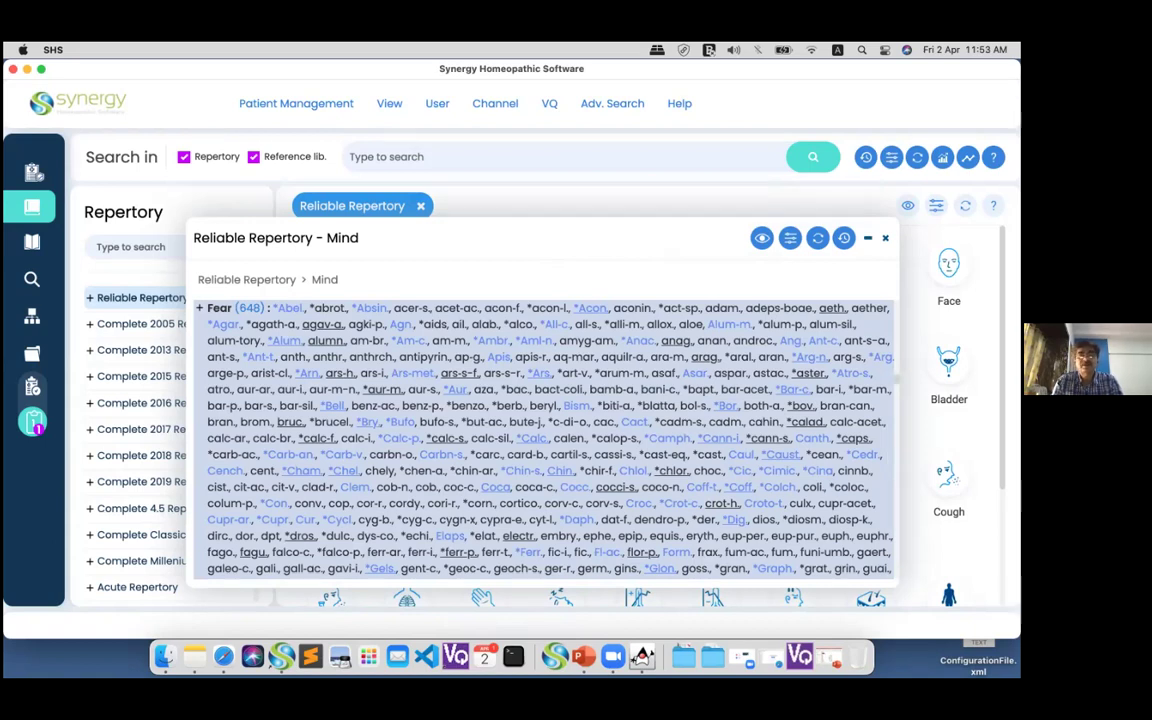
- Close the Mind chapter window and search the repertories and reference library for "fear dark"
click(787, 243)
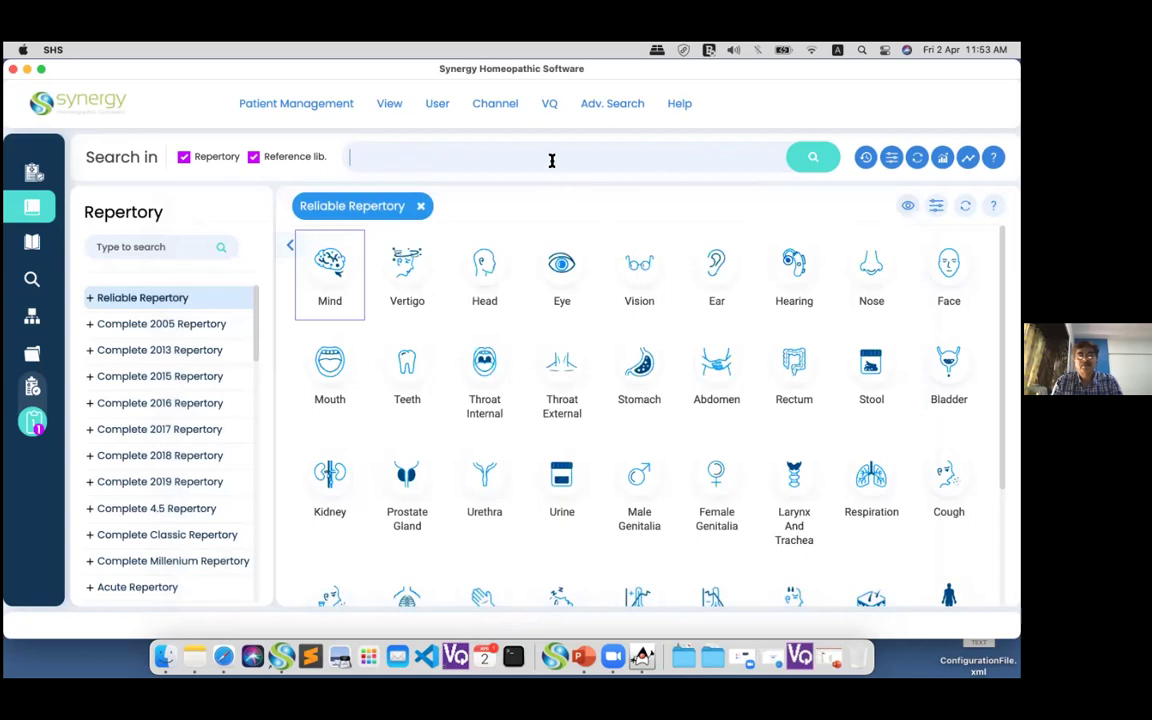
click(551, 160)
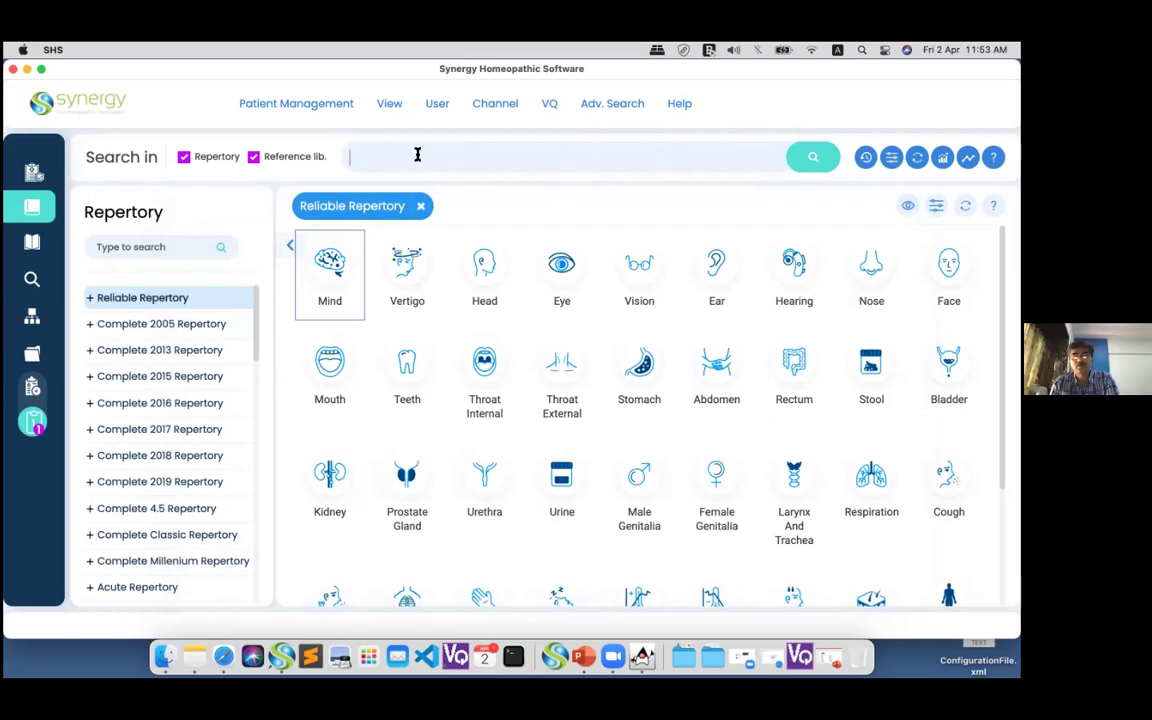
text(fear)
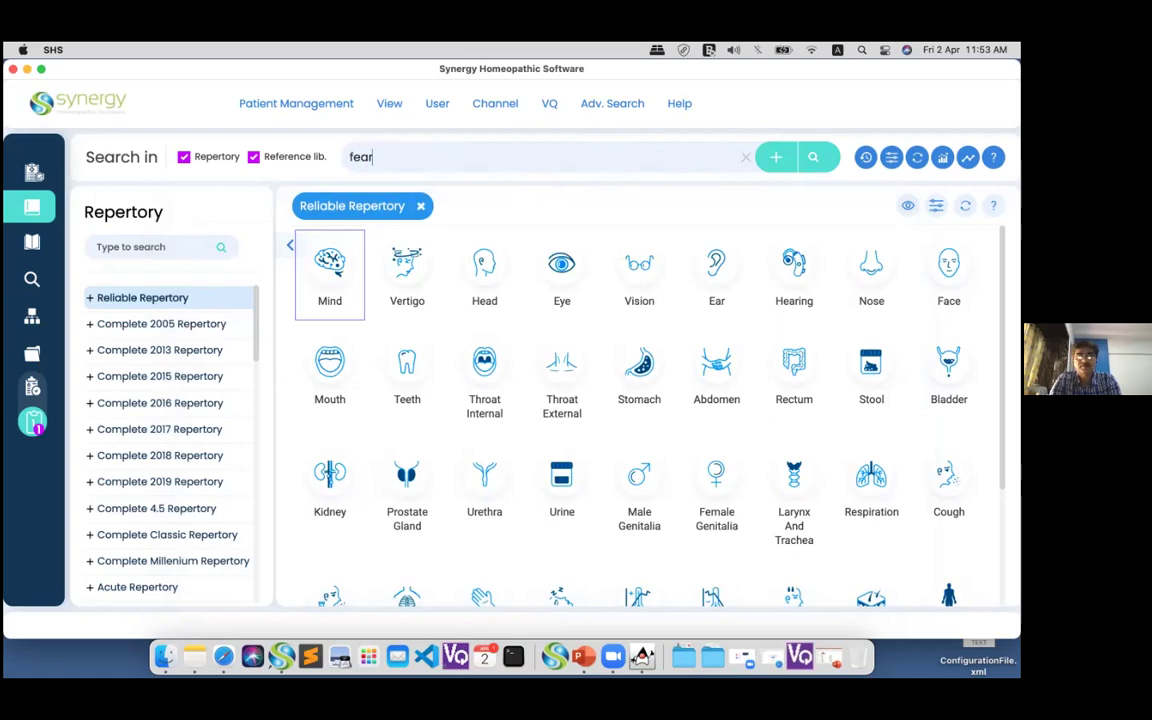
text( dark)
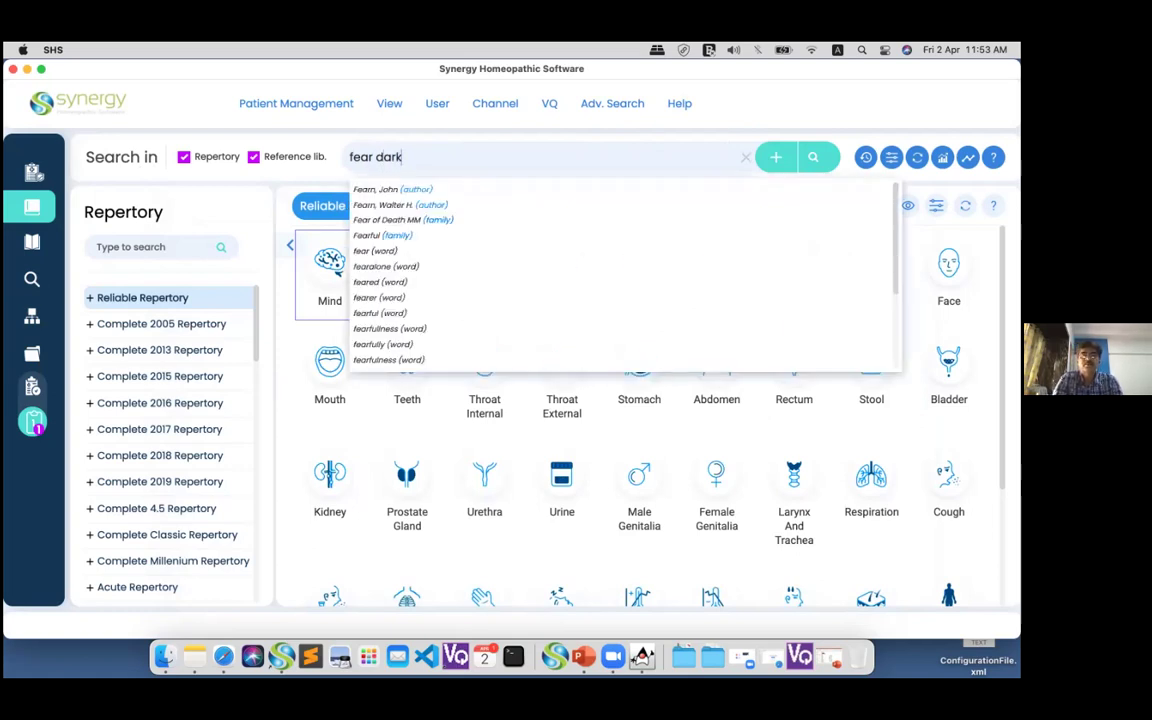
key(Return)
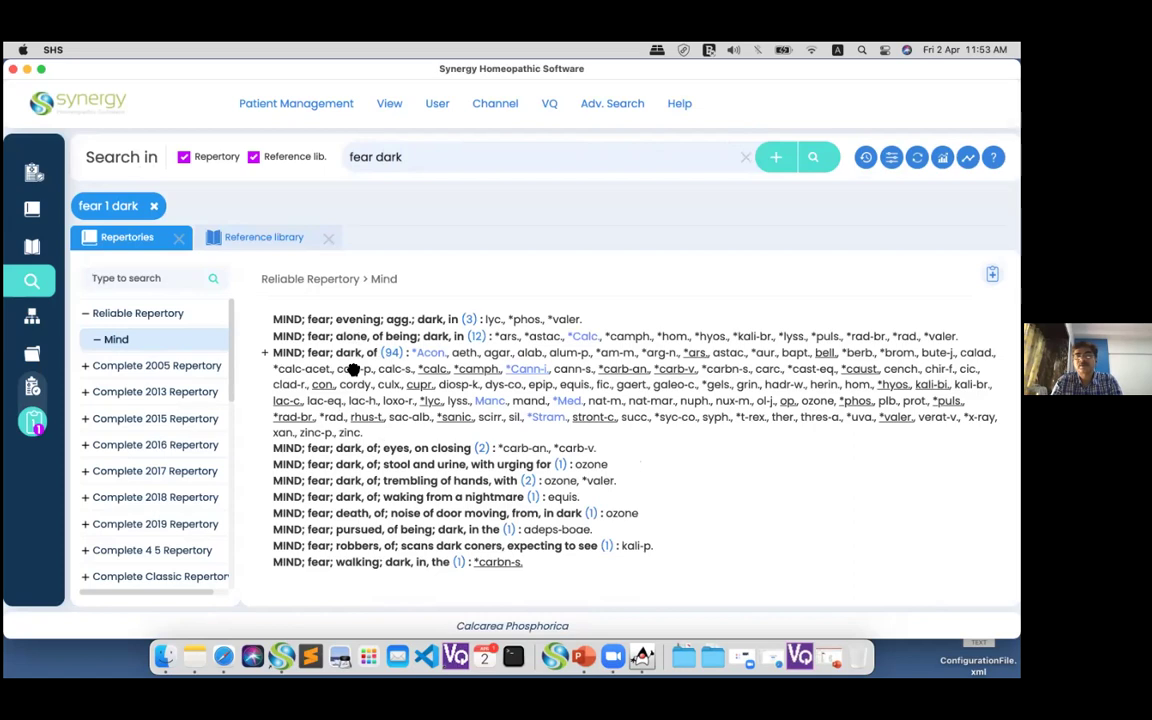
- View the Complete 2005 Repertory results for Mind and select the "fear; dark, of" rubric
click(87, 369)
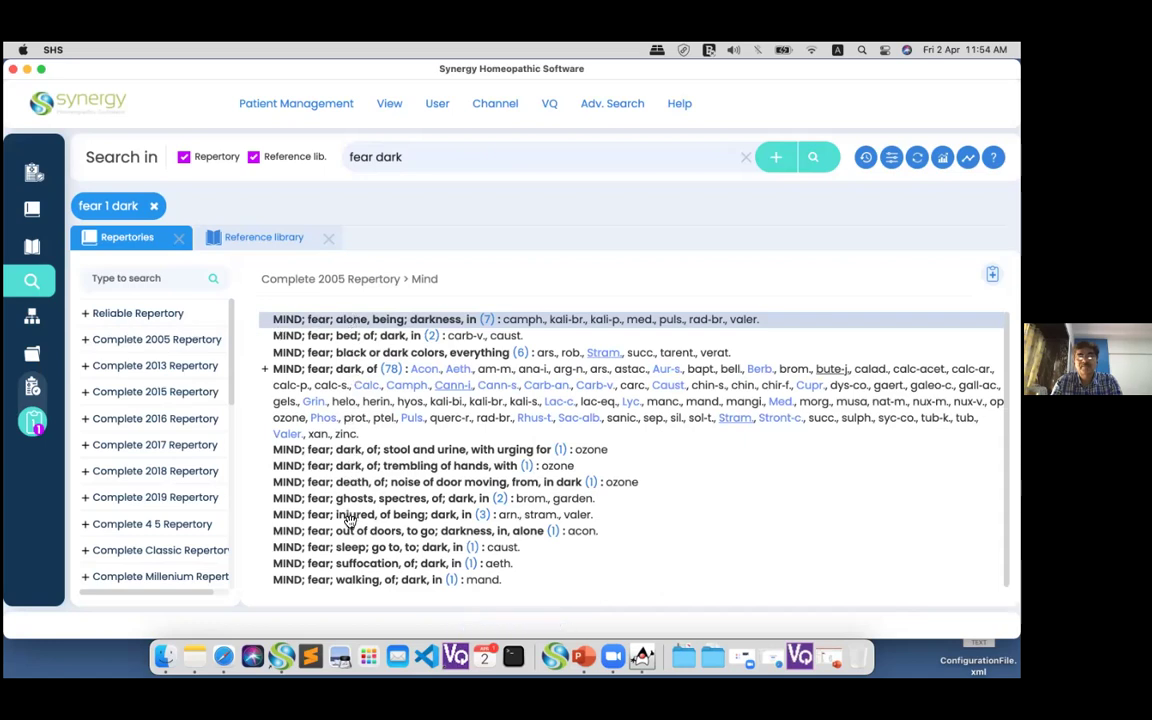
click(399, 392)
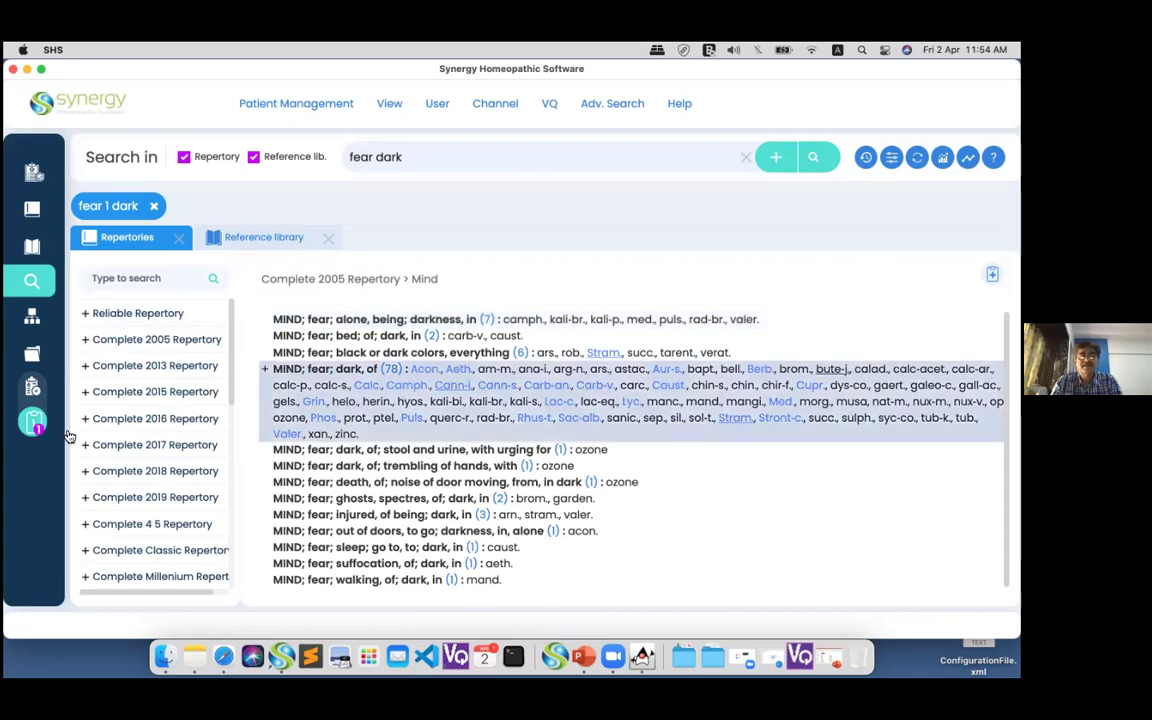
click(33, 425)
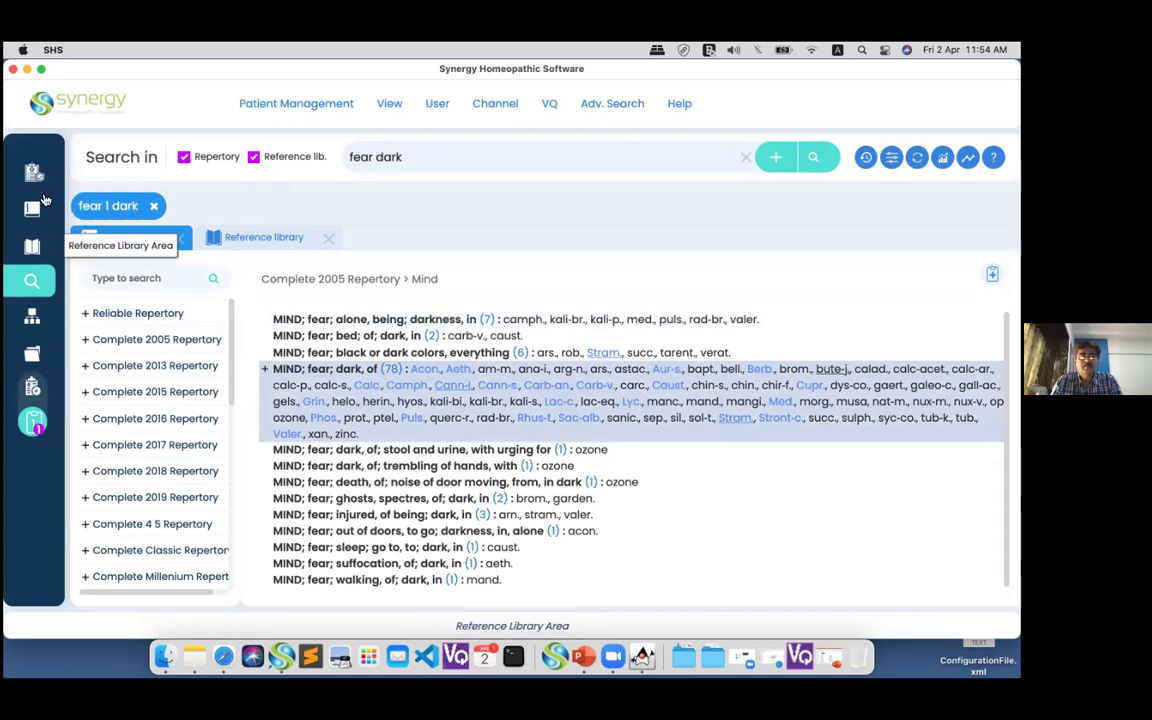
- Reopen the Mind chapter of the Reliable Repertory and review the actions available for the Abandon rubric
click(33, 209)
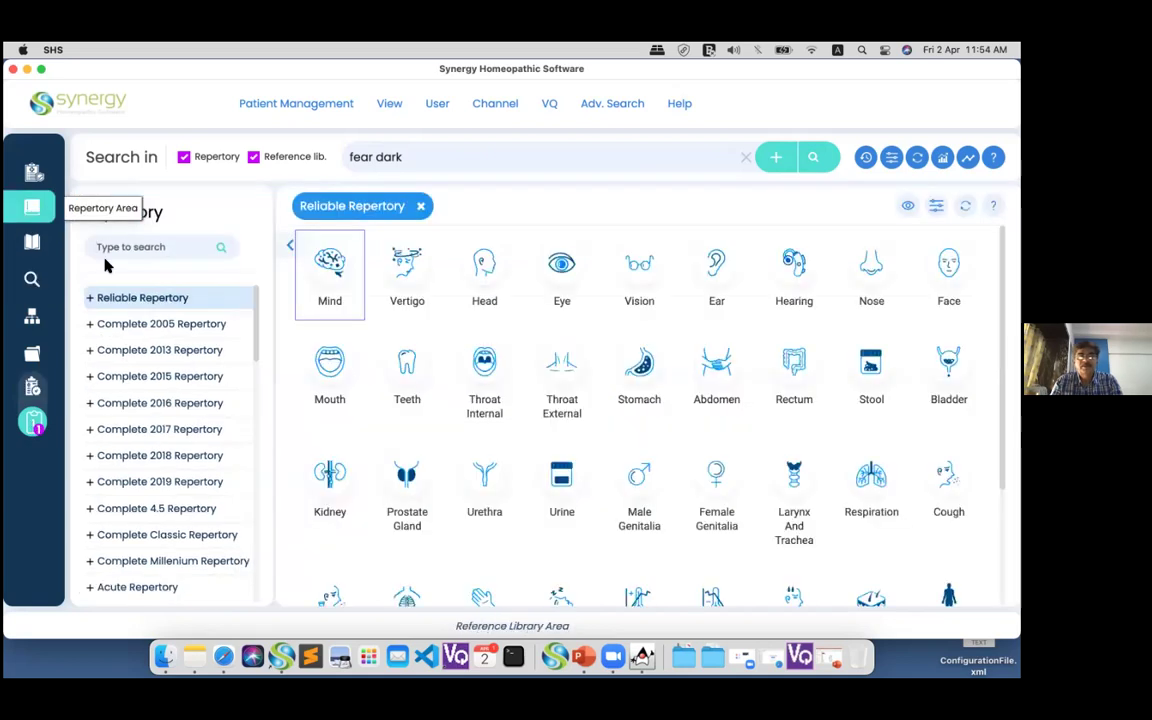
click(340, 291)
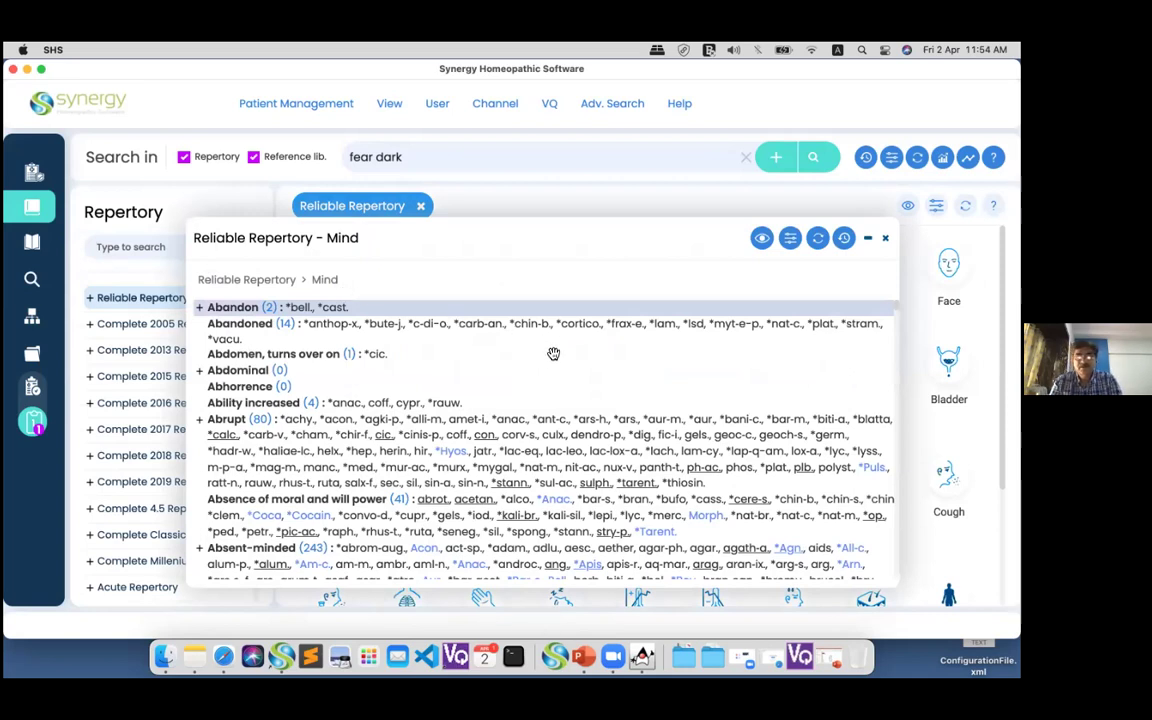
right_click(239, 313)
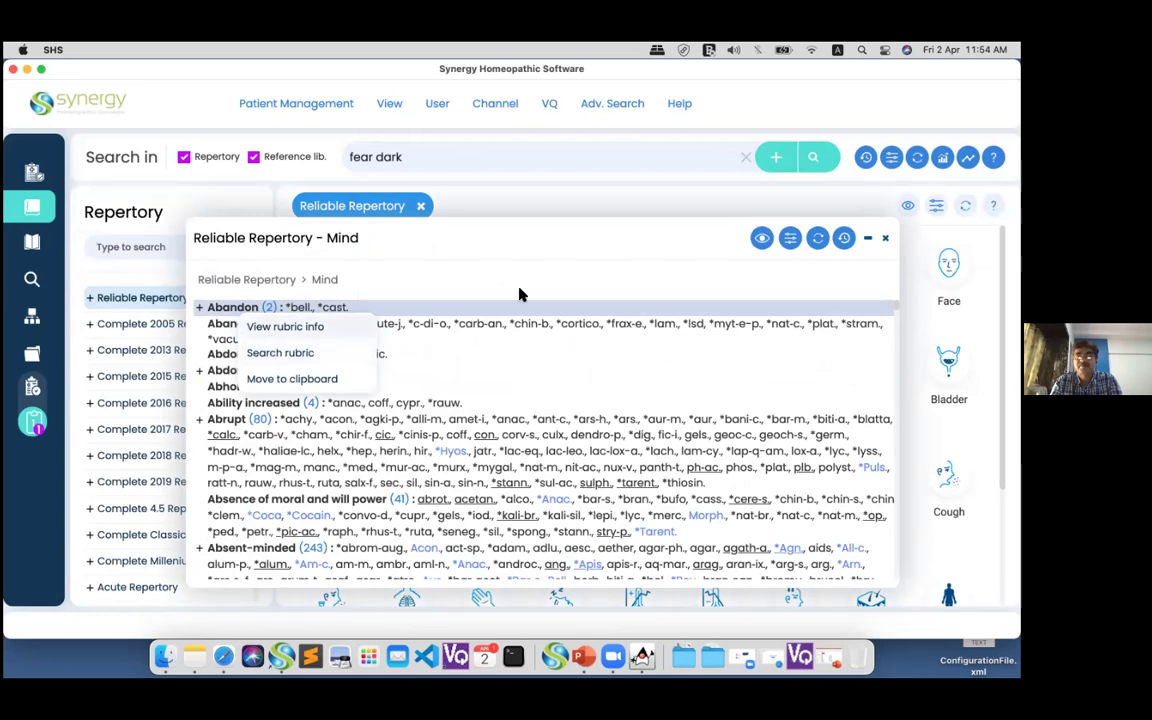
click(535, 389)
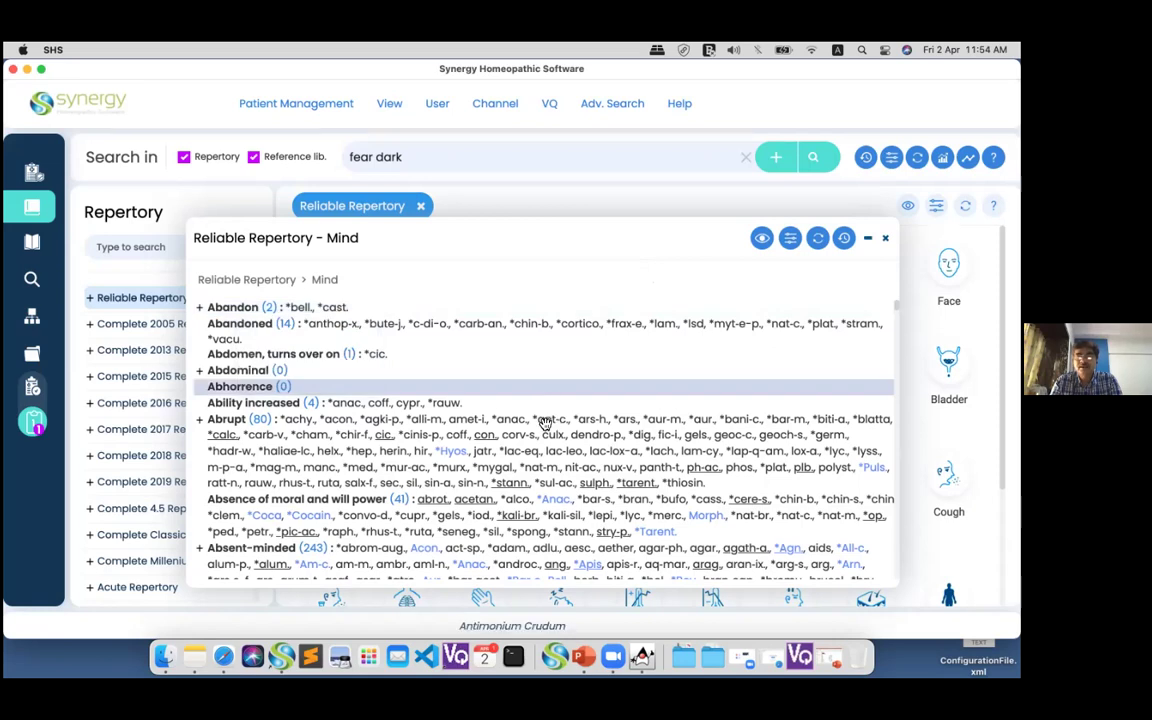
- View the reference string for the remedy ant-c. (Antimonium crudum) in the Abrupt rubric
right_click(545, 424)
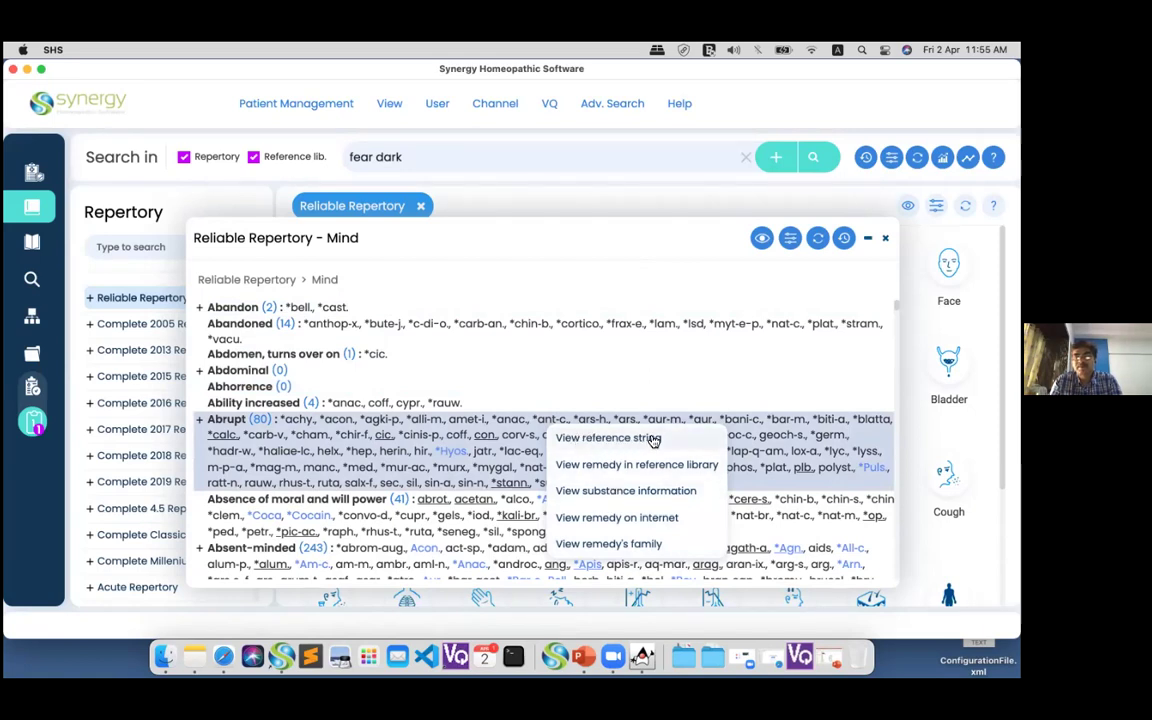
click(727, 424)
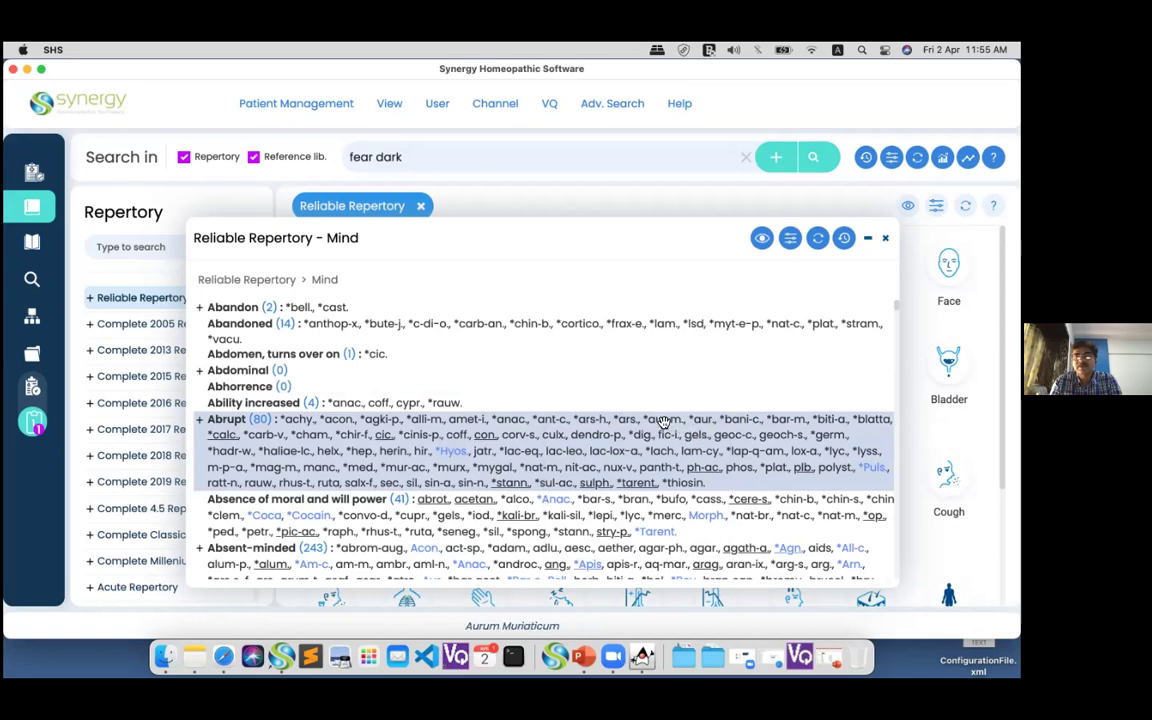
right_click(553, 420)
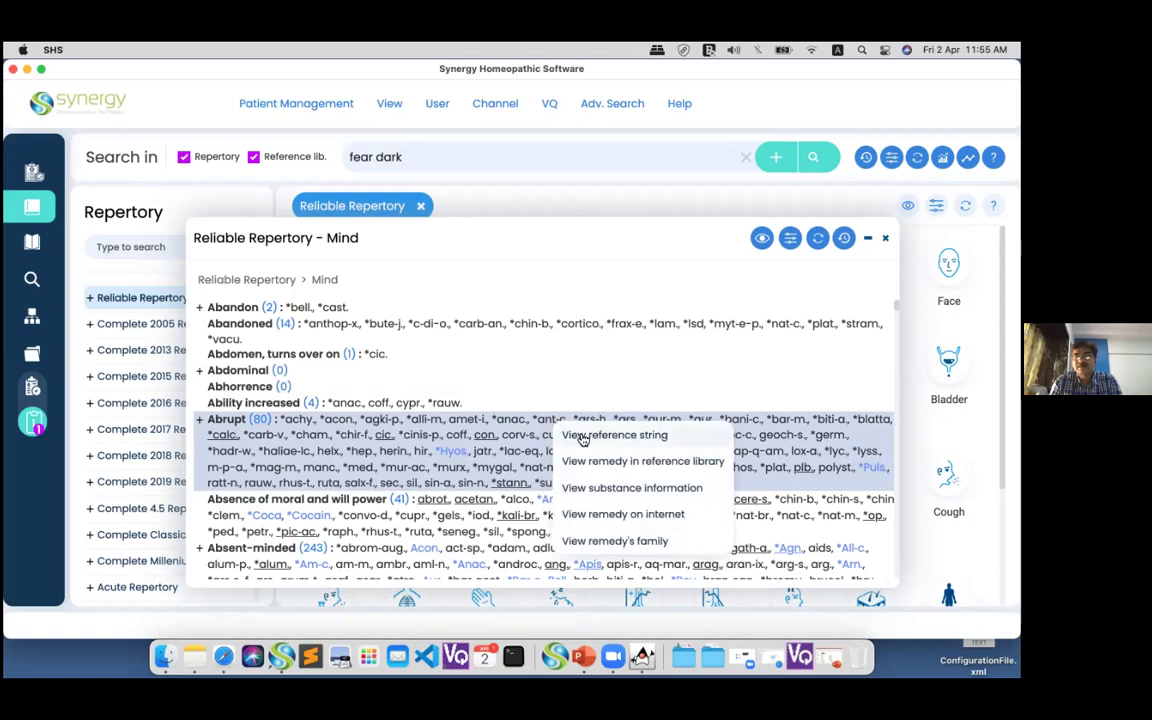
click(583, 437)
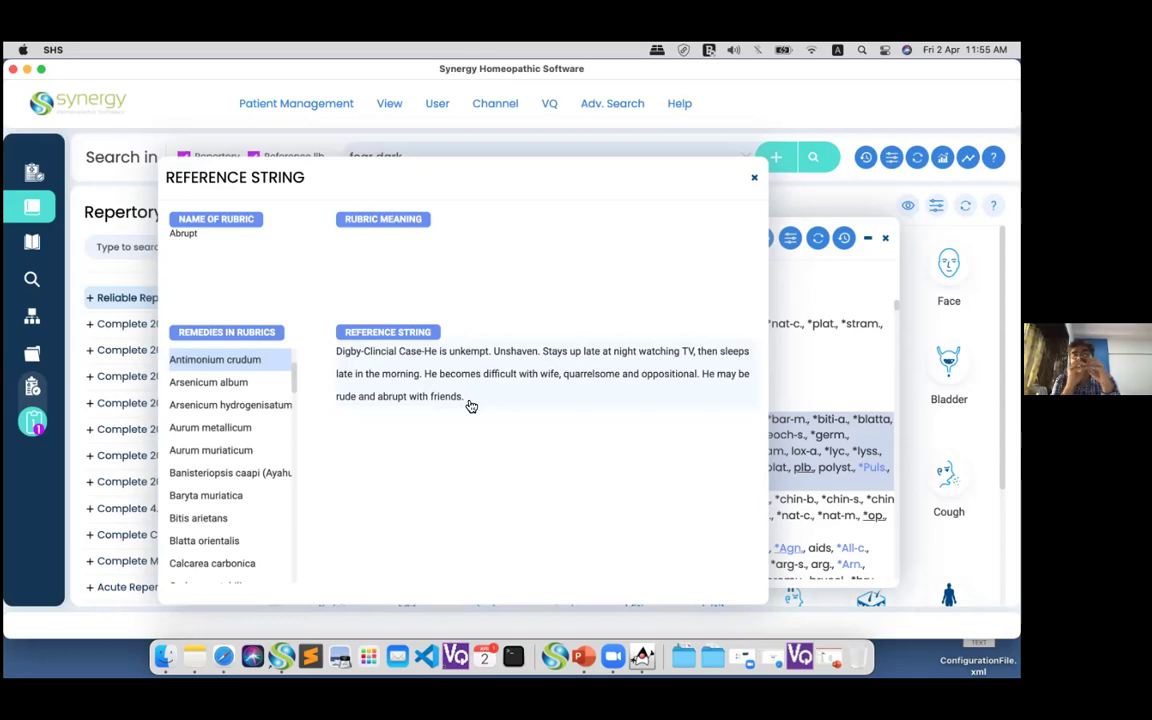
- View the reference string for the remedy ars. (Arsenicum album) in the Abrupt rubric
click(754, 177)
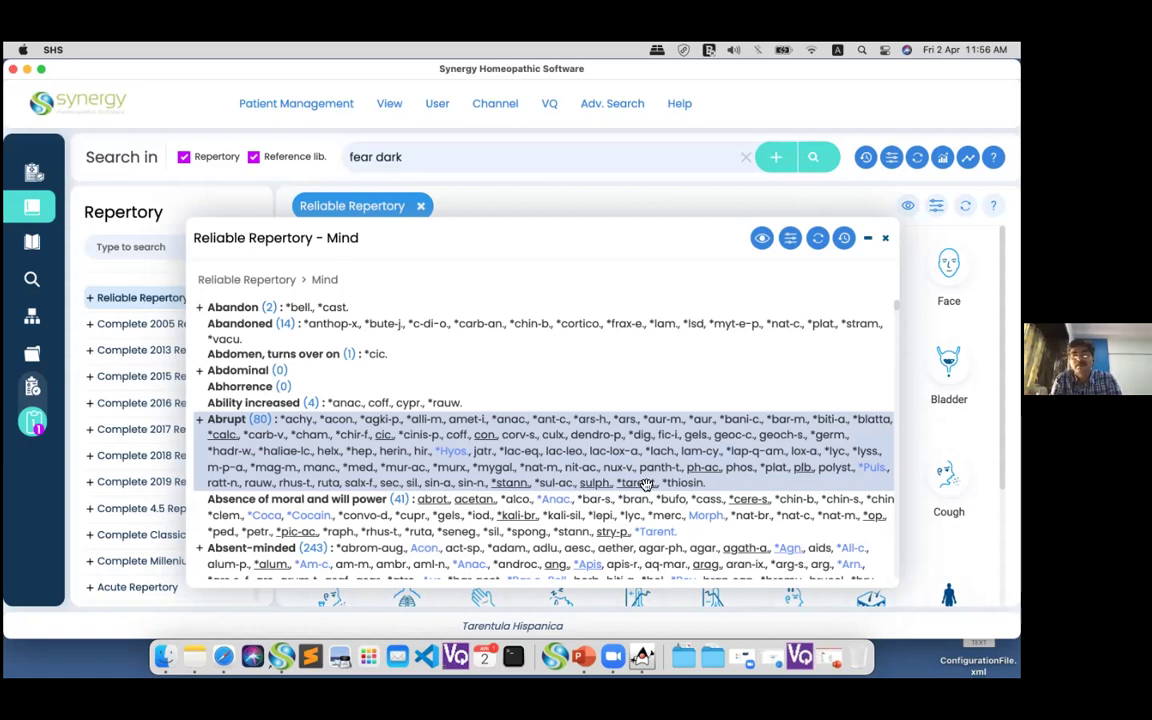
right_click(632, 419)
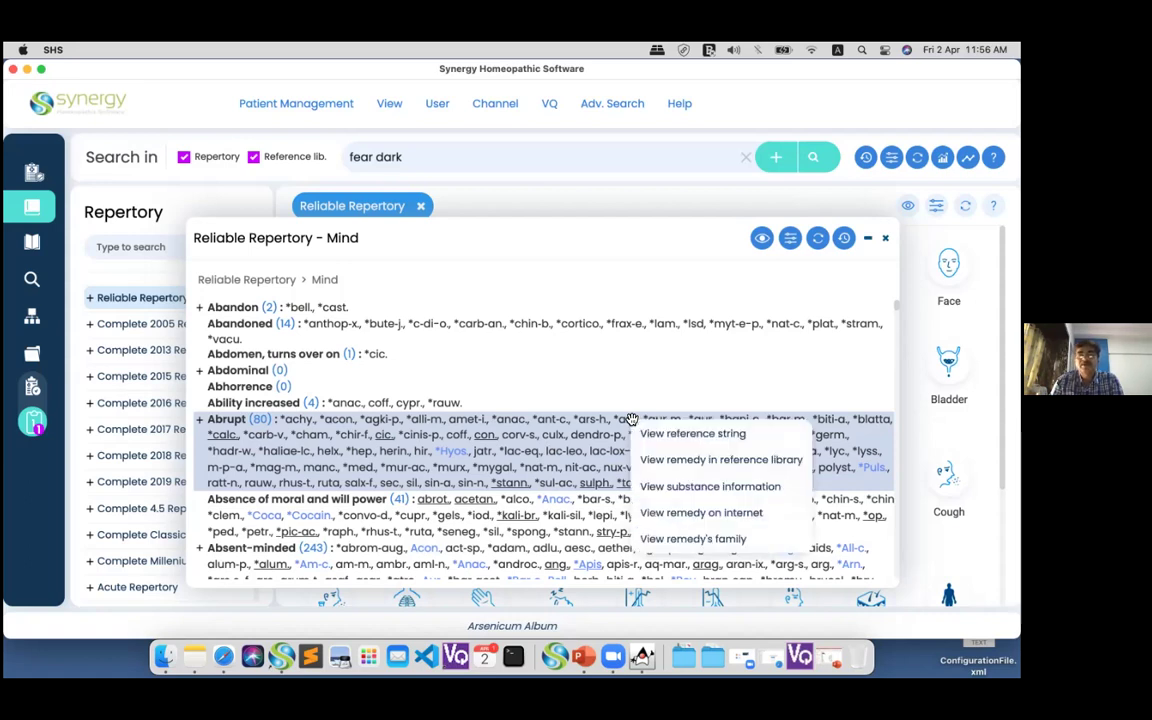
click(646, 433)
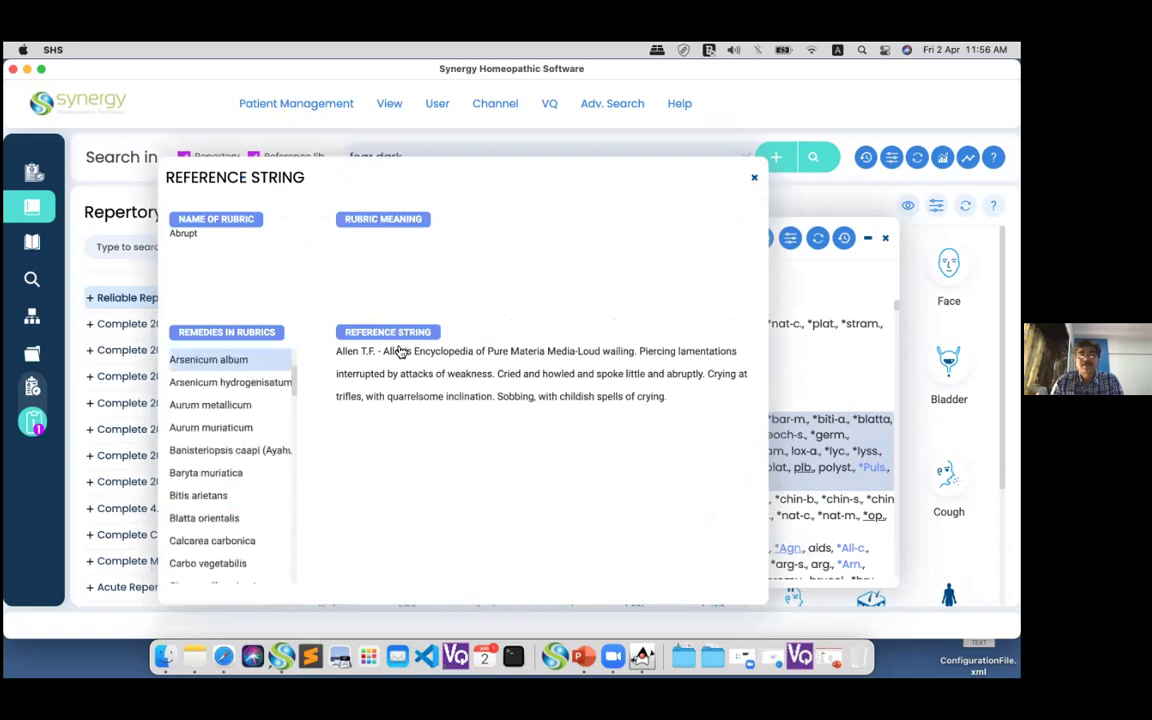
click(755, 181)
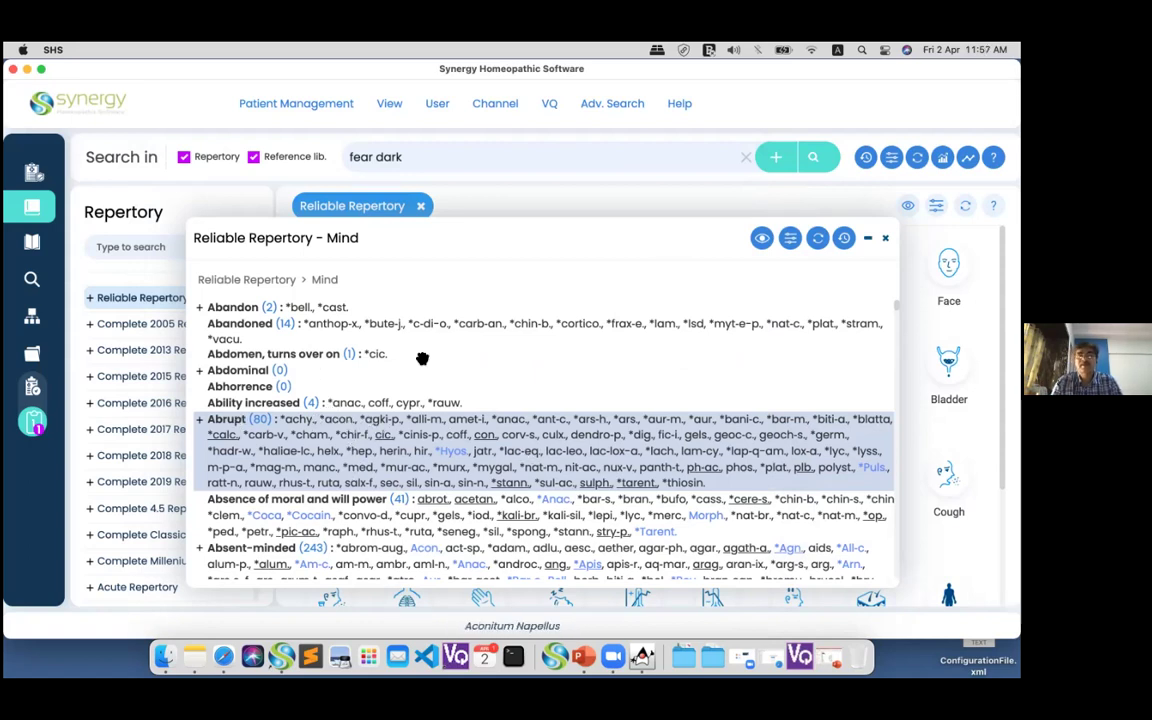
- Review the Mind chapter's view settings and its list of author filters
click(762, 242)
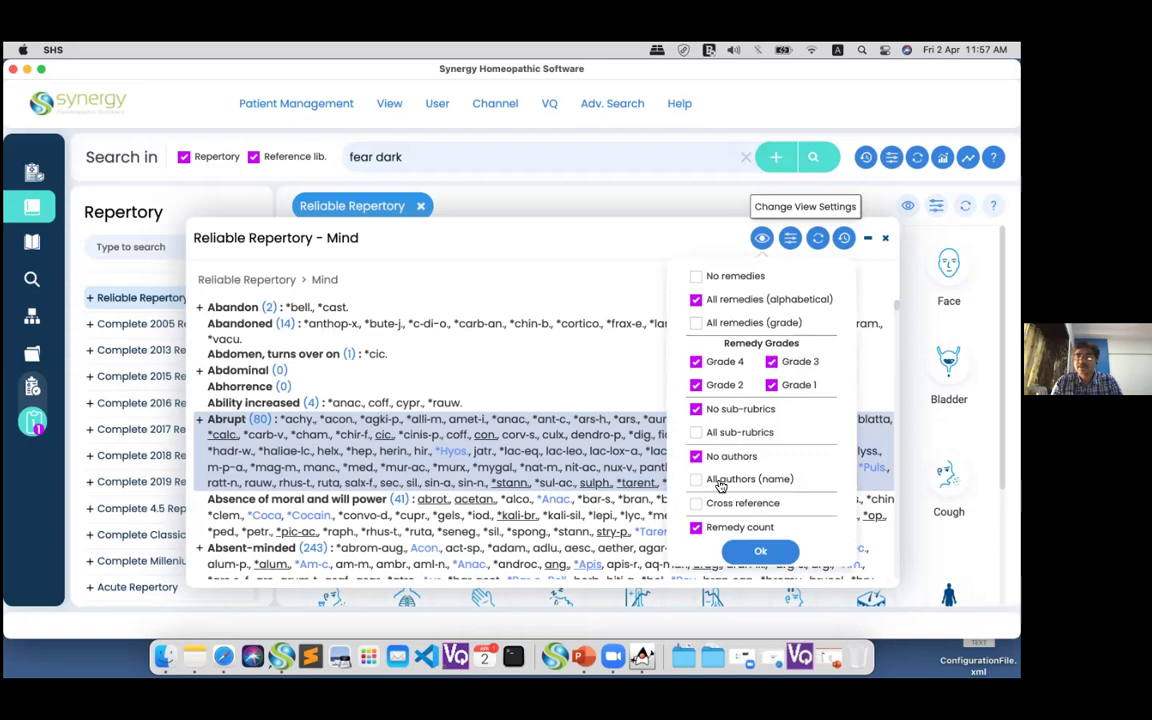
click(761, 553)
click(791, 239)
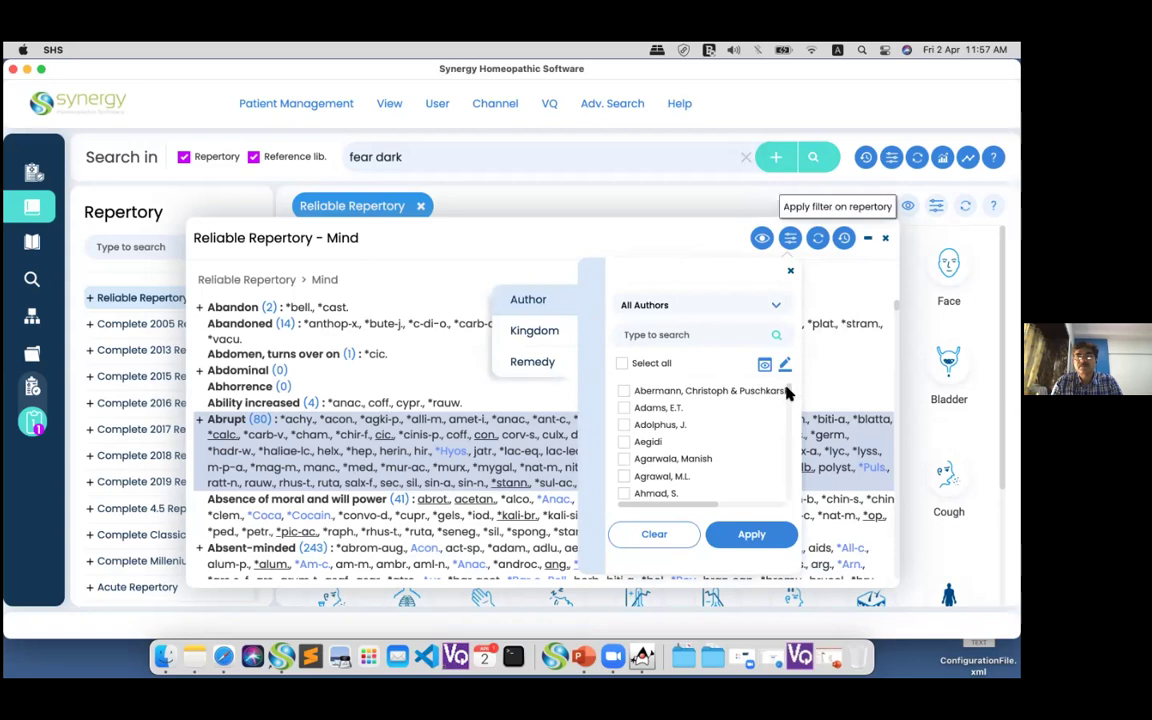
drag(787, 396, 784, 406)
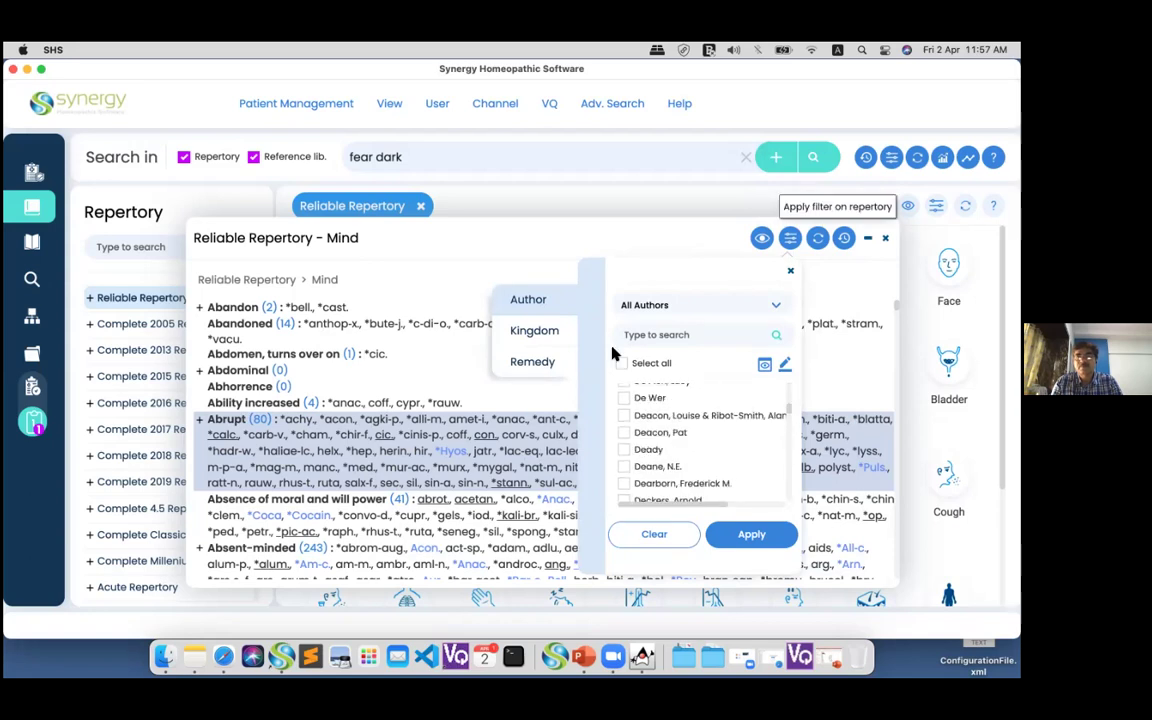
- Look through the kingdom filters for animals, plants, minerals and imponderables, and the remedy filter list
click(535, 331)
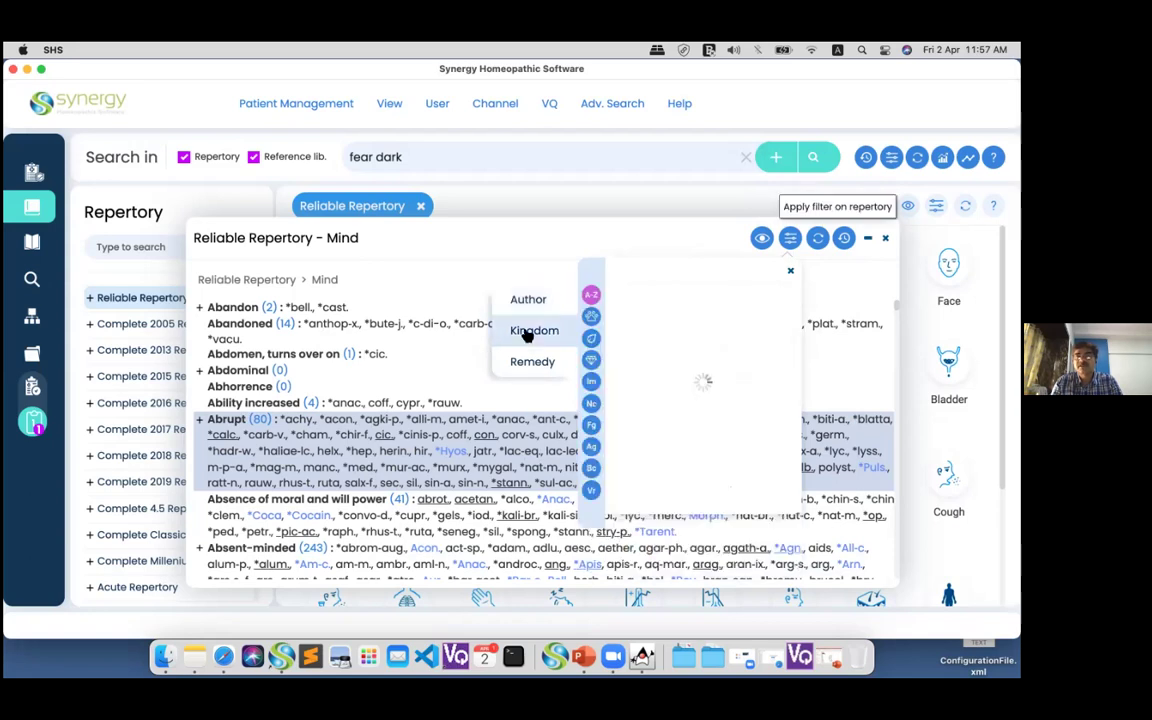
click(591, 318)
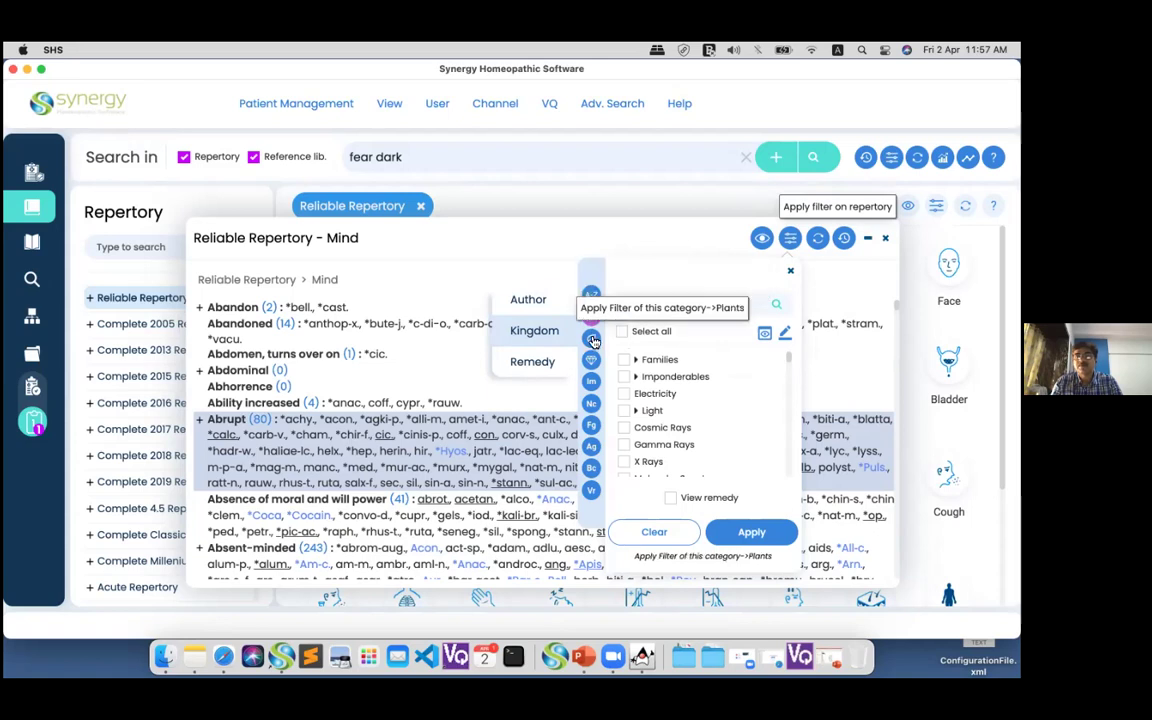
click(593, 340)
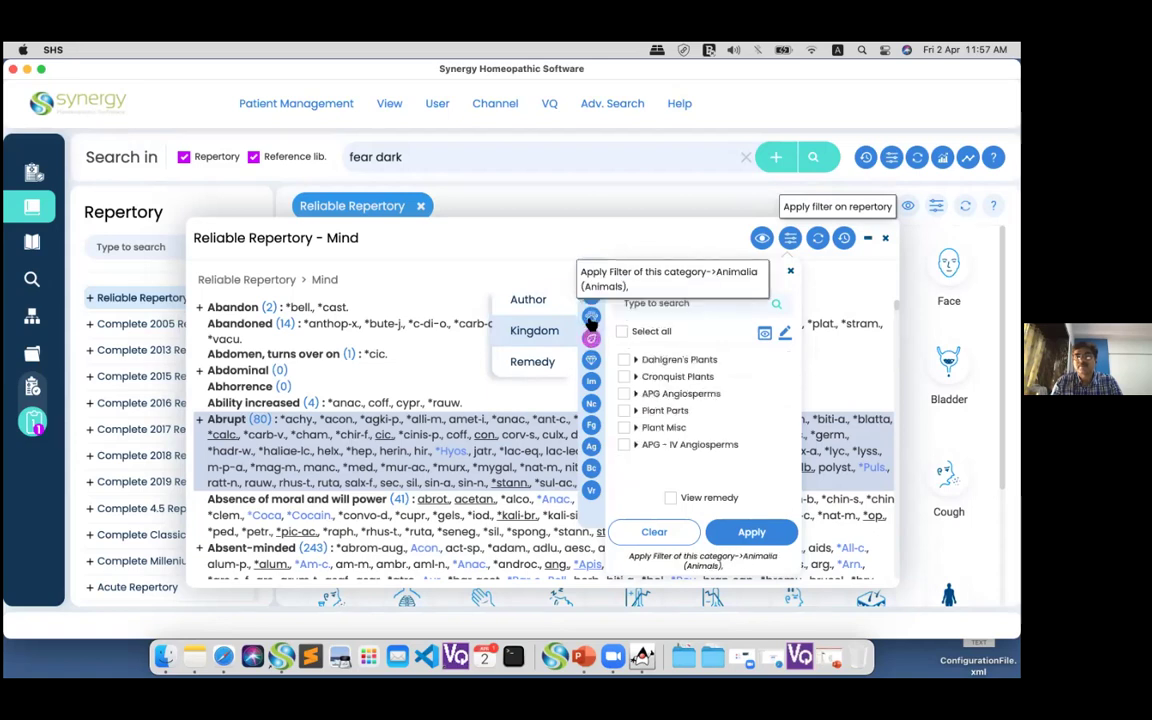
click(591, 318)
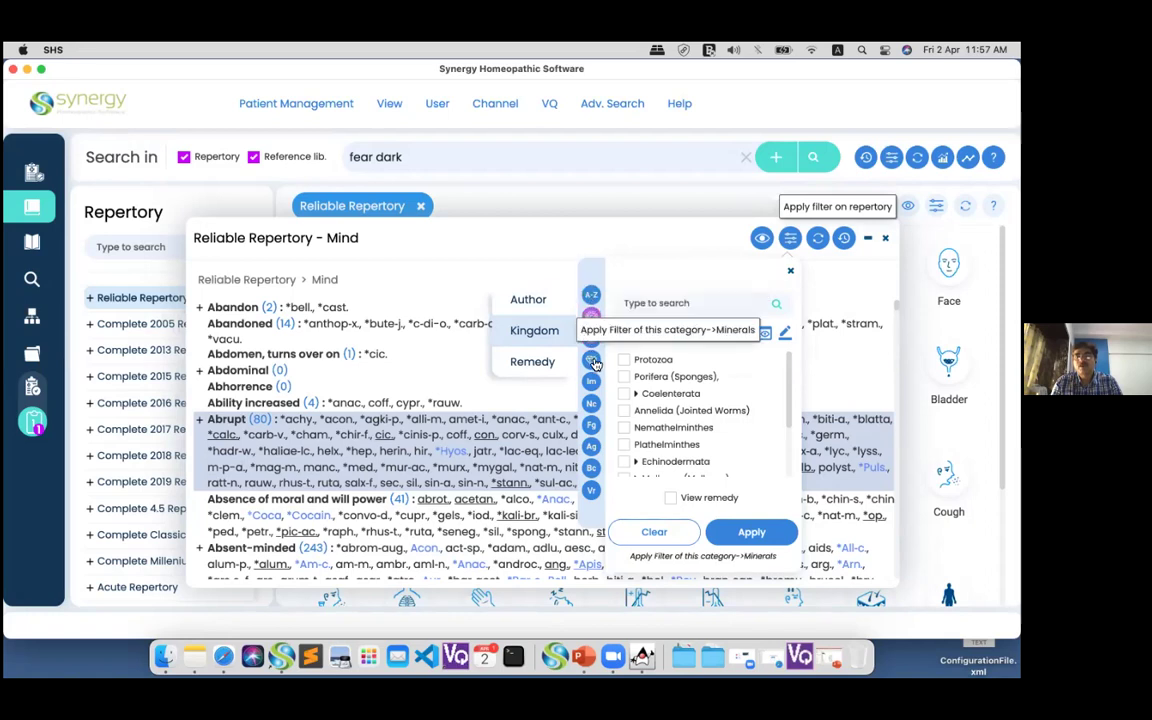
click(592, 361)
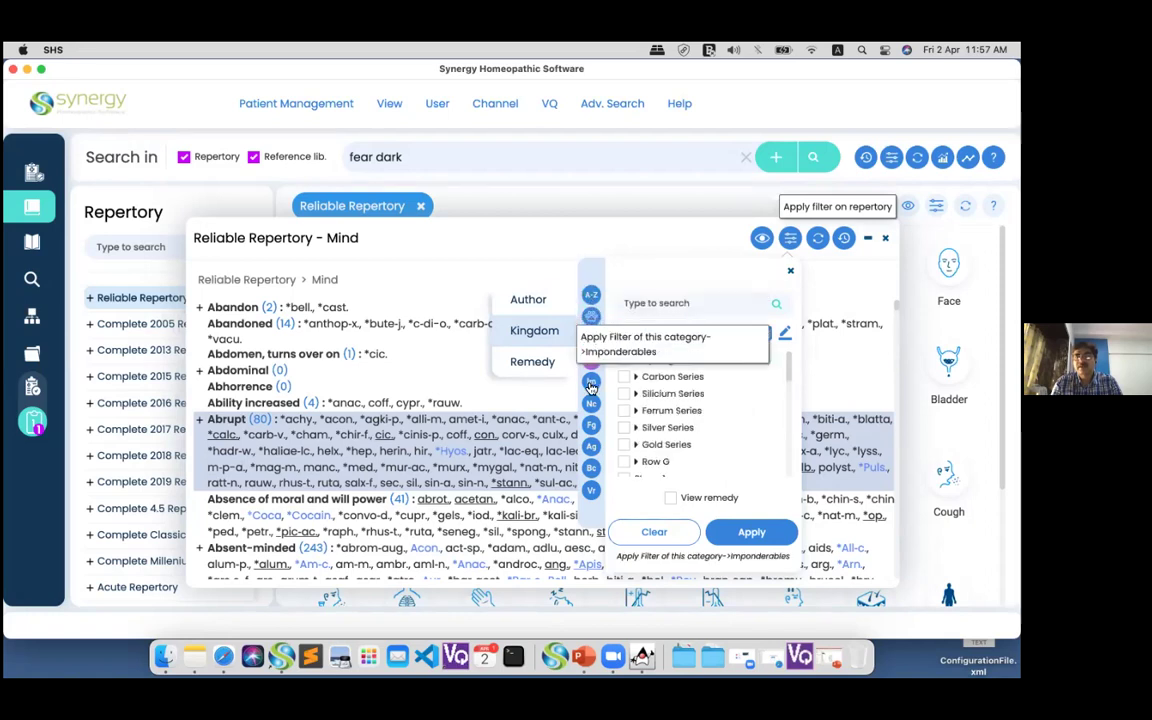
click(591, 384)
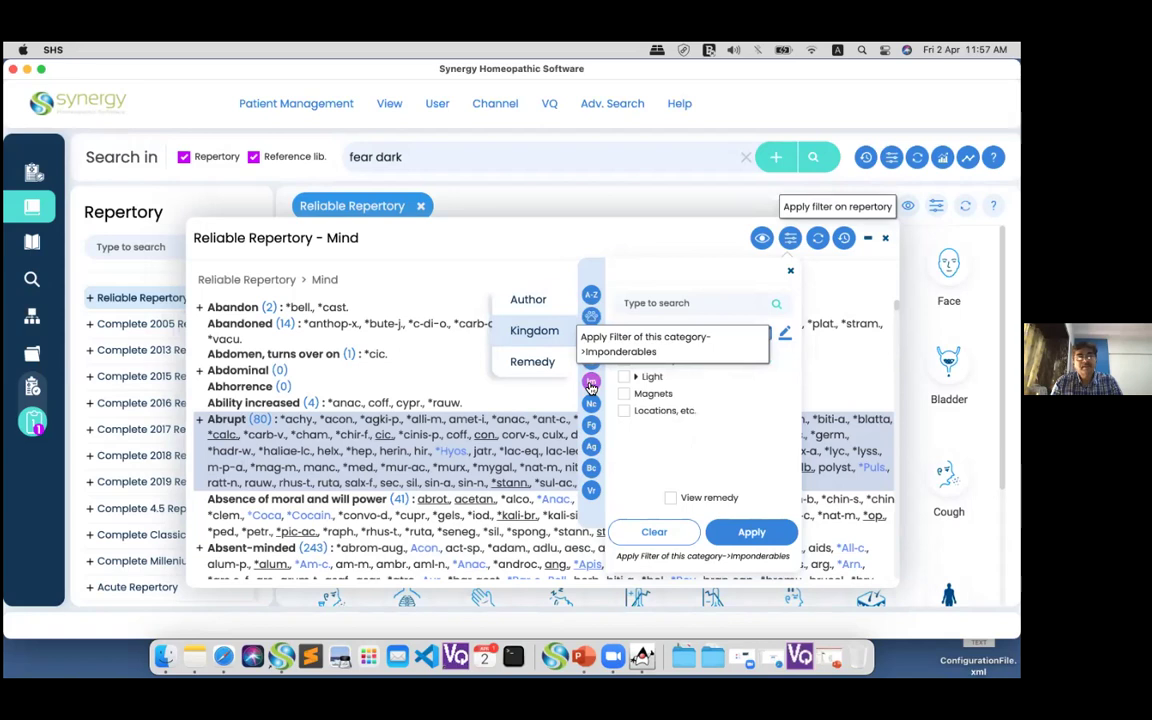
click(535, 362)
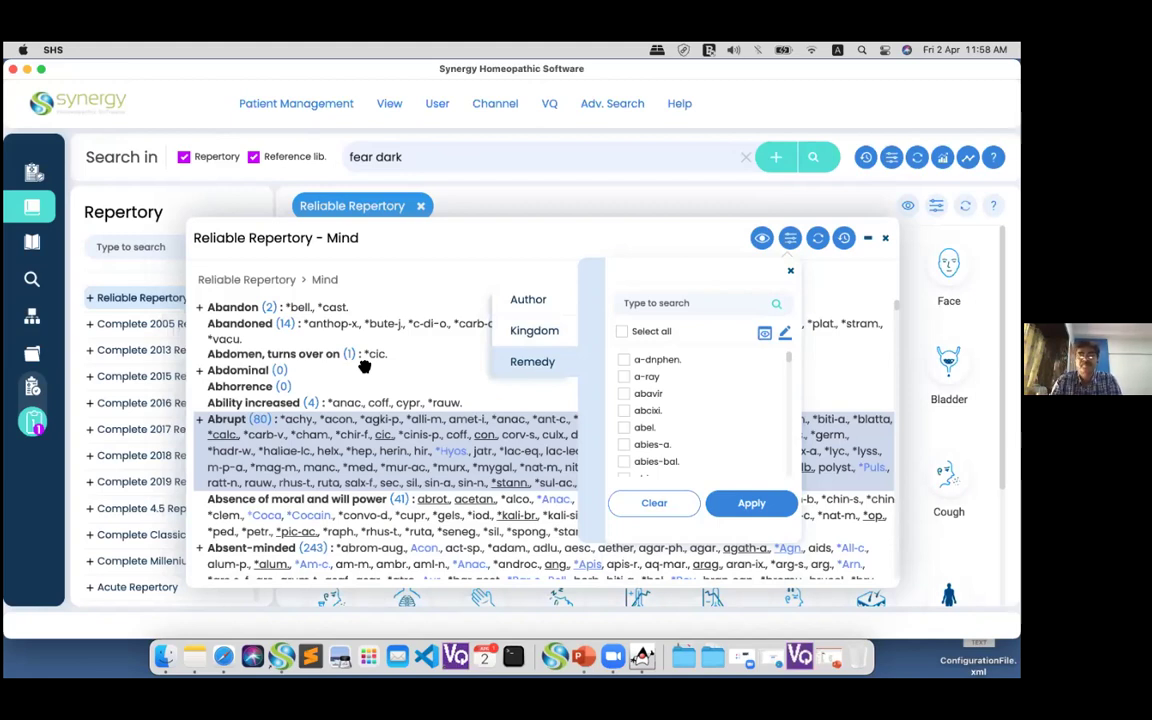
click(818, 241)
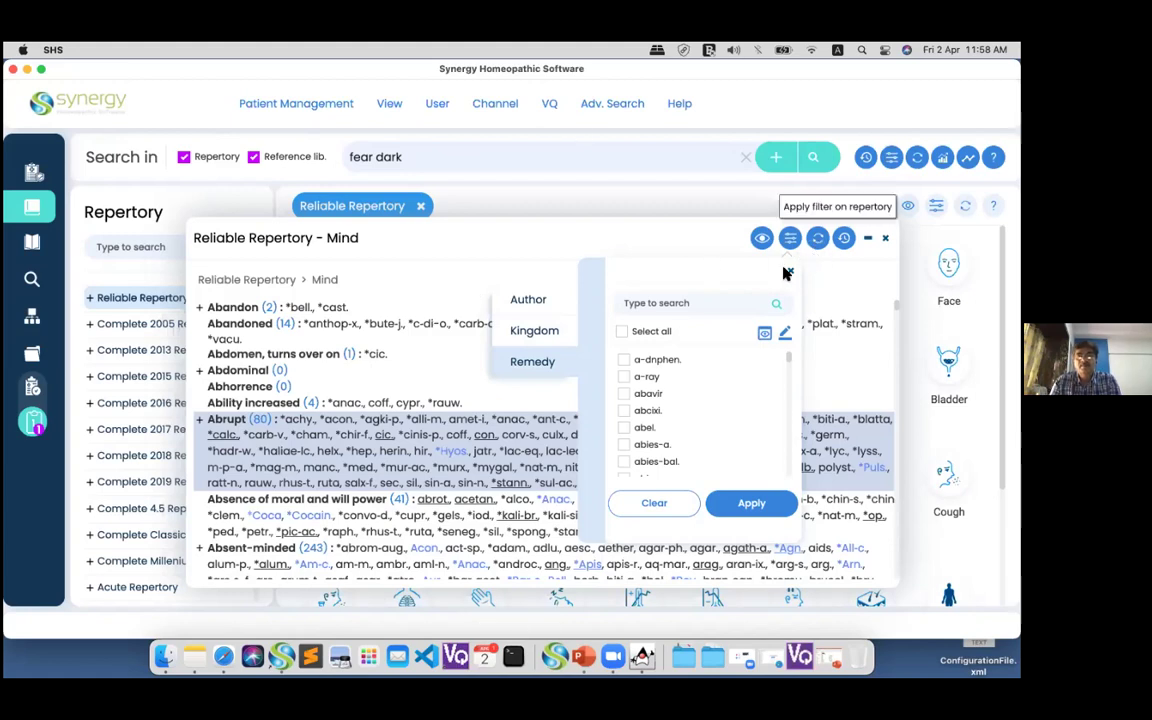
click(791, 274)
- Reset the Mind chapter view and check its history of visited rubrics
click(818, 238)
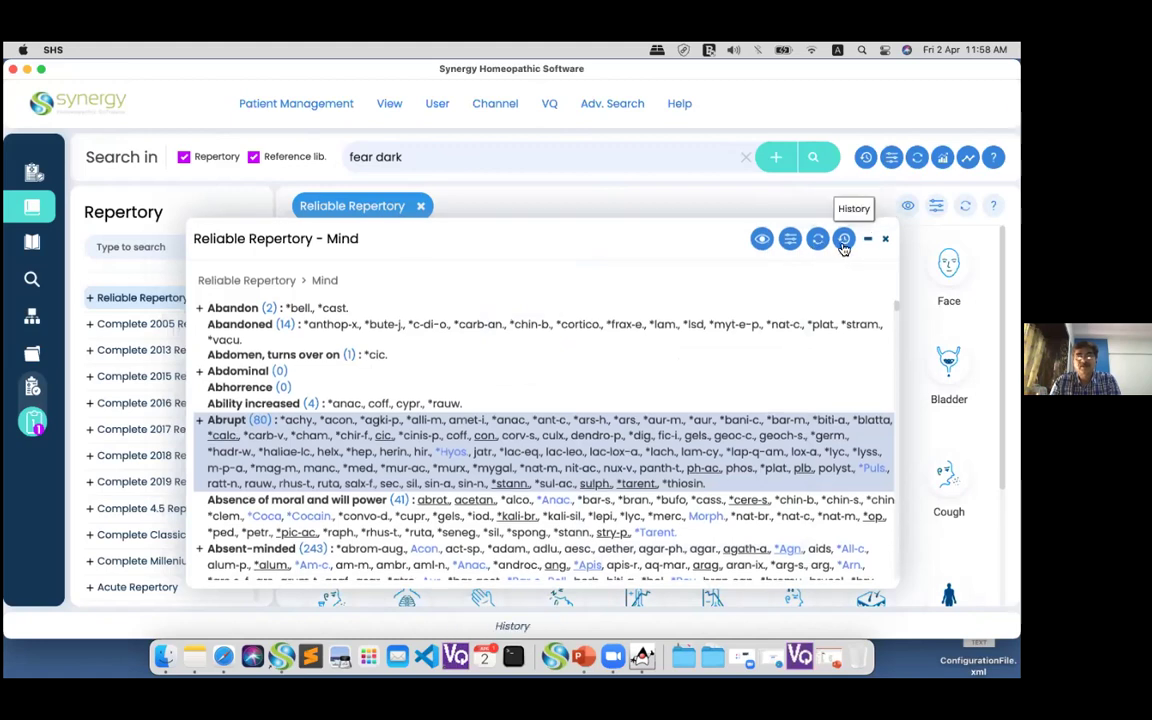
click(844, 241)
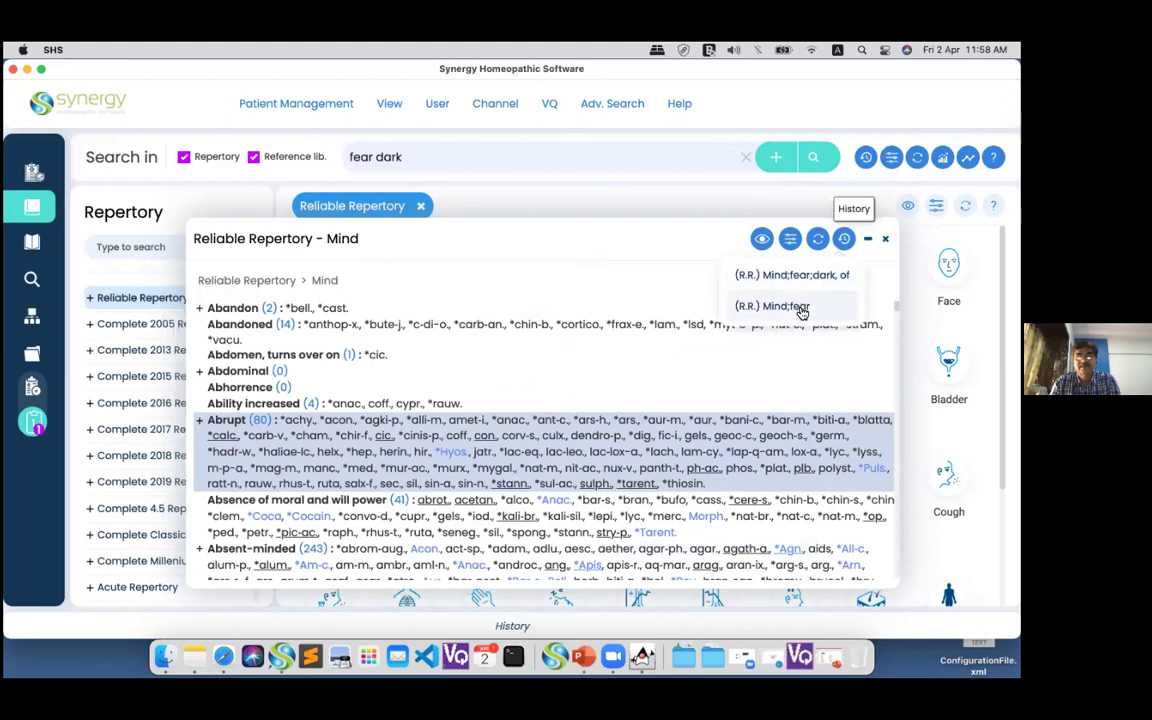
click(676, 282)
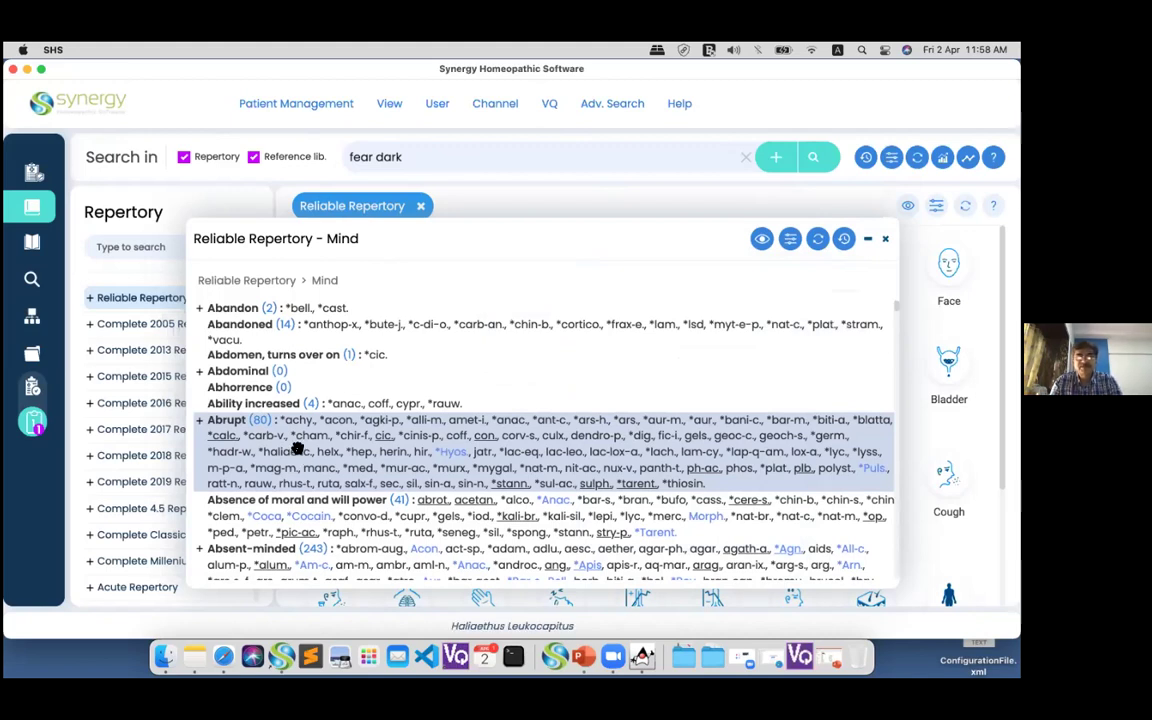
- Add the Abrupt, Absence of moral and will power, and Absent-minded rubrics to the clipboard
scroll(297, 440, down, 3)
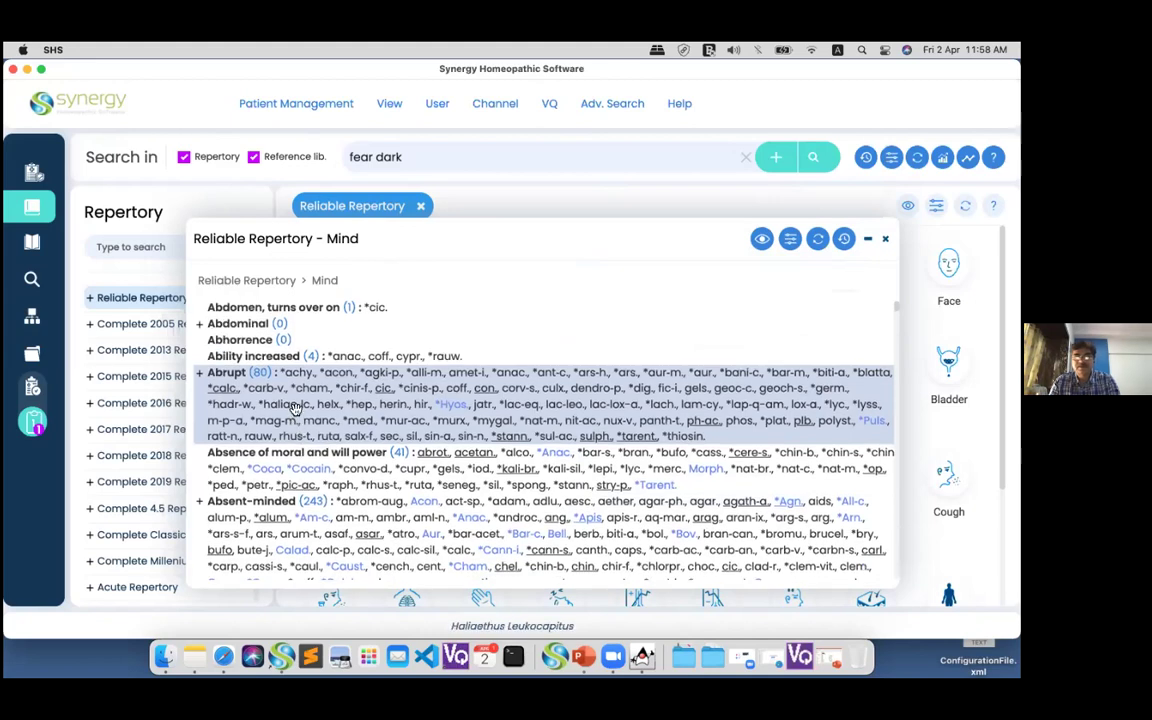
double_click(295, 408)
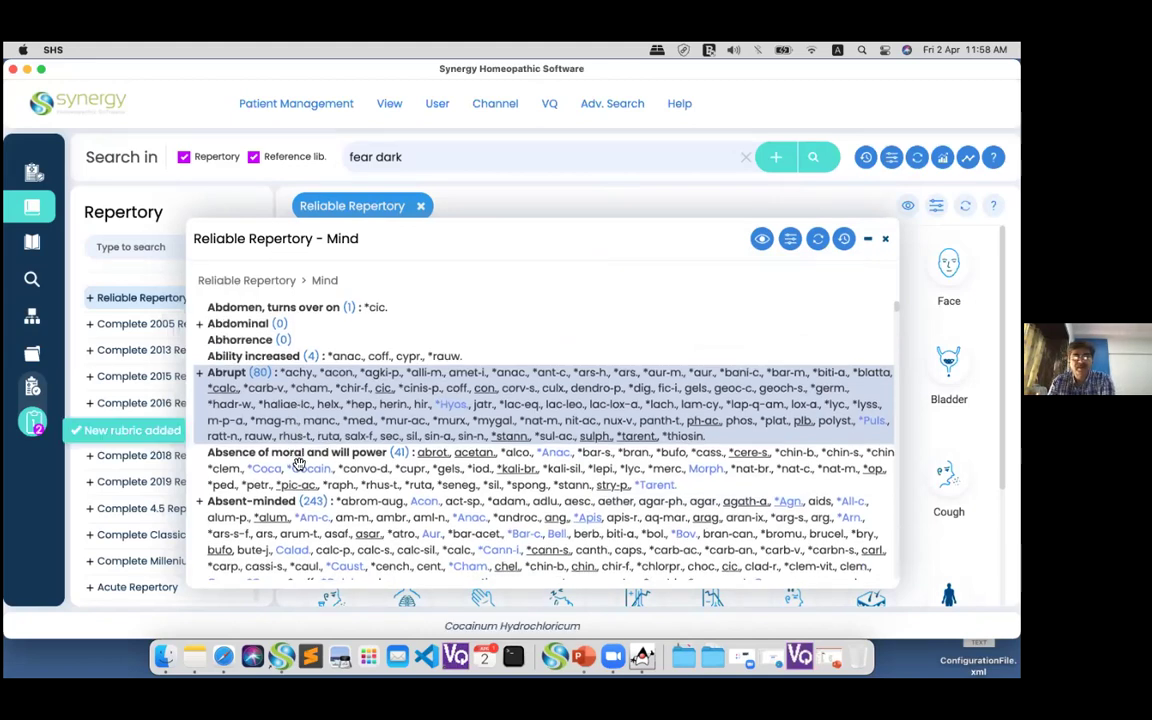
double_click(303, 512)
double_click(303, 512)
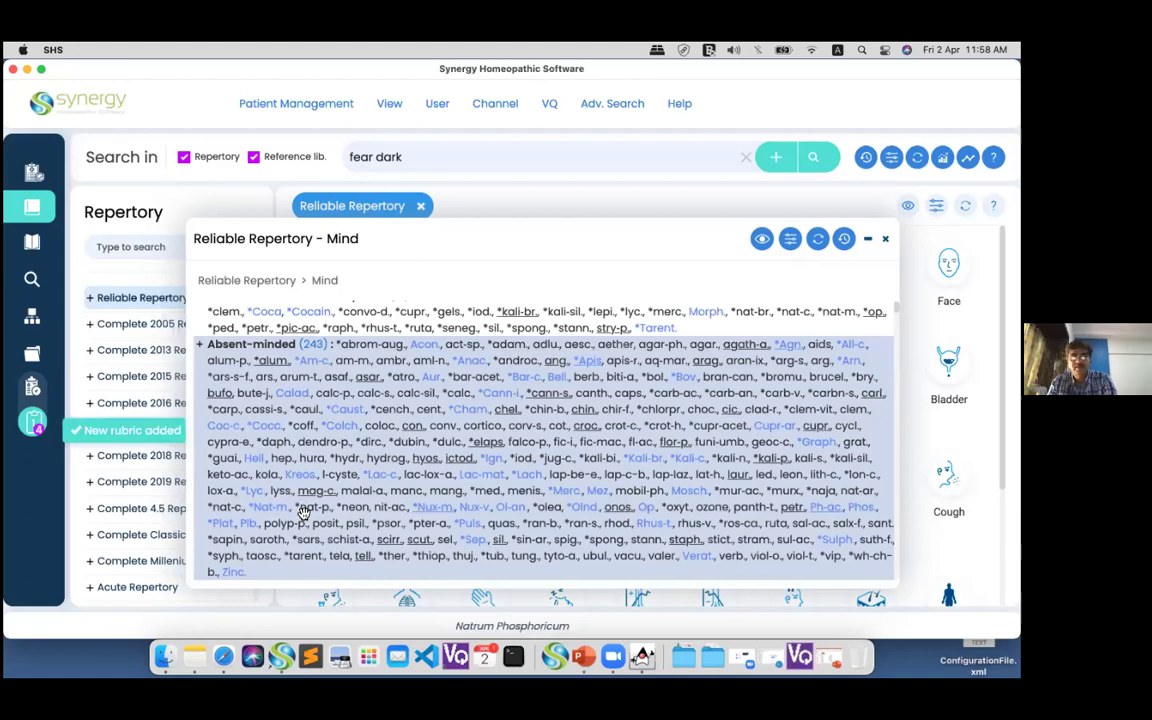
- Open Clipboard 1 and try out its rubric list toggle and view settings
click(35, 425)
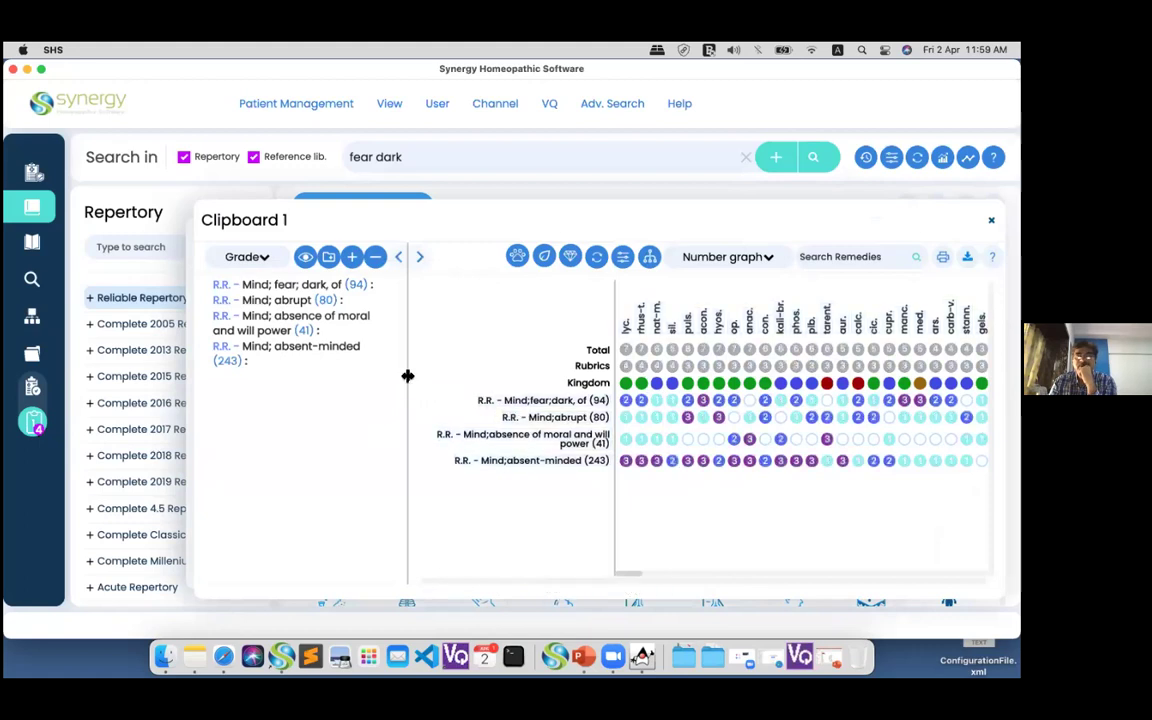
mouse_move(407, 376)
mouse_down()
mouse_move(440, 380)
mouse_move(407, 378)
mouse_up()
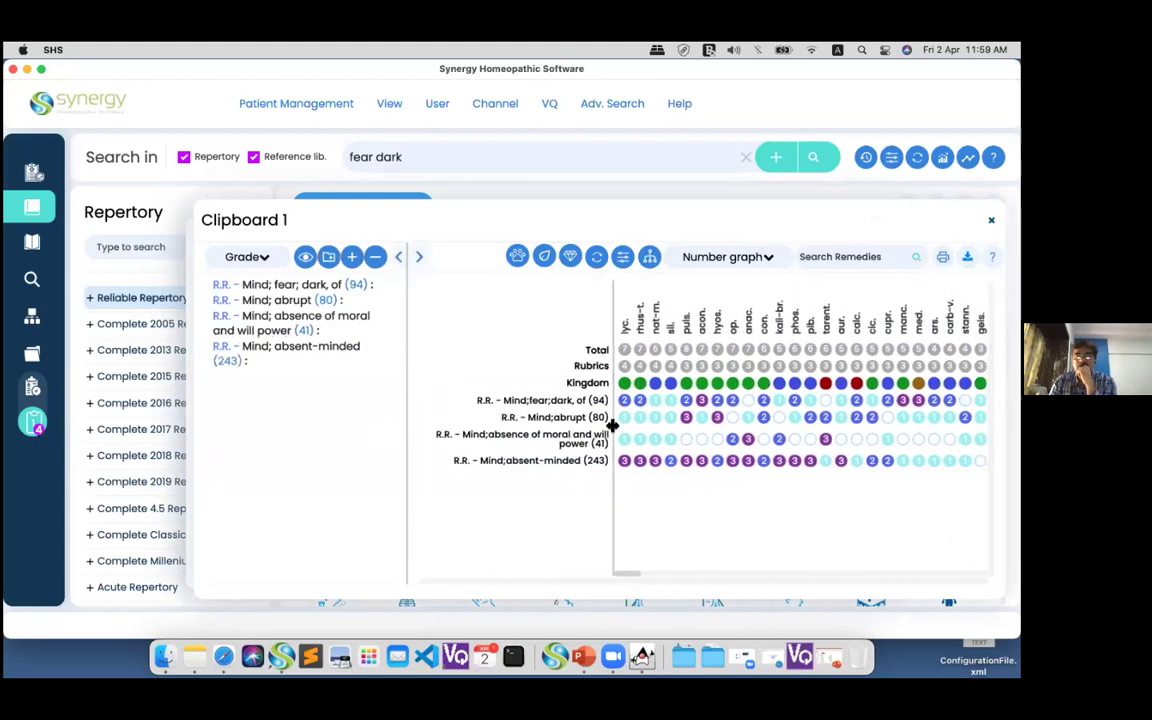
drag(614, 425, 605, 400)
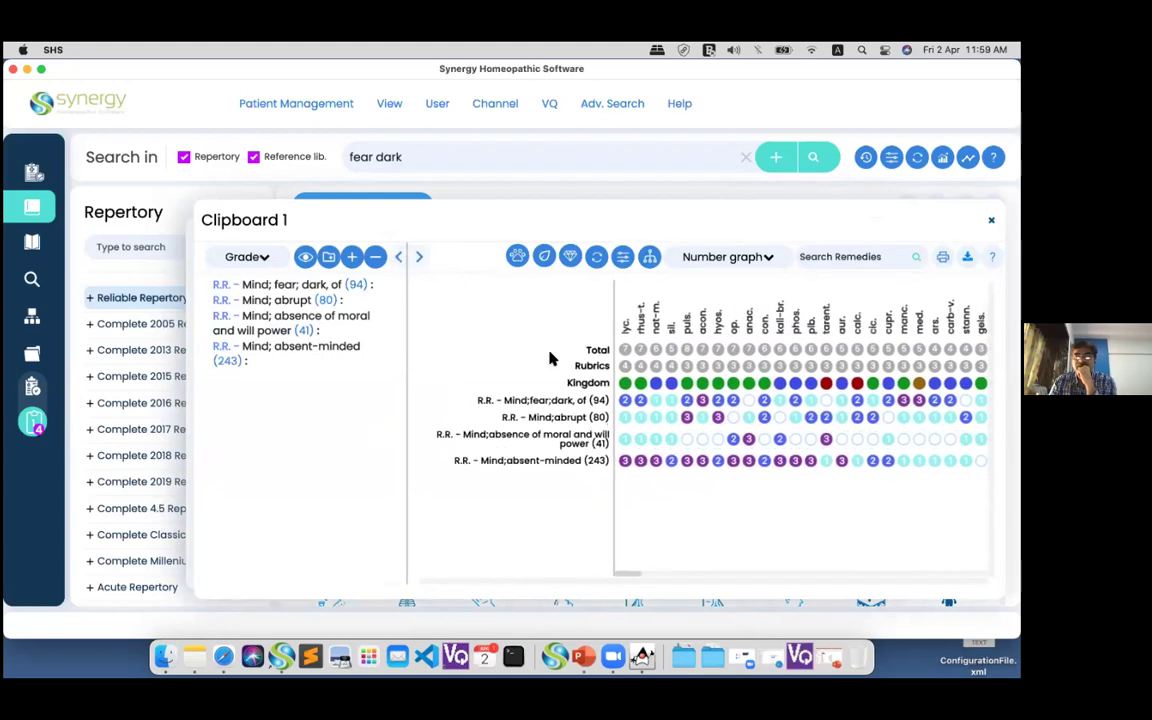
click(399, 260)
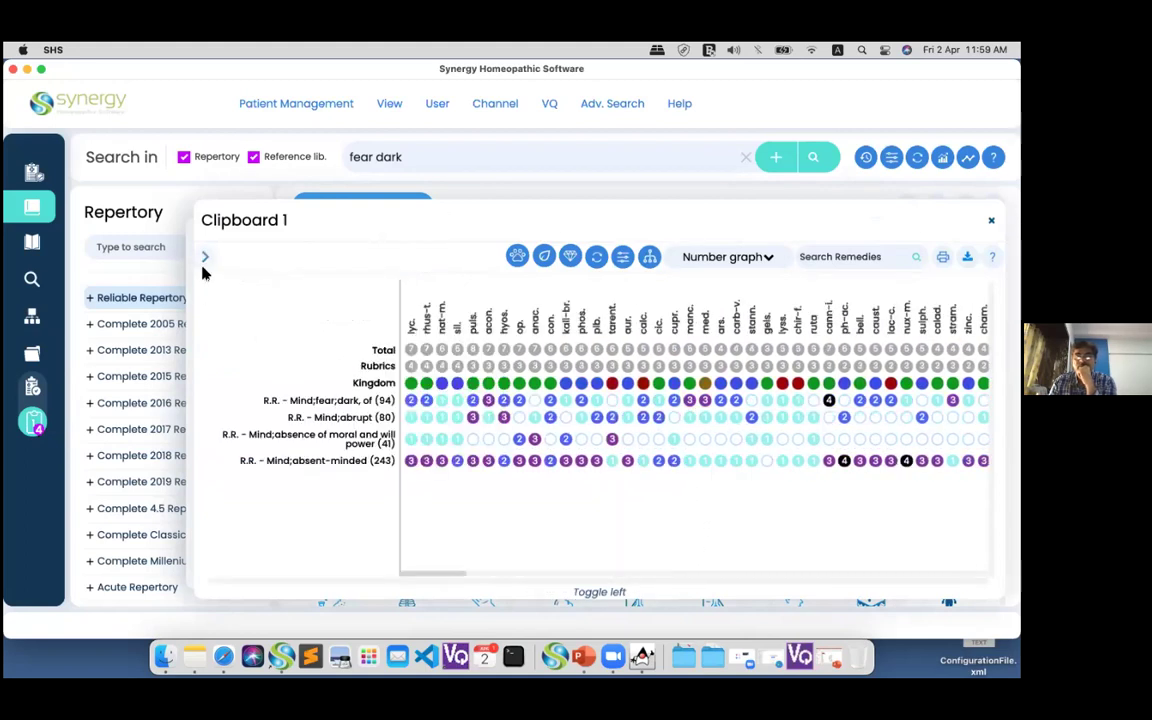
click(203, 260)
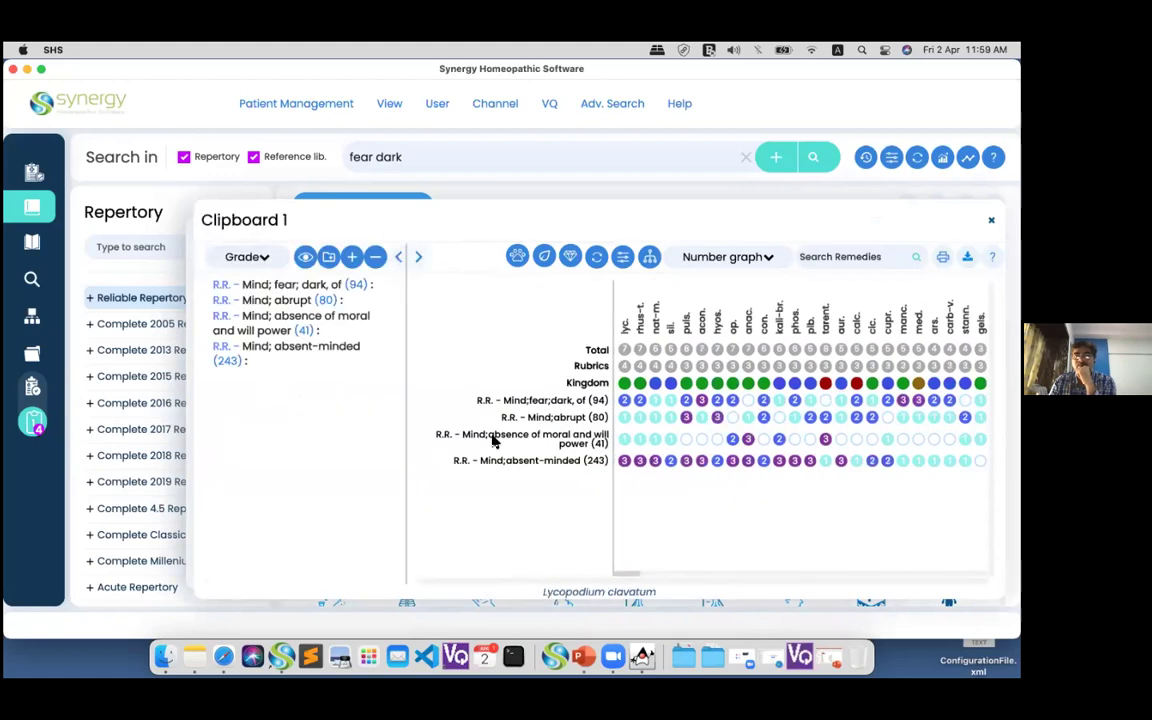
click(307, 259)
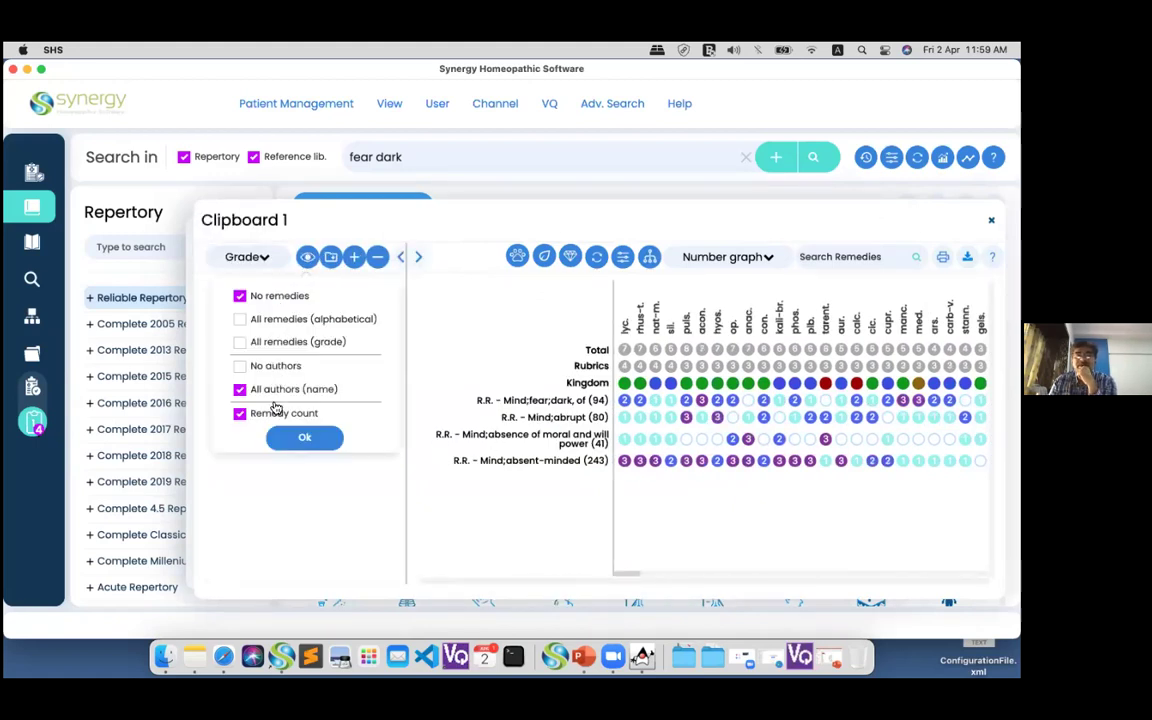
click(304, 437)
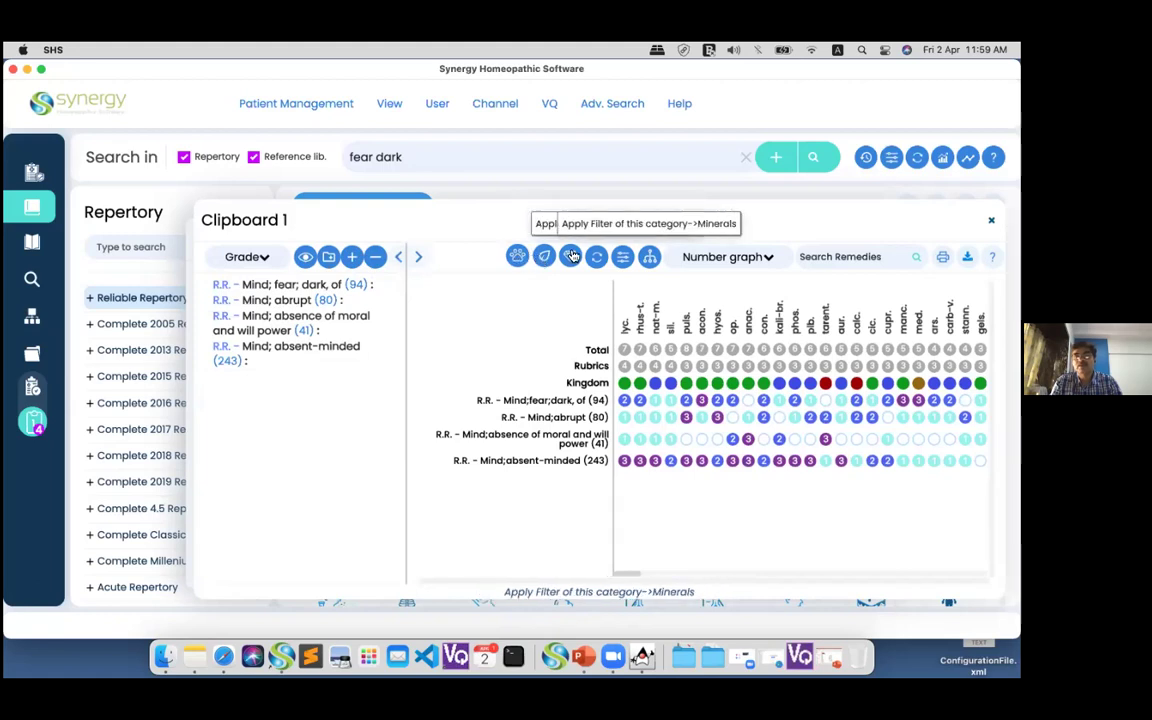
- View the clipboard analysis filtered by animals, plants and minerals in turn, and reset the filter
click(518, 258)
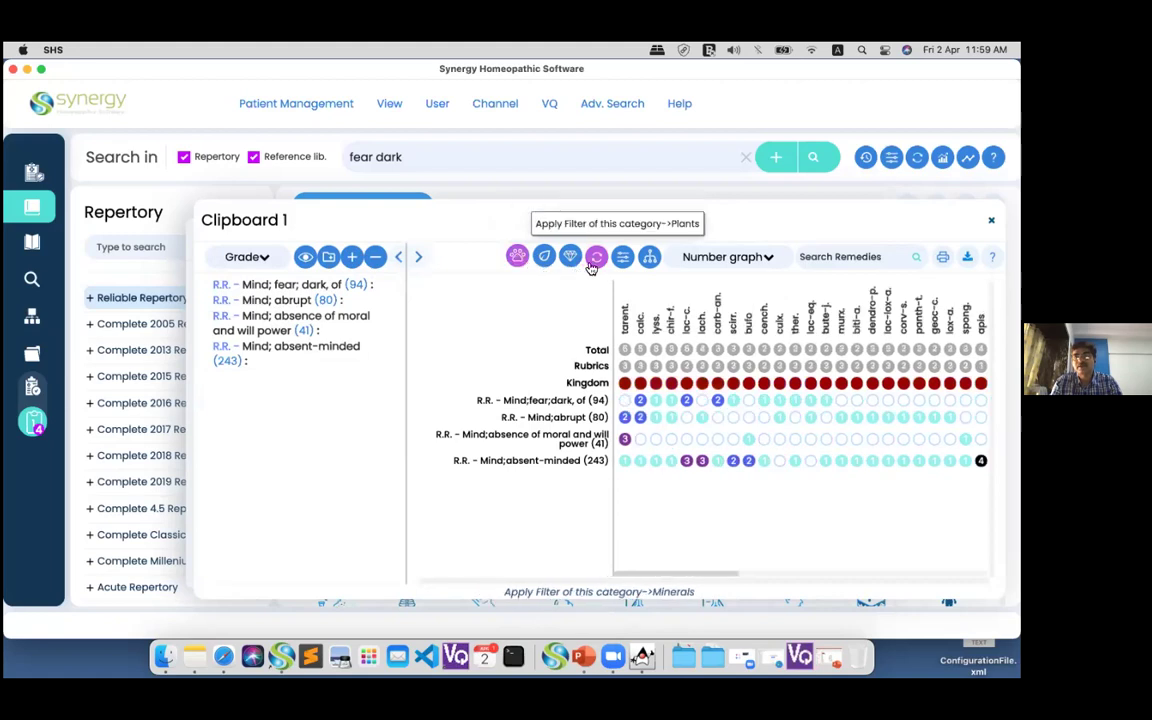
click(544, 259)
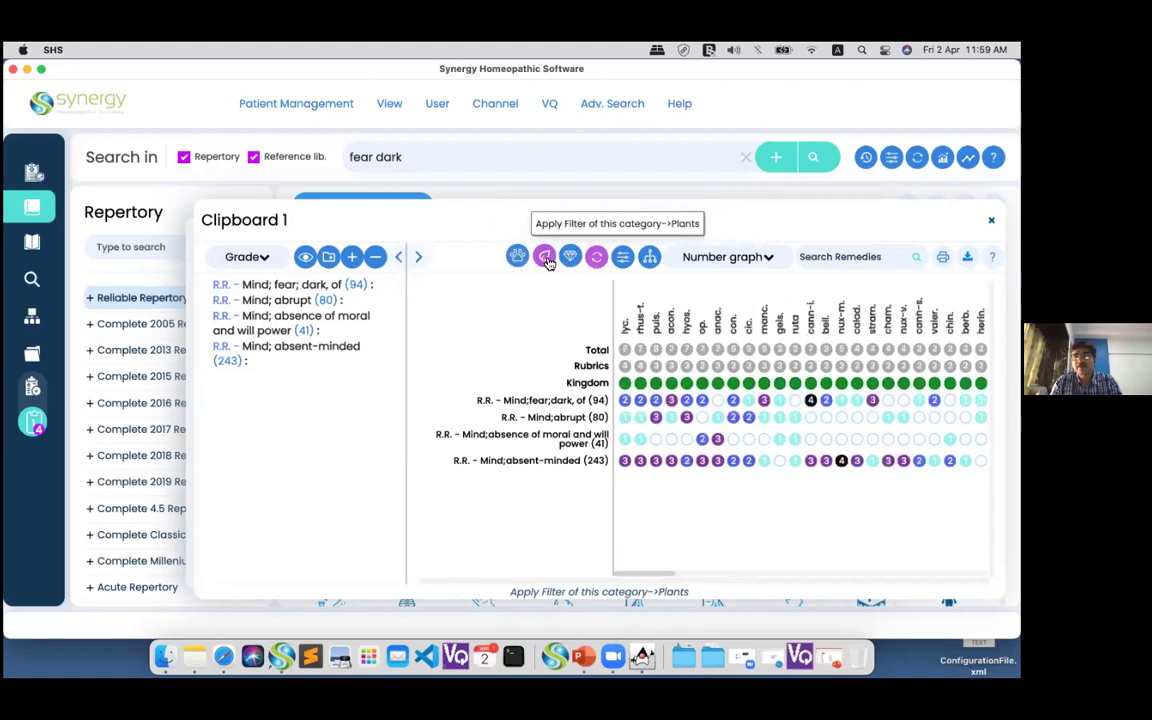
click(597, 258)
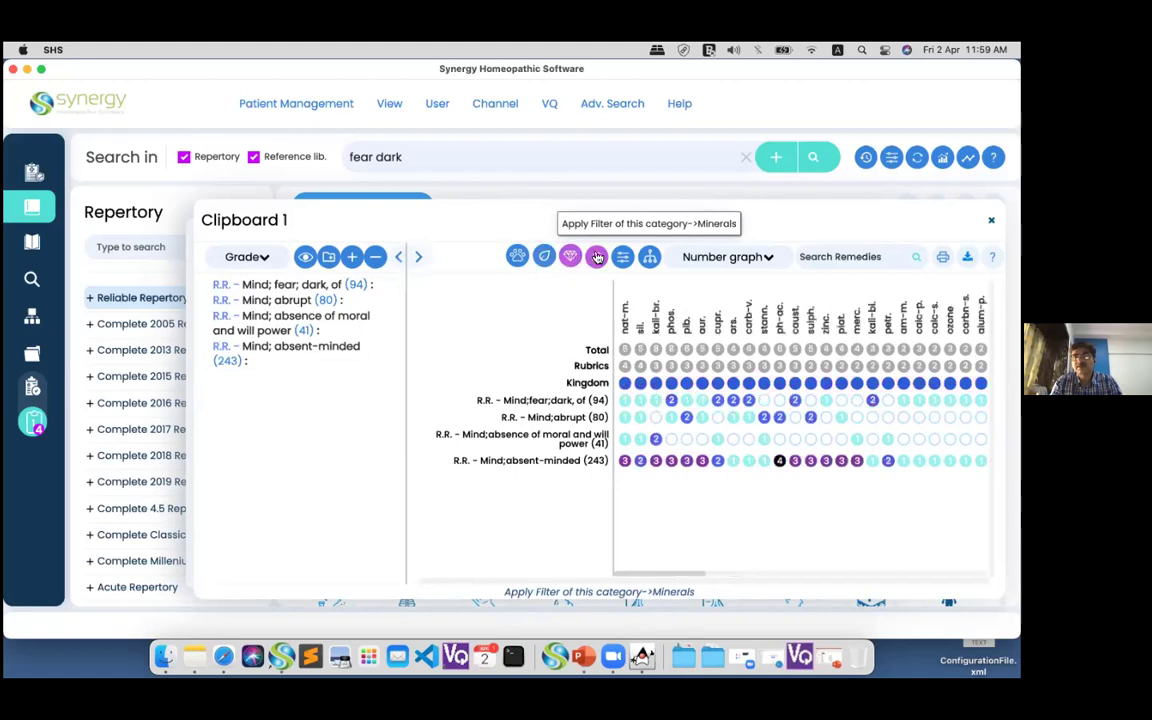
click(597, 258)
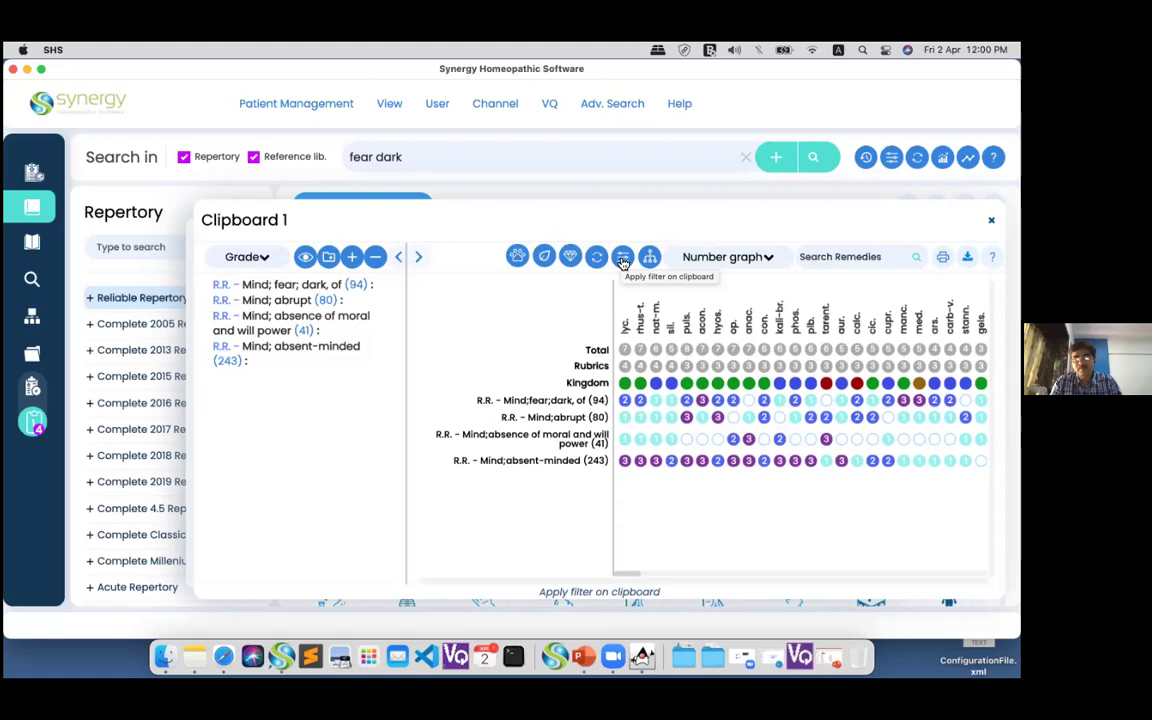
- Search the clipboard's kingdom filter for "mollu" and apply the Mollusca (Molluscs) filter to the analysis
click(622, 259)
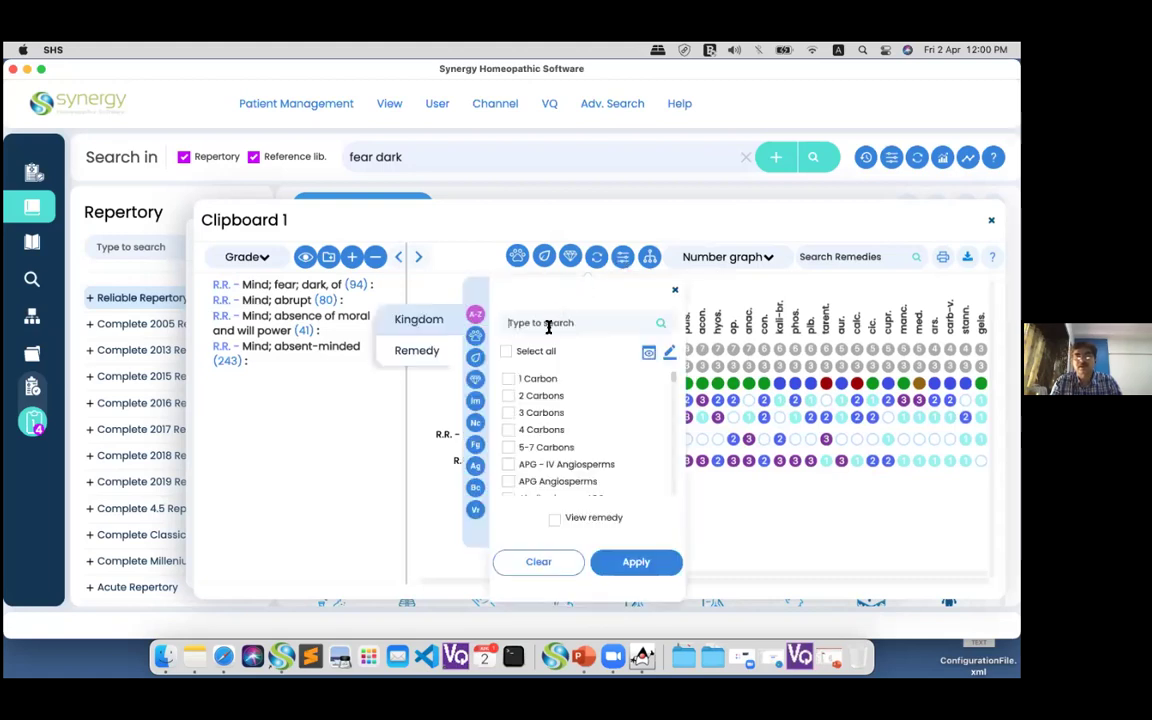
text(mollu)
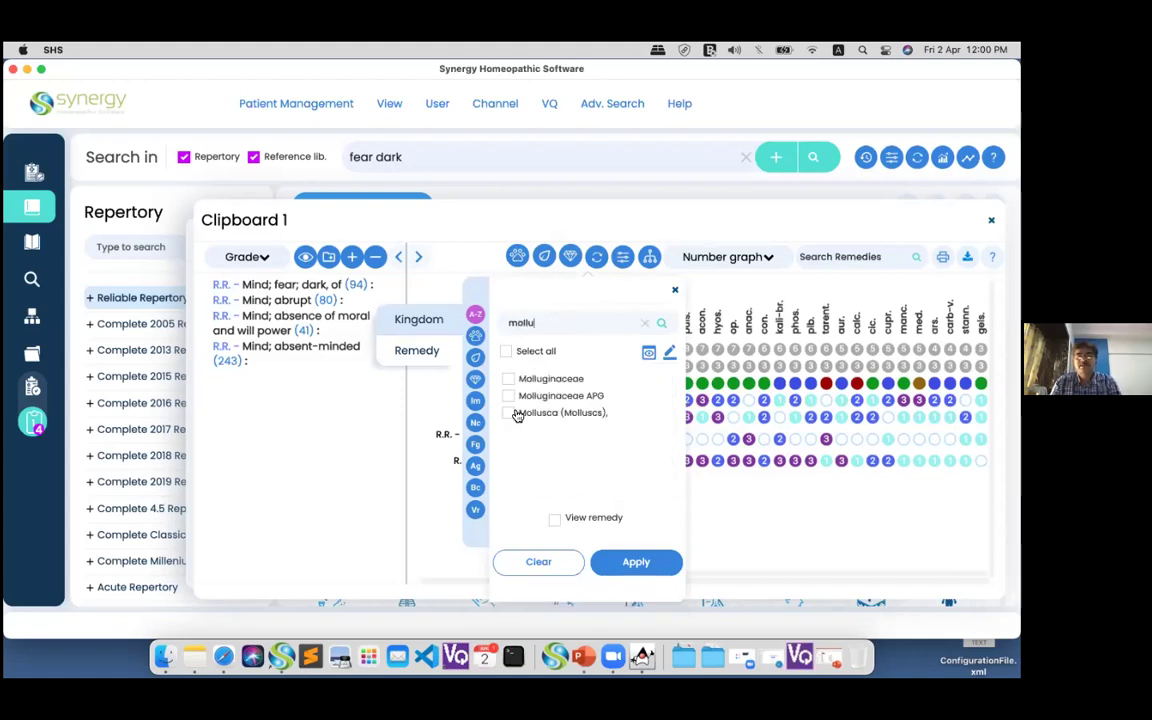
click(629, 566)
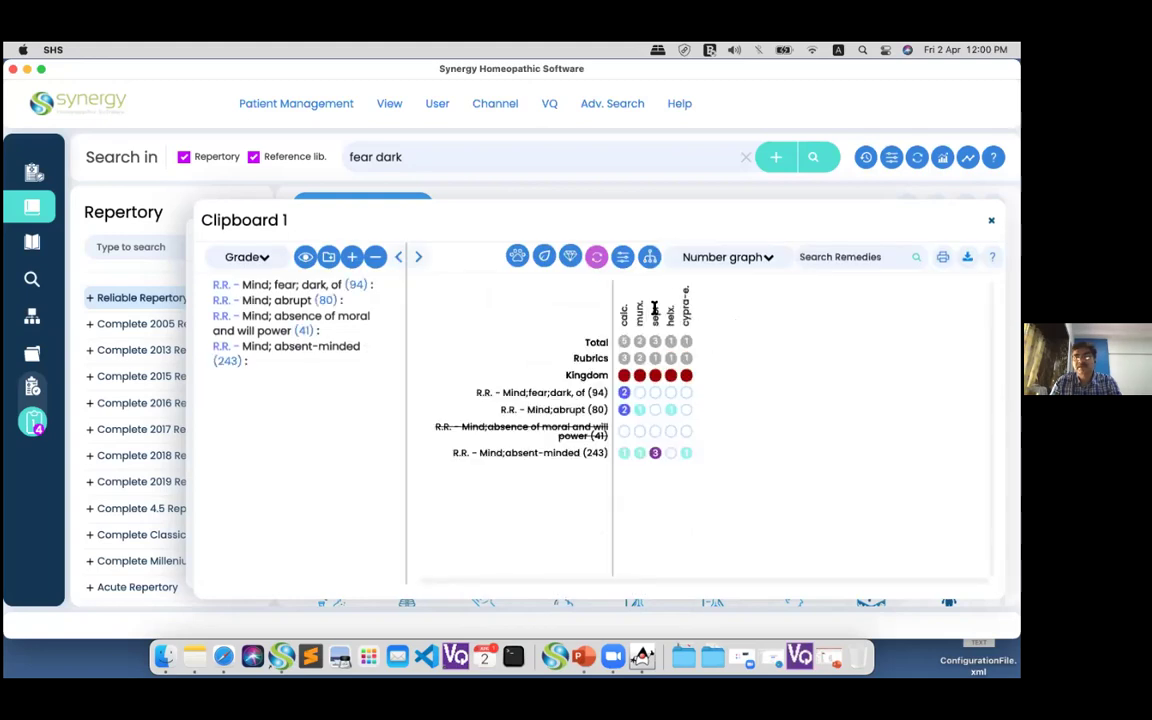
- Reset the Mollusca filter and look through the clipboard's graph types, closing Clipboard 1 when done
click(596, 258)
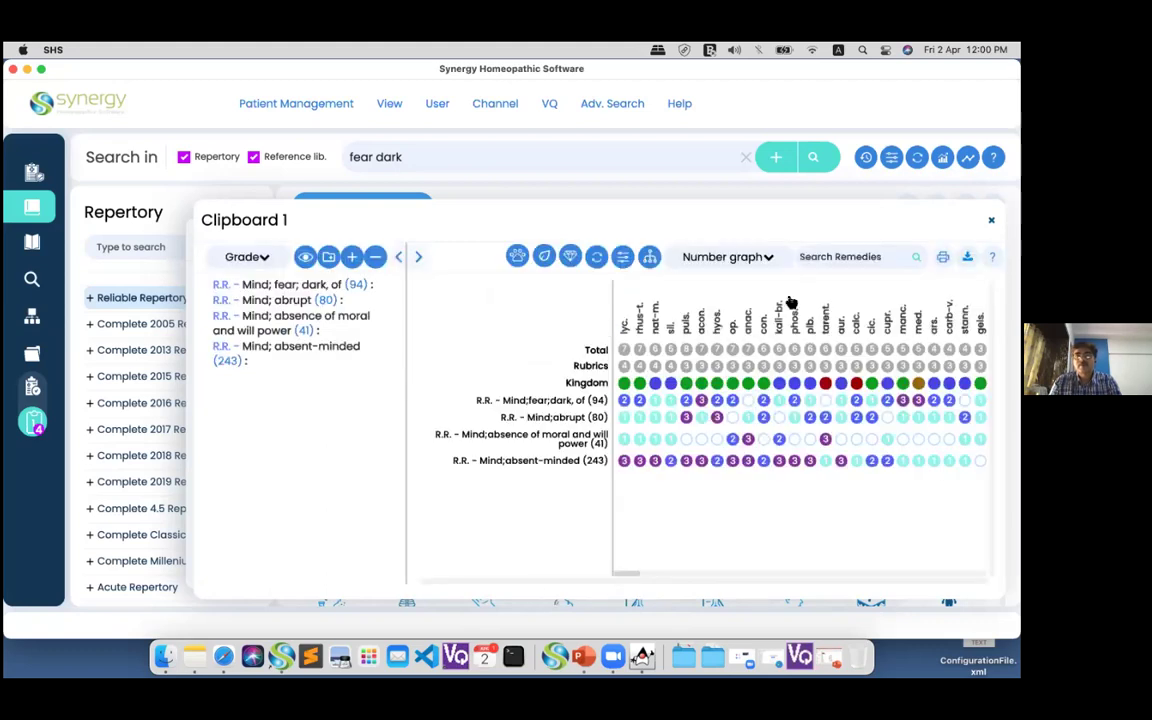
click(768, 258)
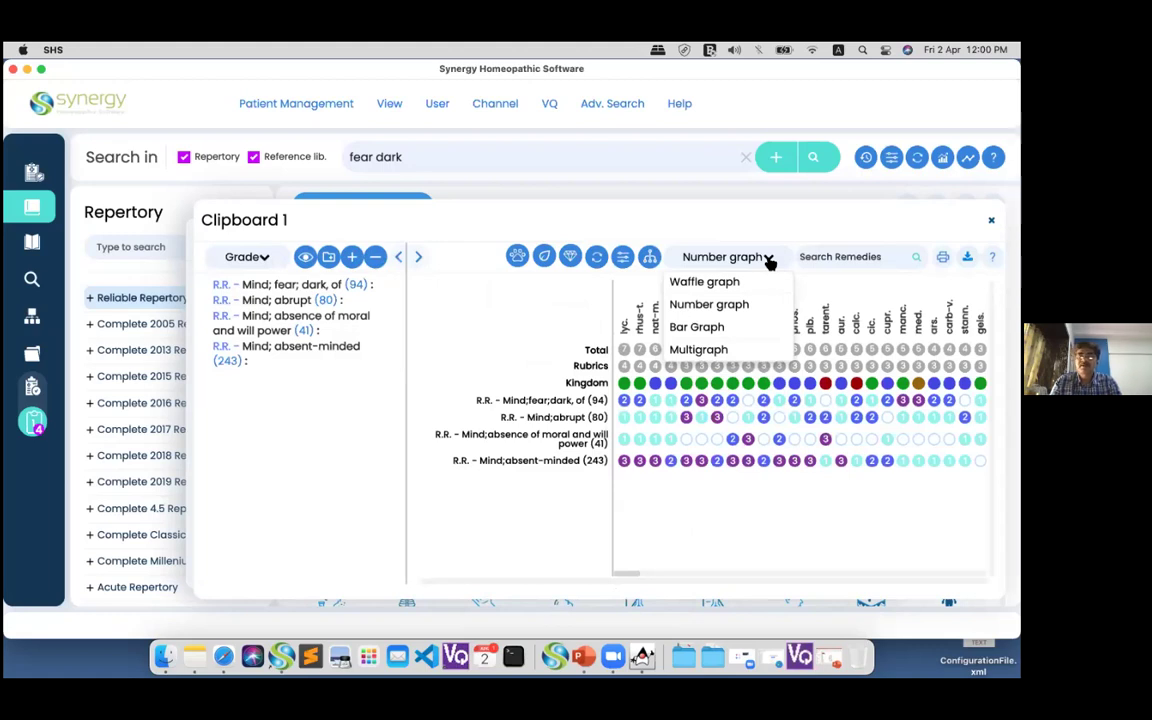
click(768, 258)
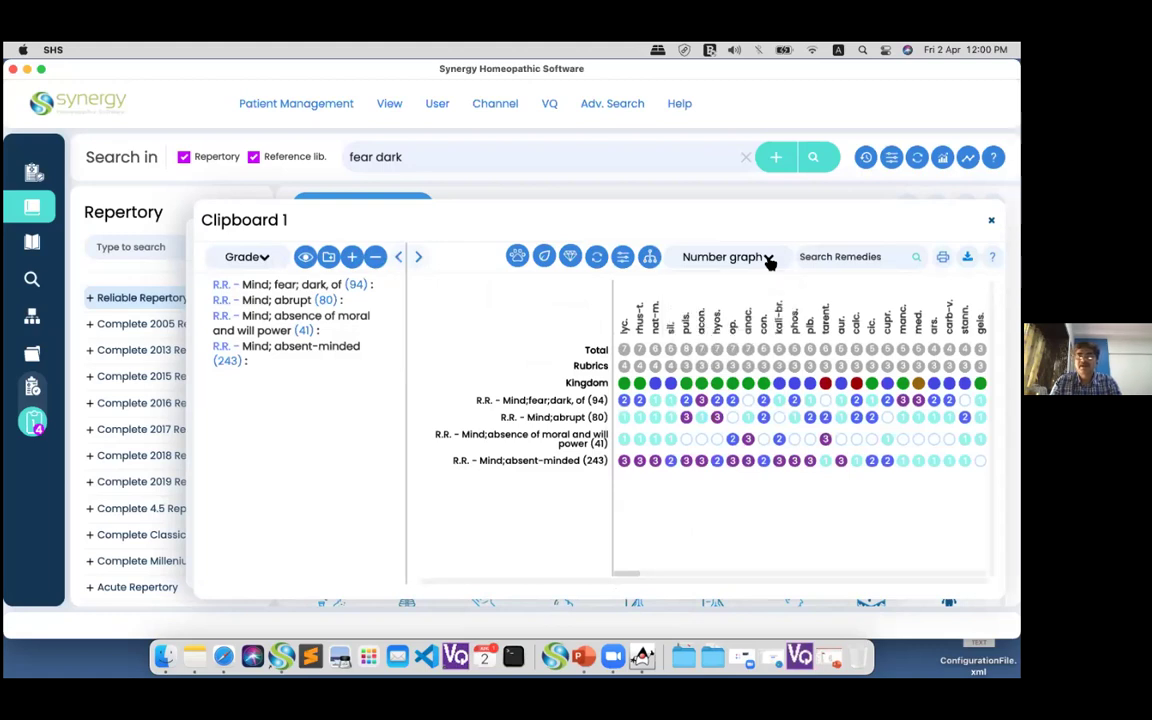
click(843, 256)
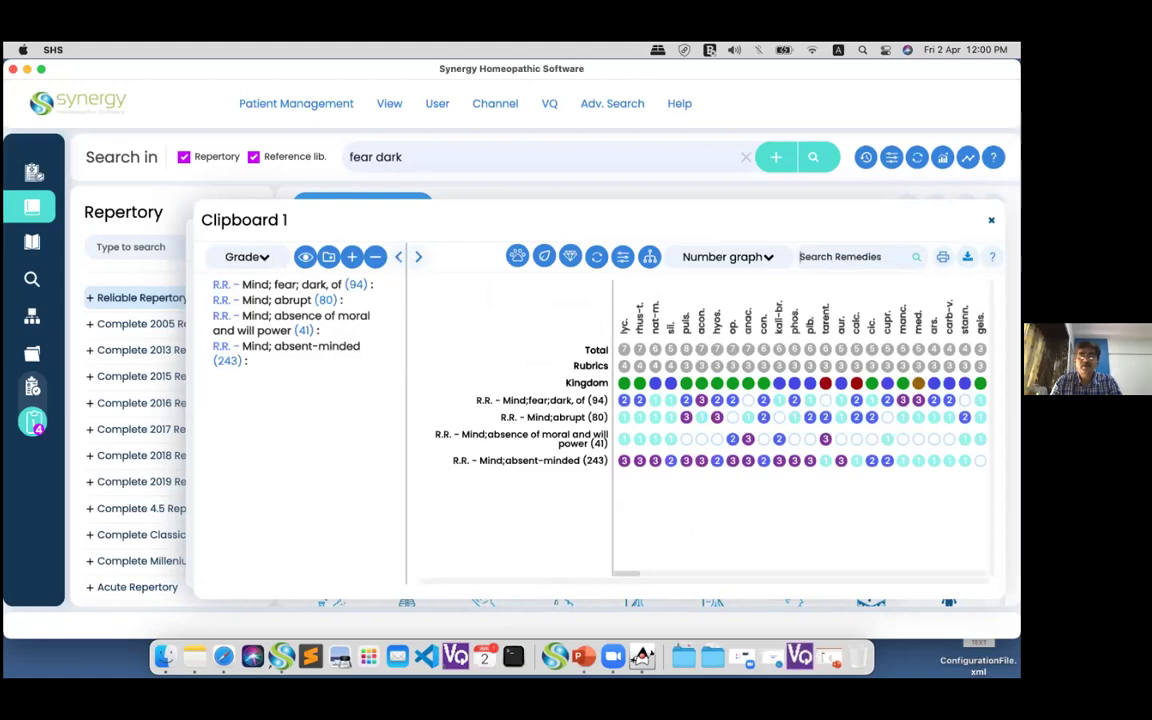
click(991, 219)
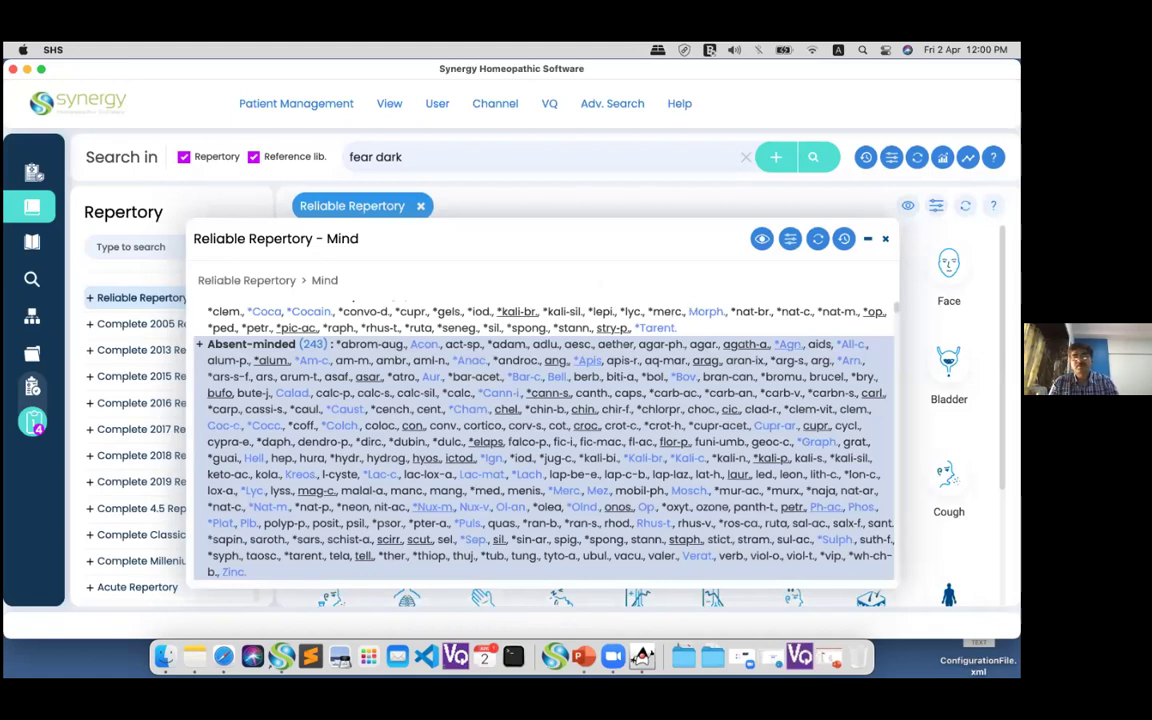
- Move the Mind window aside, open the Bladder chapter, and reopen Clipboard 1 in front at a smaller size
drag(681, 239, 612, 208)
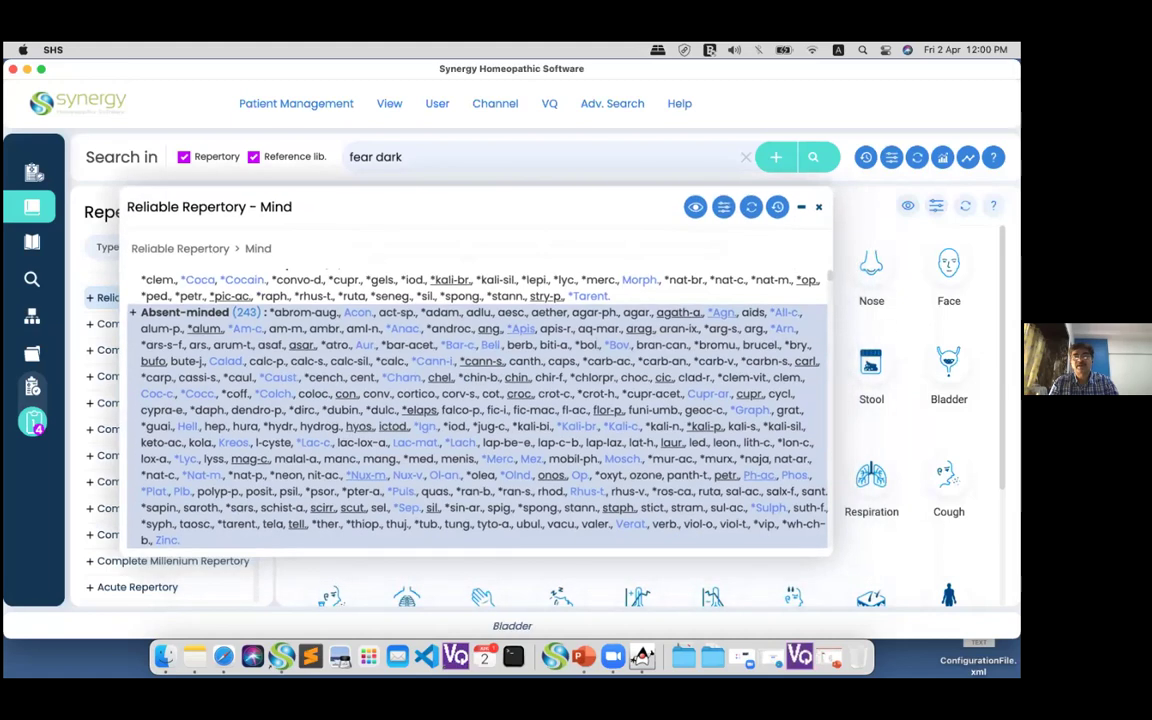
click(948, 362)
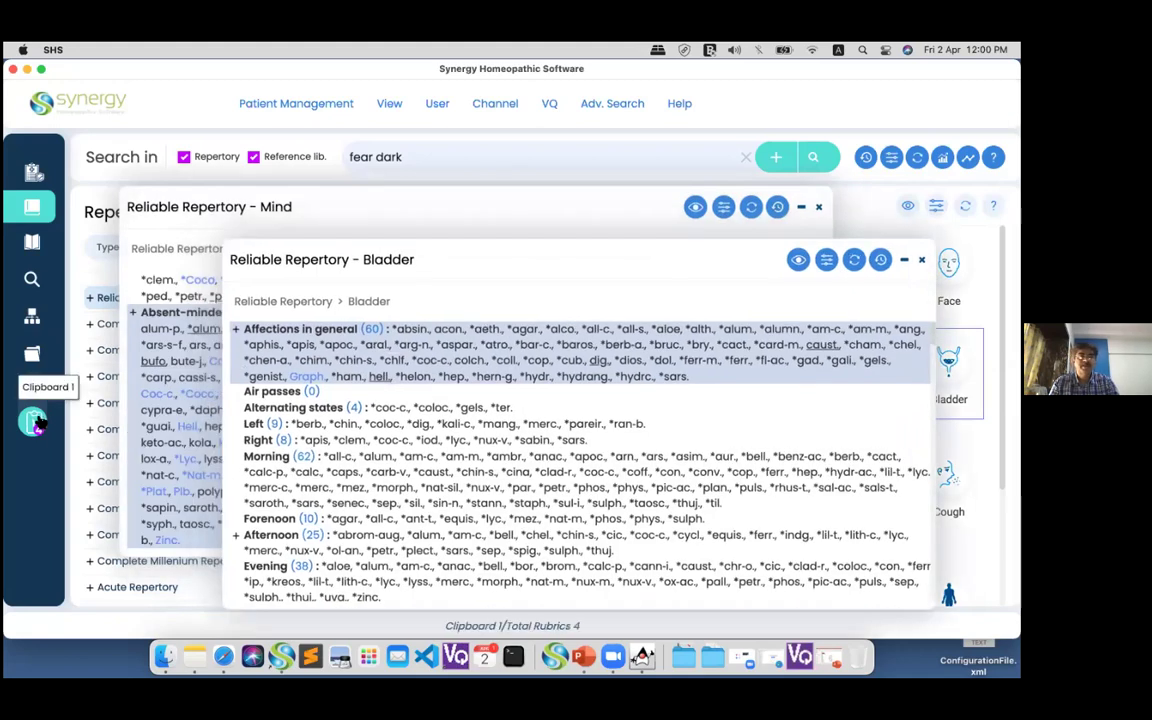
click(32, 386)
drag(579, 239, 591, 268)
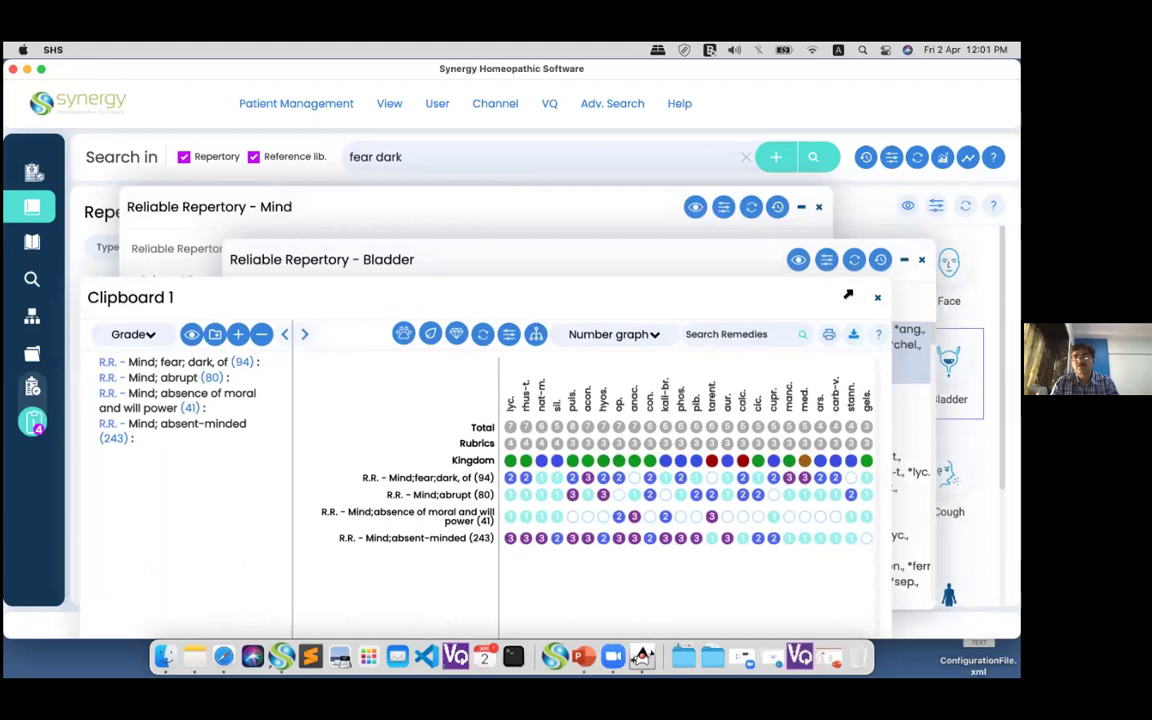
drag(793, 326, 793, 325)
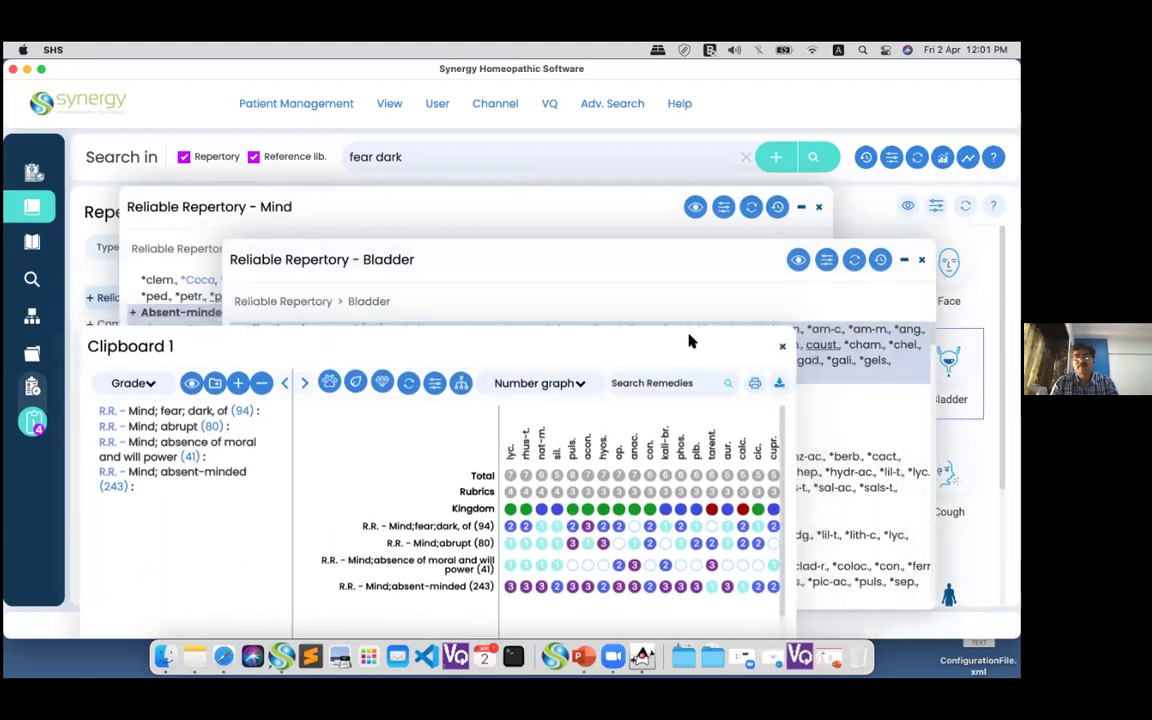
- Add Clipboard 2 and Clipboard 3, and view the options for managing the clipboards
click(32, 388)
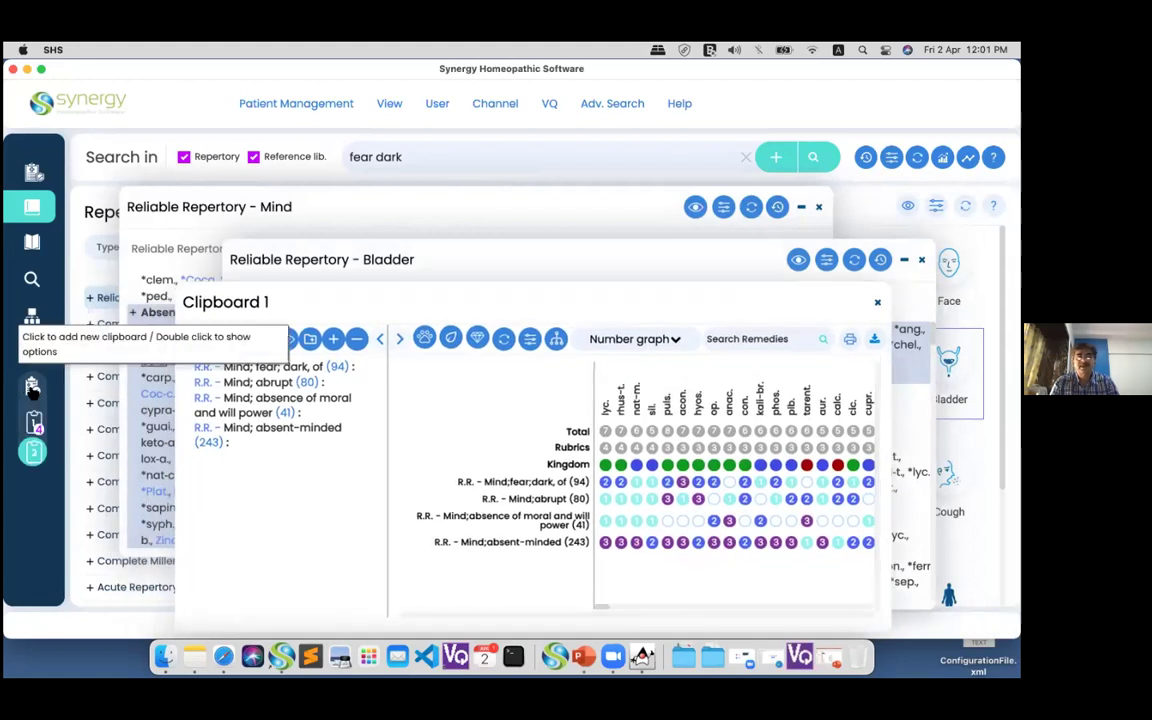
right_click(33, 456)
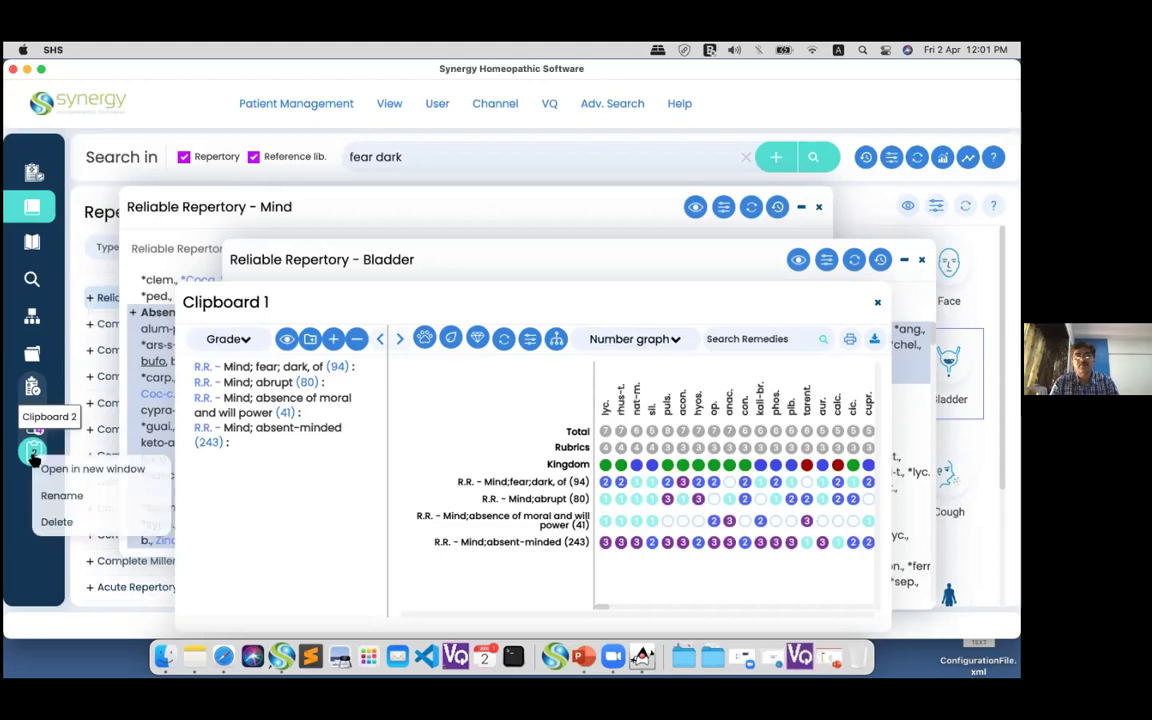
click(33, 385)
click(33, 385)
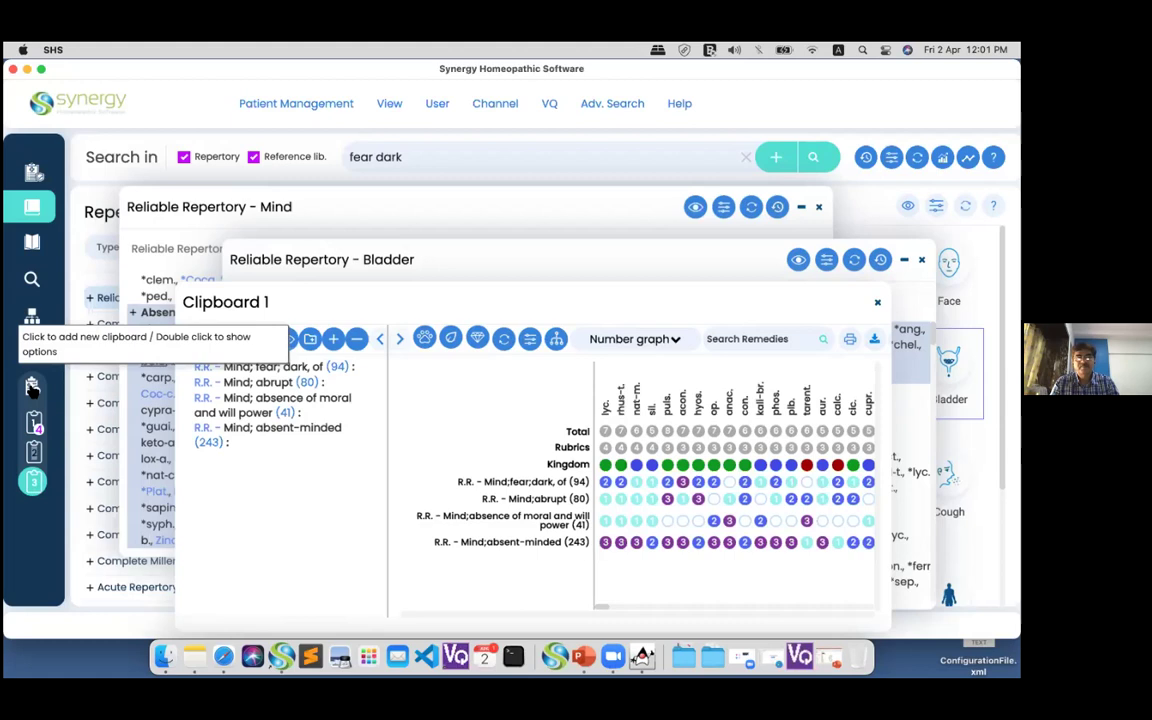
double_click(32, 387)
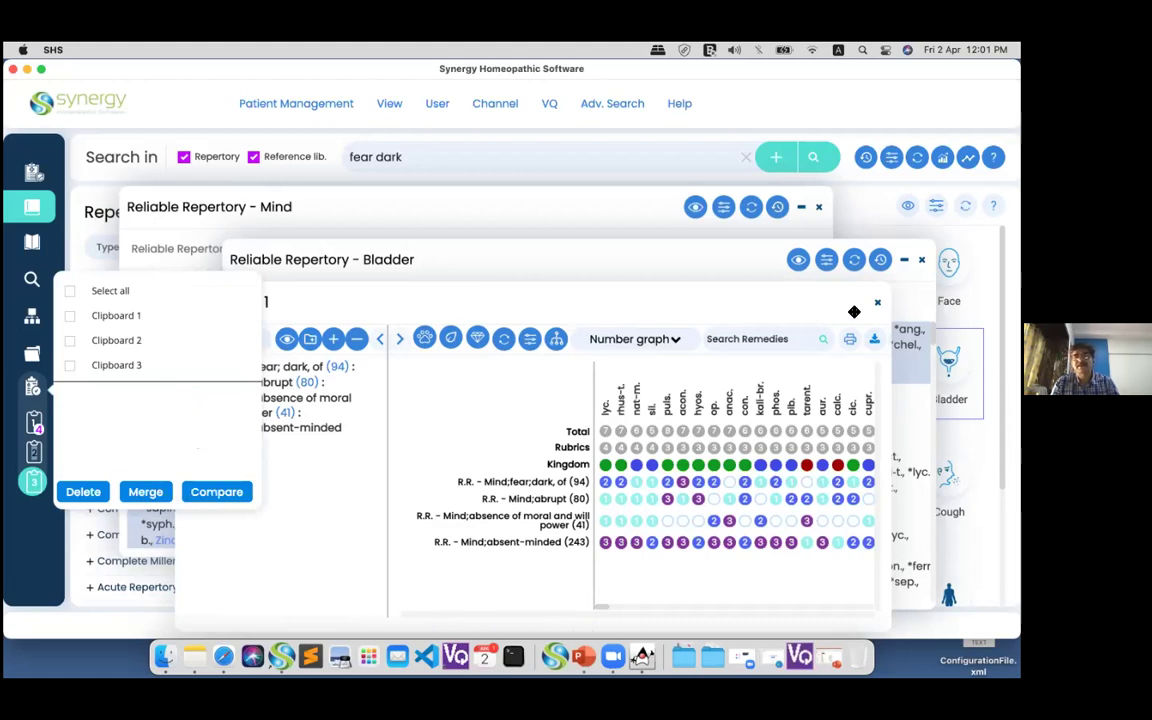
click(542, 308)
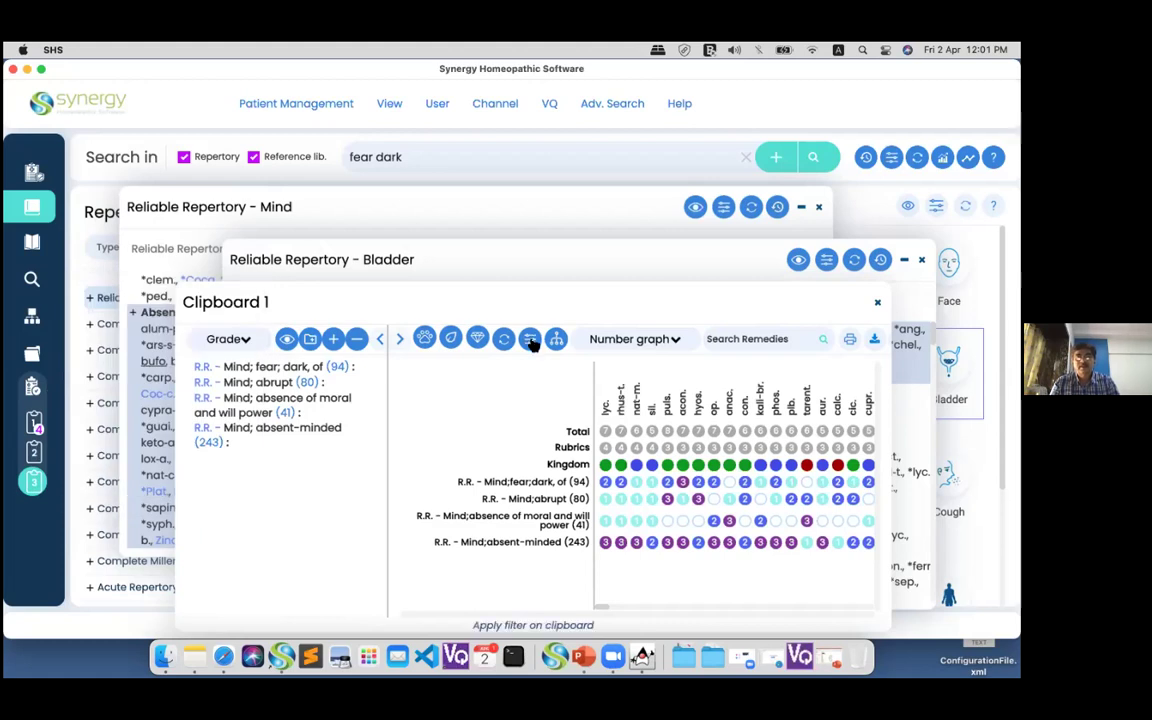
- Examine Clipboard 1's filter panel, its Apply Strategy options and the Customize strategy table
click(531, 341)
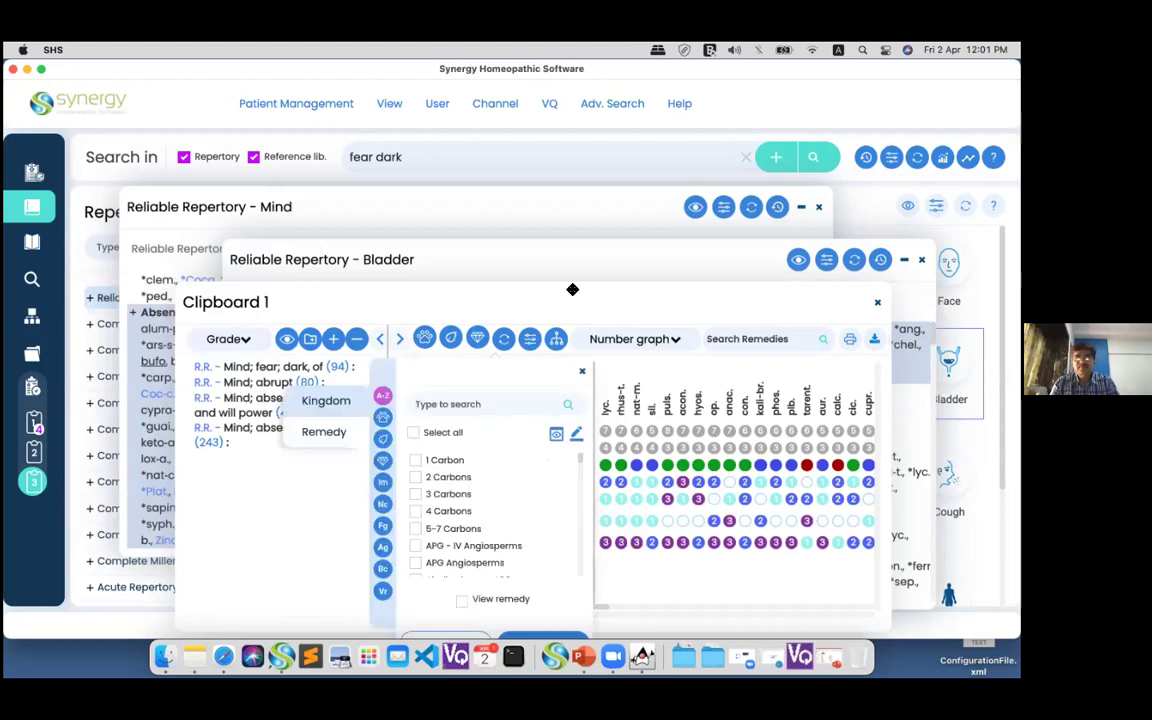
click(556, 341)
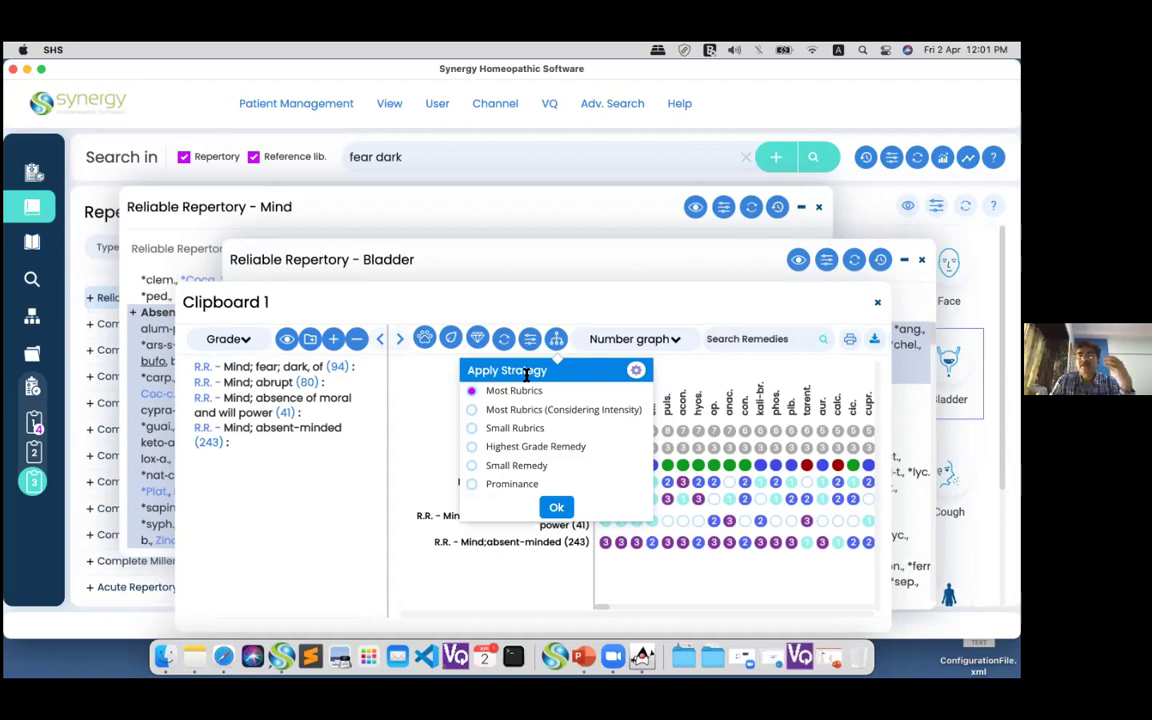
click(635, 372)
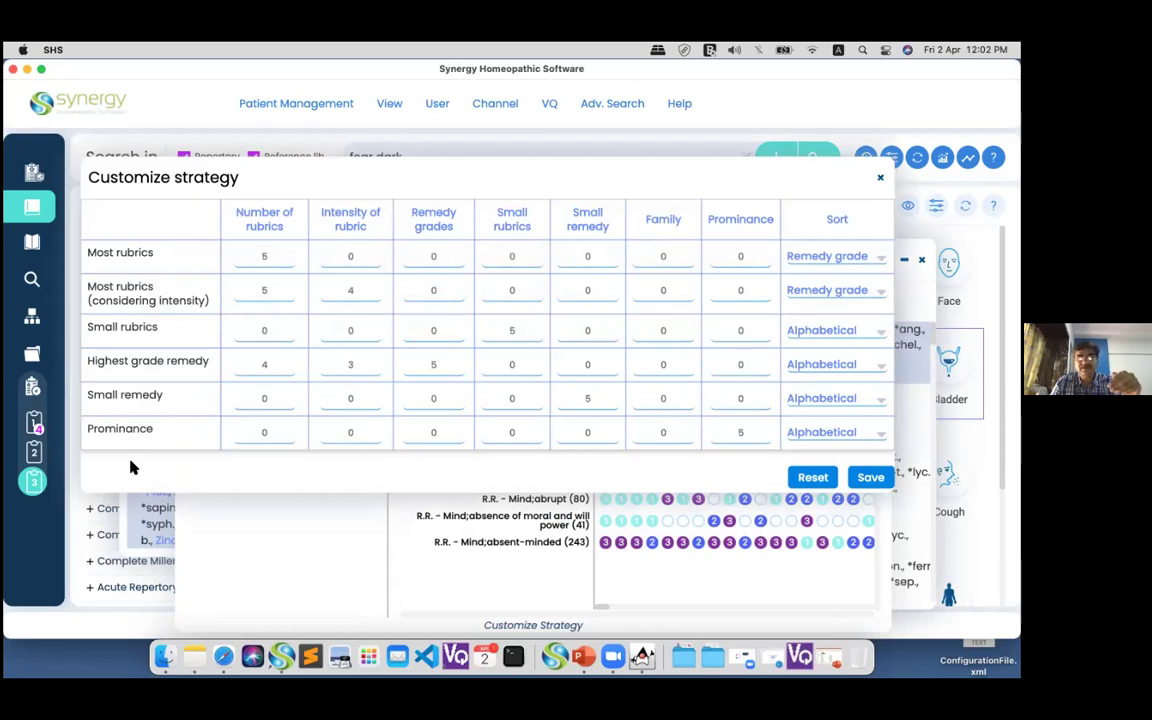
click(880, 182)
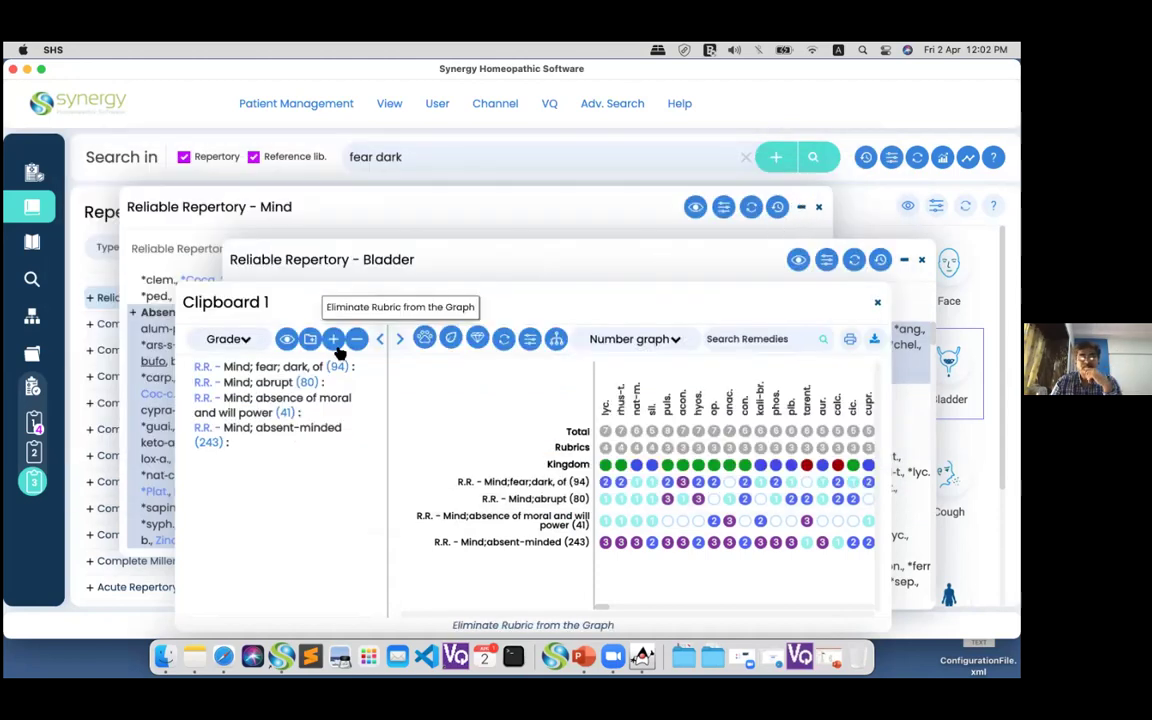
- Look through the available actions and grade choices for the Mind; abrupt rubric in Clipboard 1
right_click(258, 387)
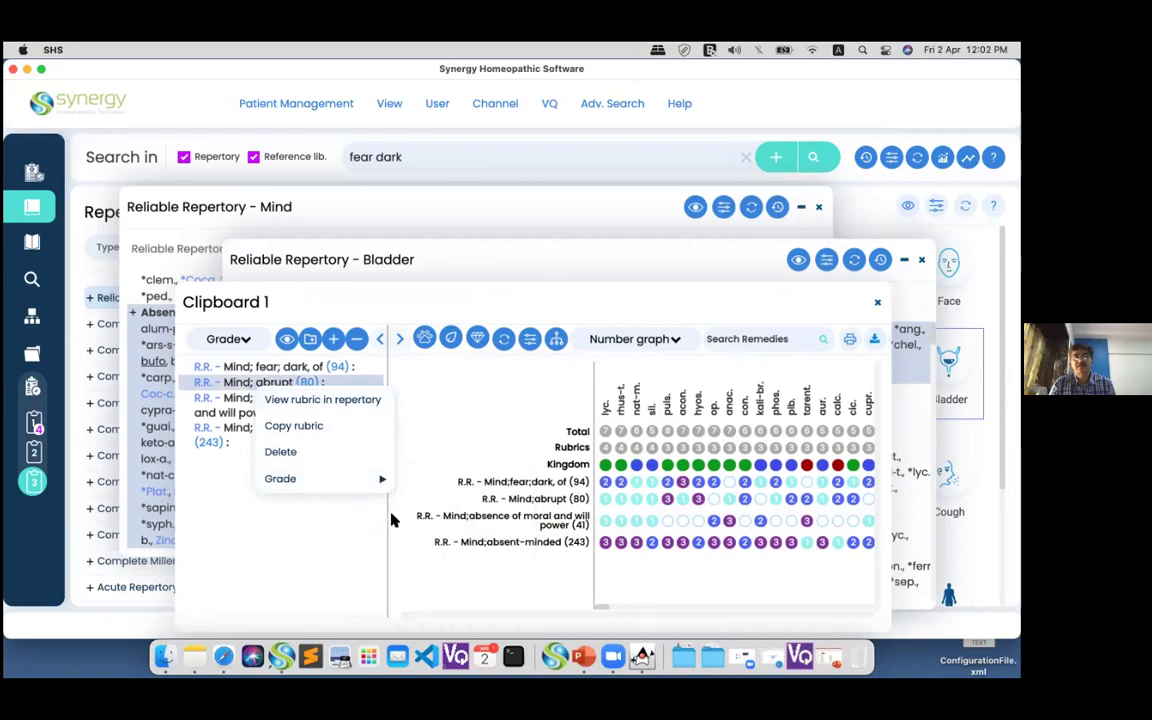
mouse_move(388, 481)
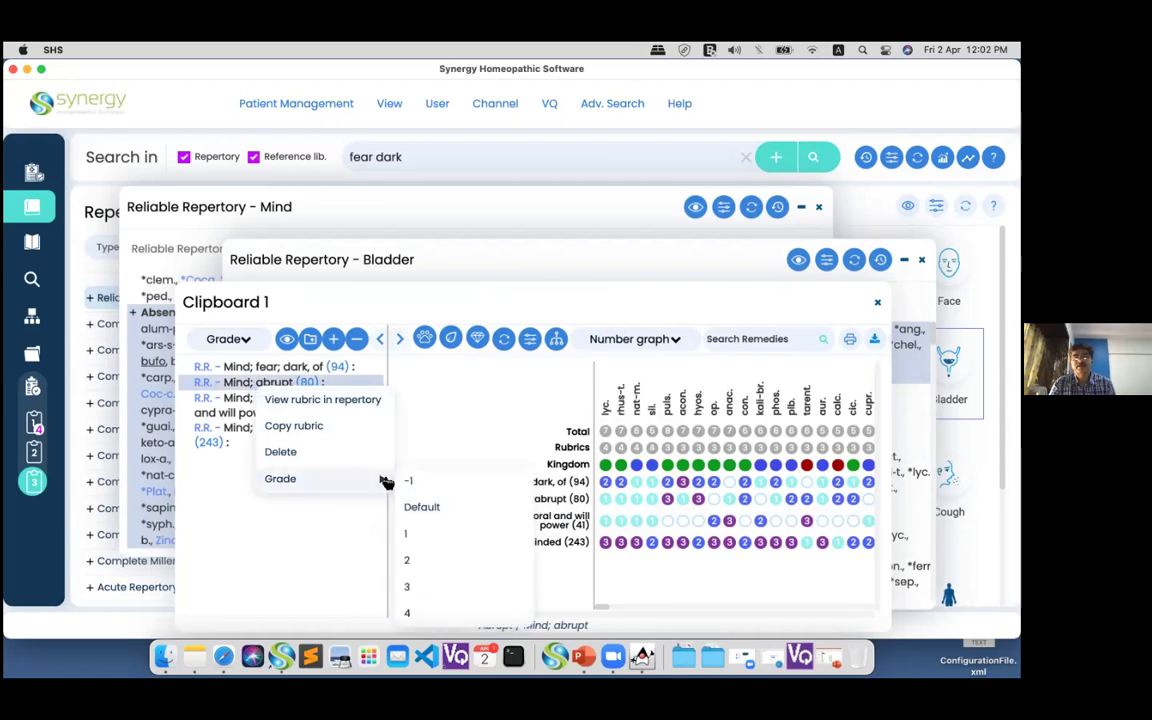
click(262, 507)
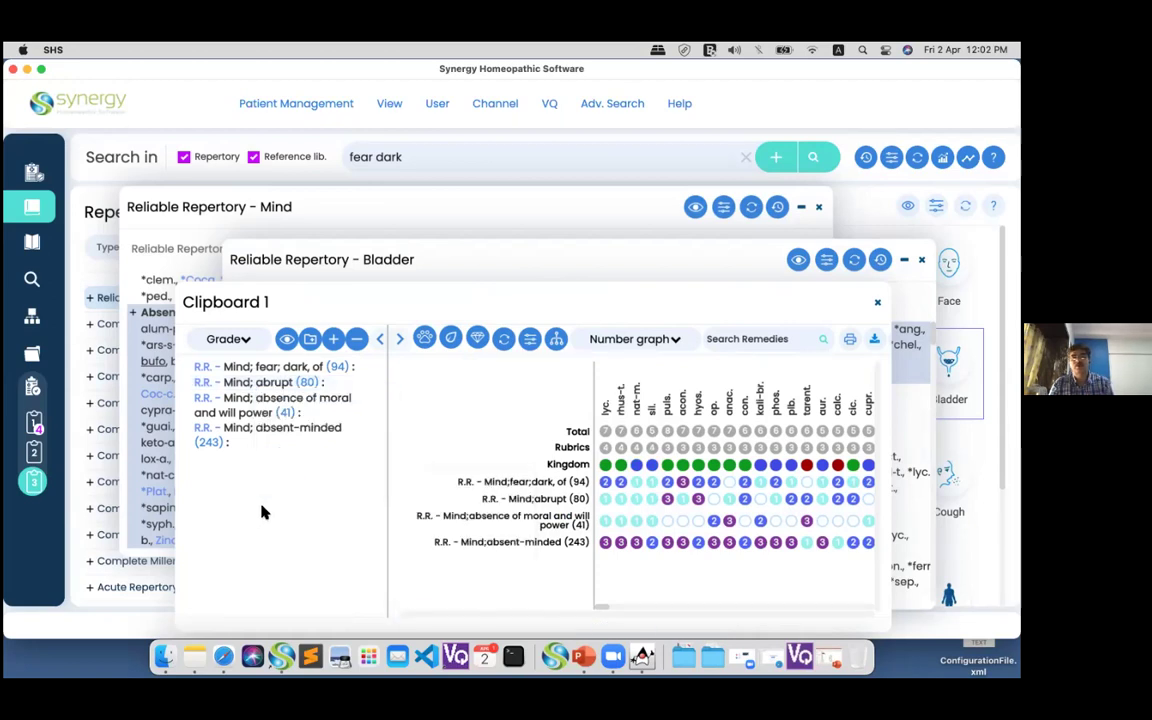
- Close Clipboard 1 and the Bladder and Mind chapter windows
click(877, 305)
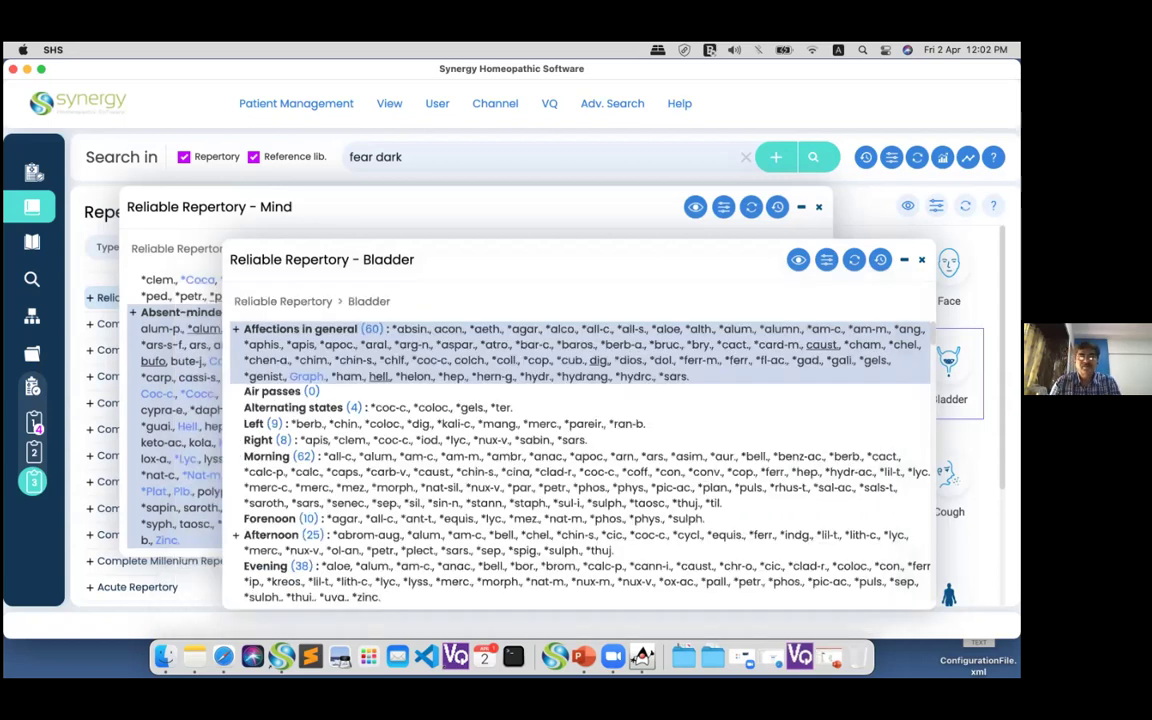
click(818, 207)
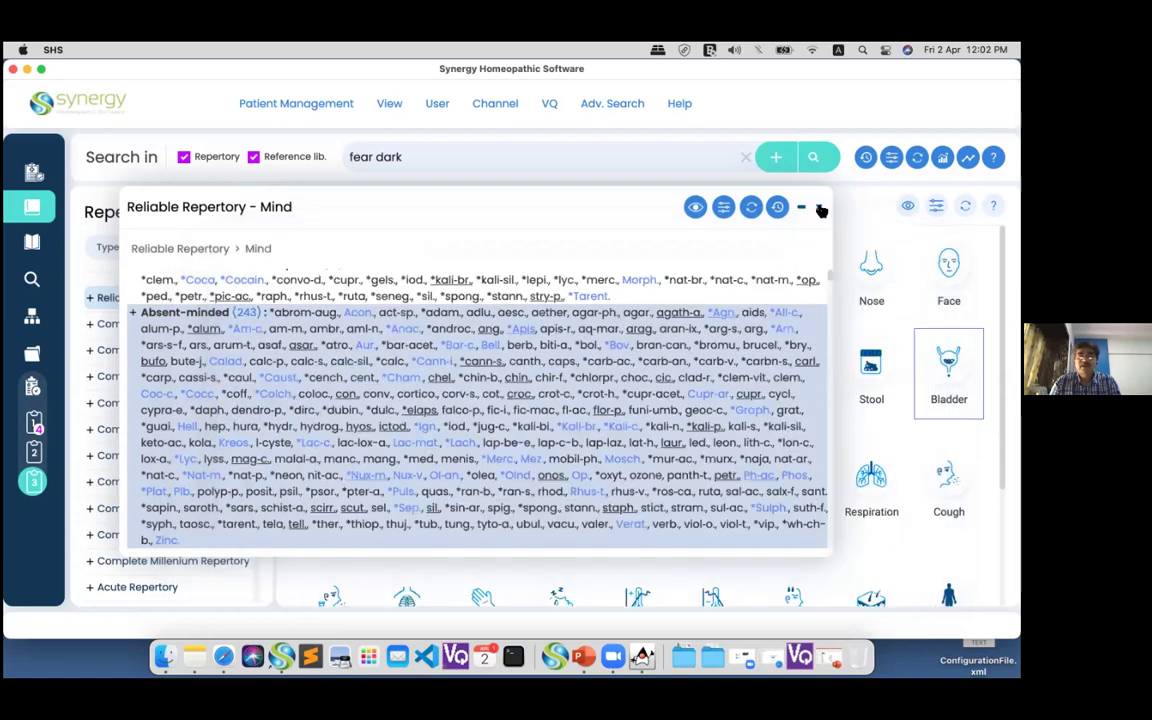
click(820, 209)
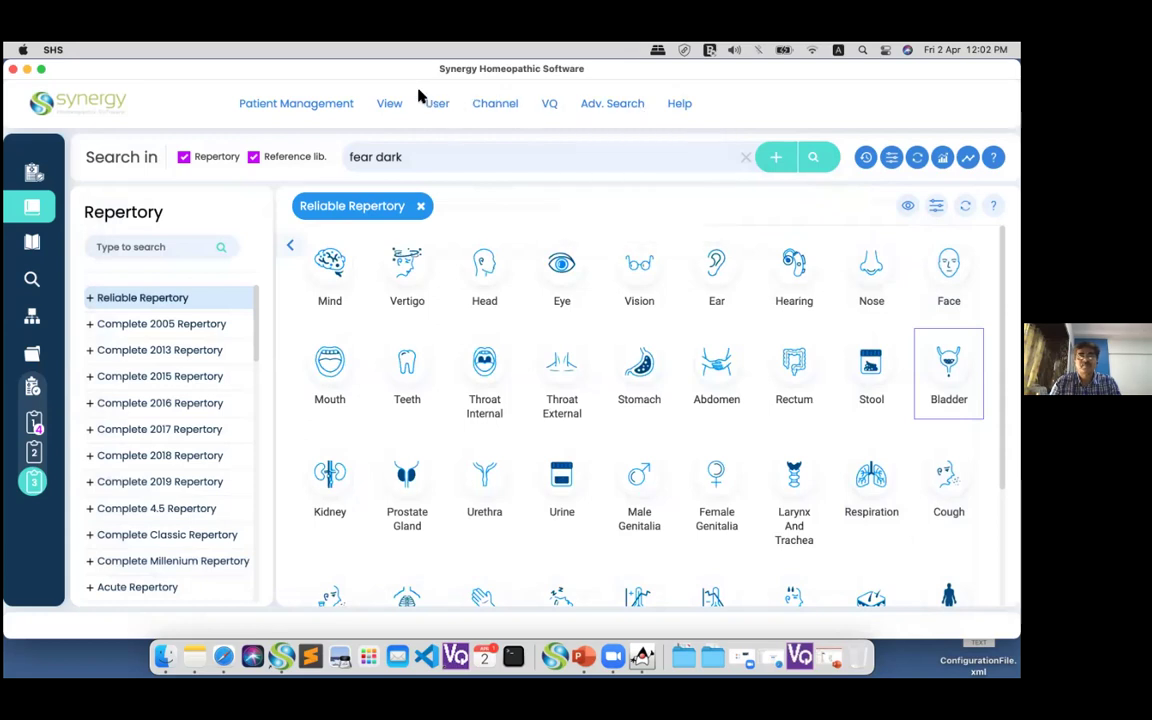
- Open the Families advanced search, look up "anac" in the family list and apply the Anacardiaceae family
drag(797, 72, 797, 91)
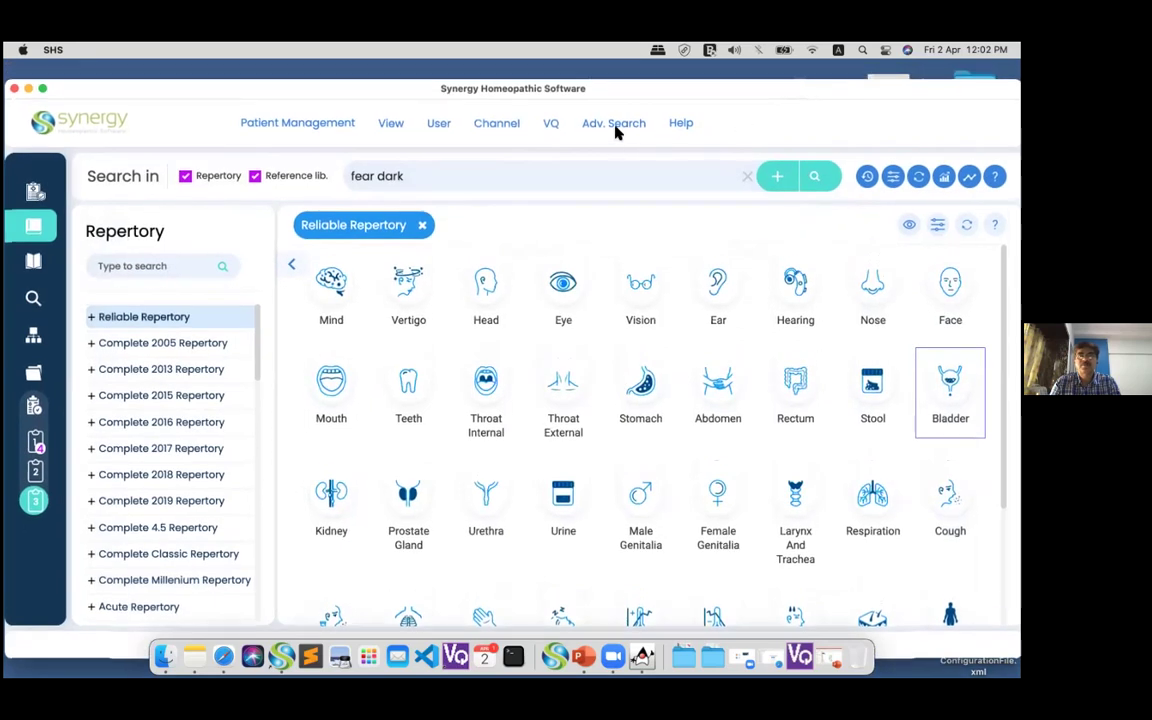
mouse_move(616, 127)
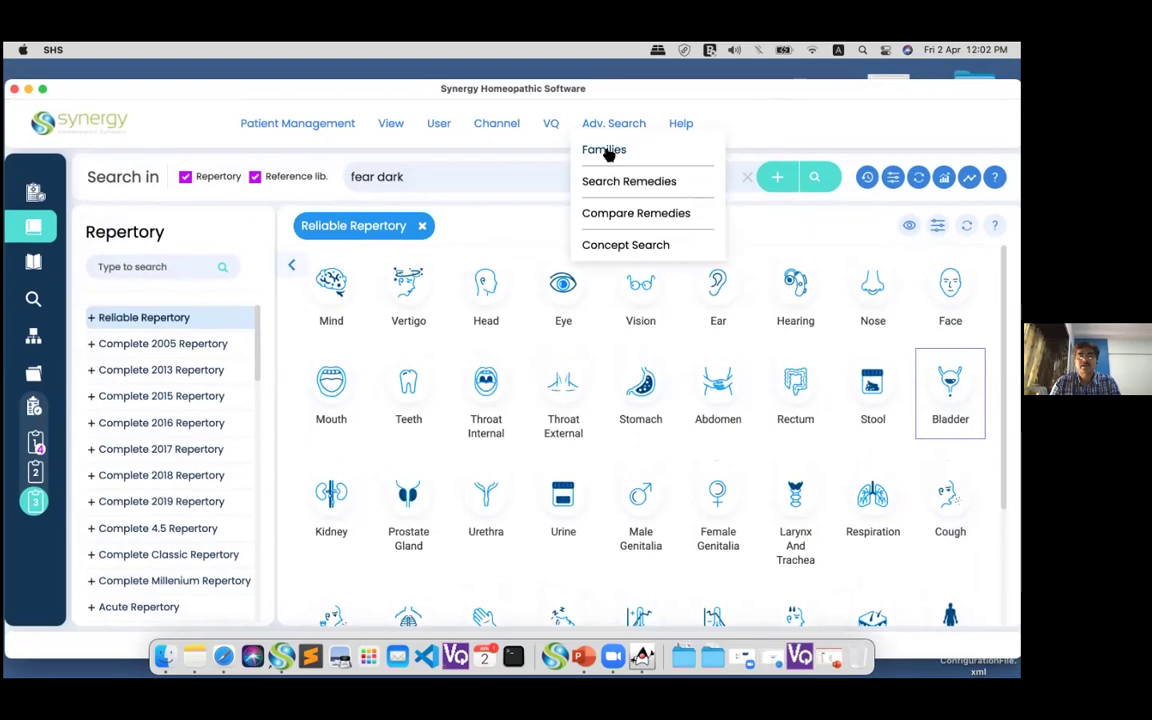
click(605, 150)
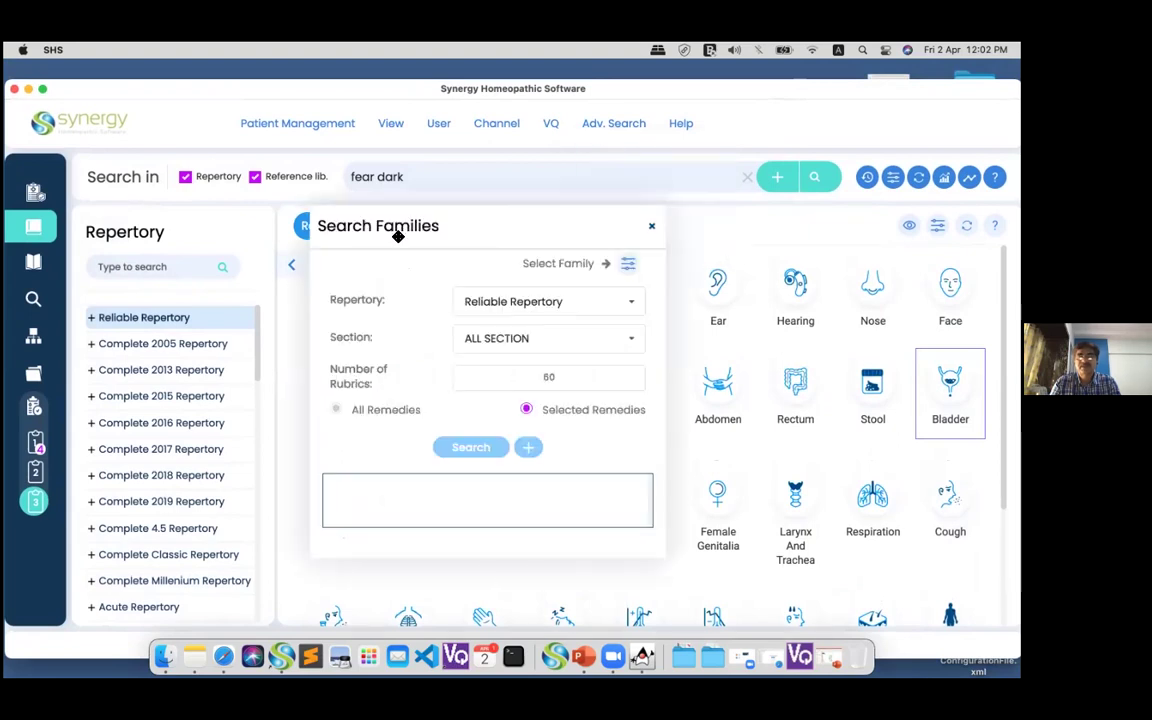
click(628, 266)
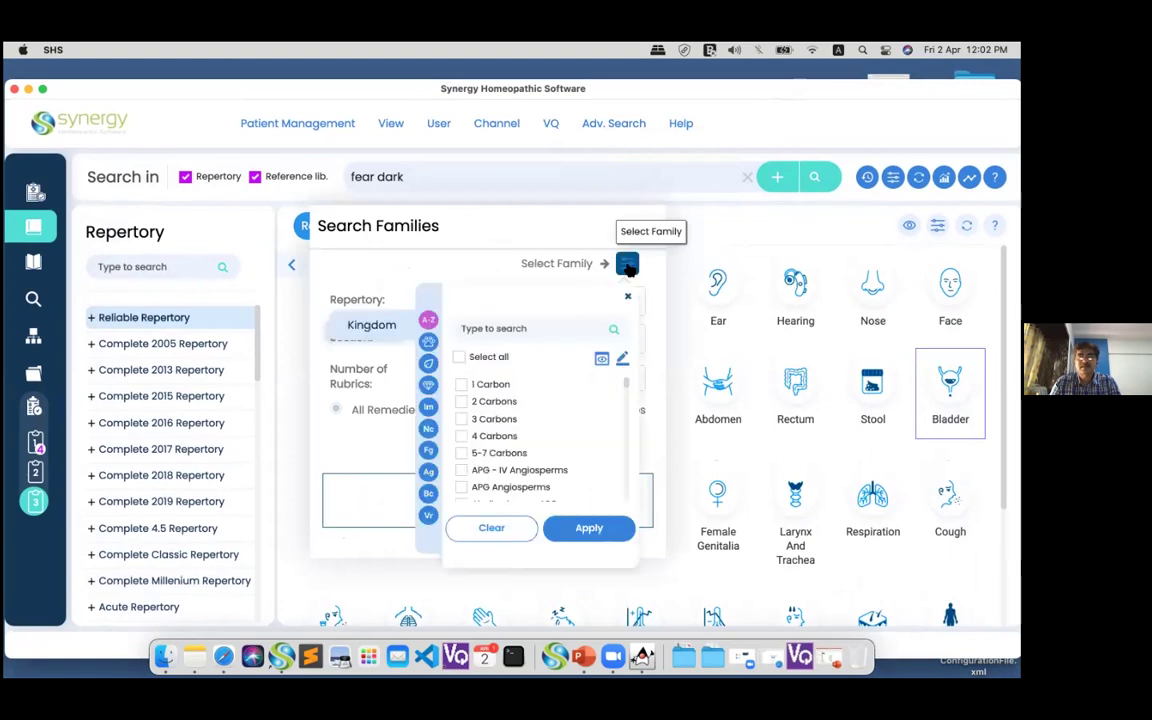
click(495, 326)
text(anac)
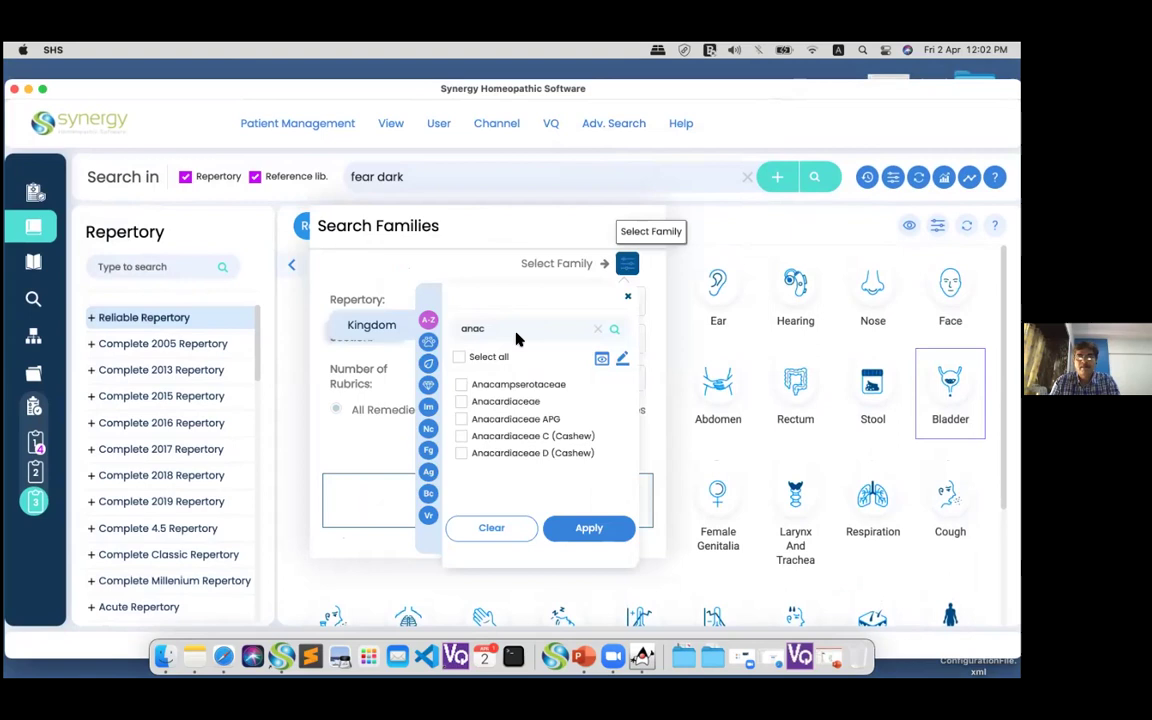
click(530, 401)
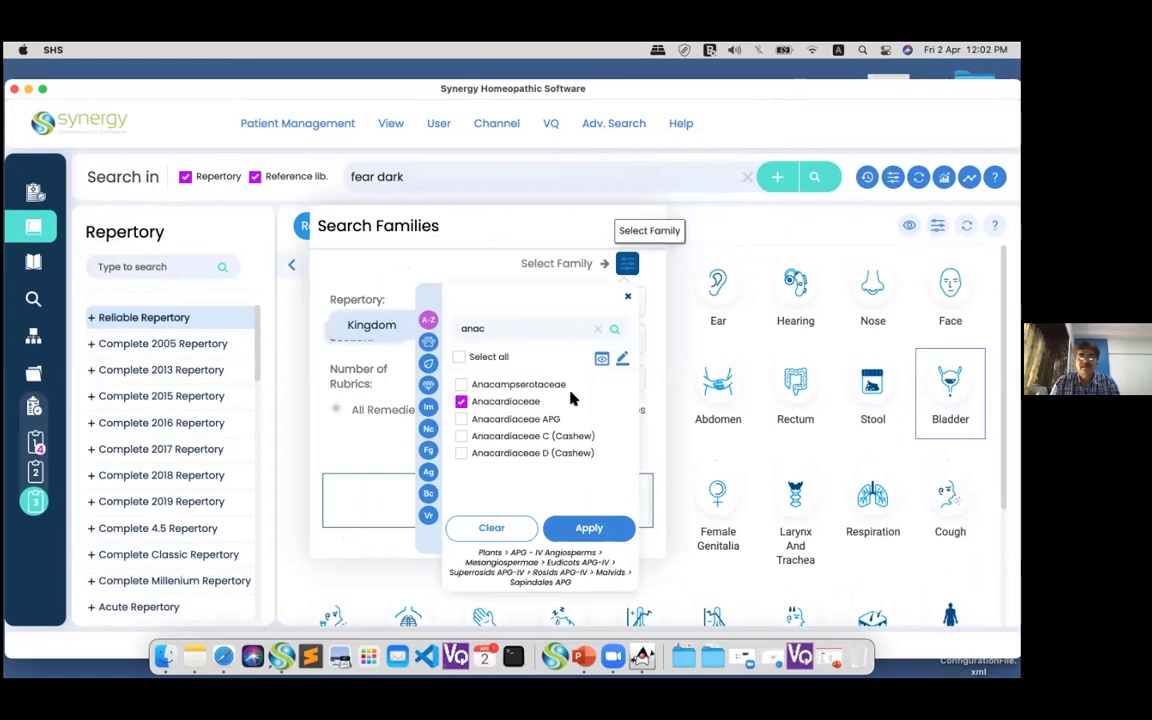
click(586, 529)
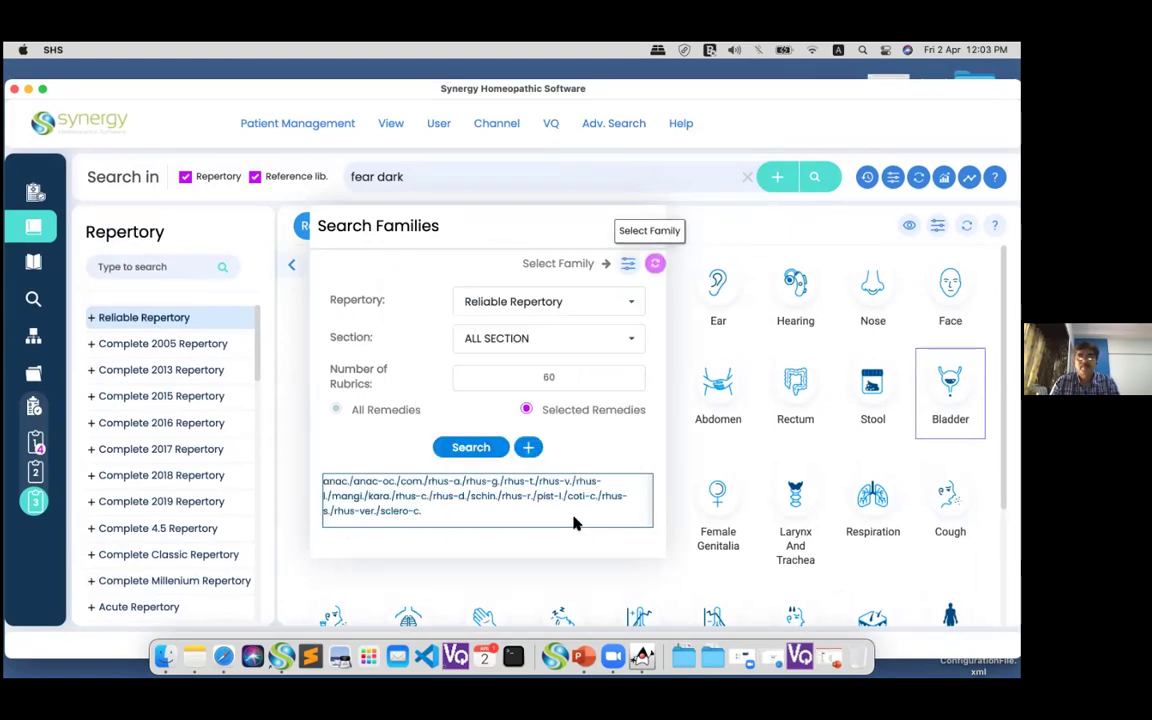
- Set the section to VERTIGO and run the family search in the Reliable Repertory
click(624, 340)
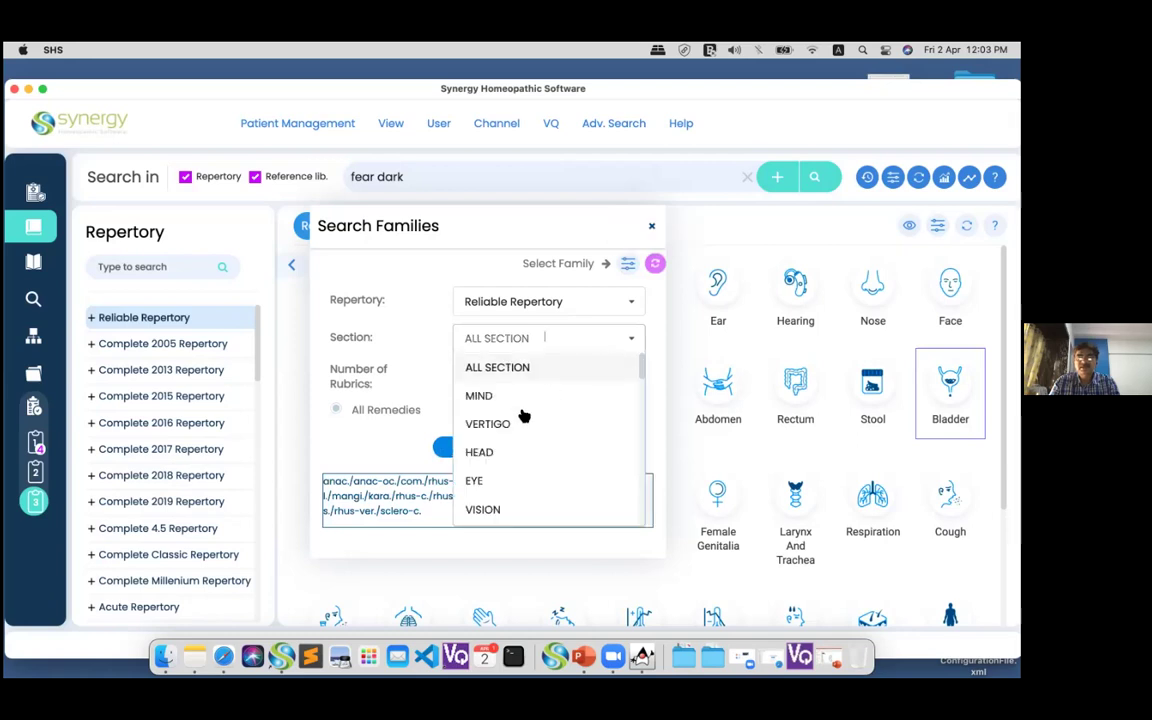
click(490, 423)
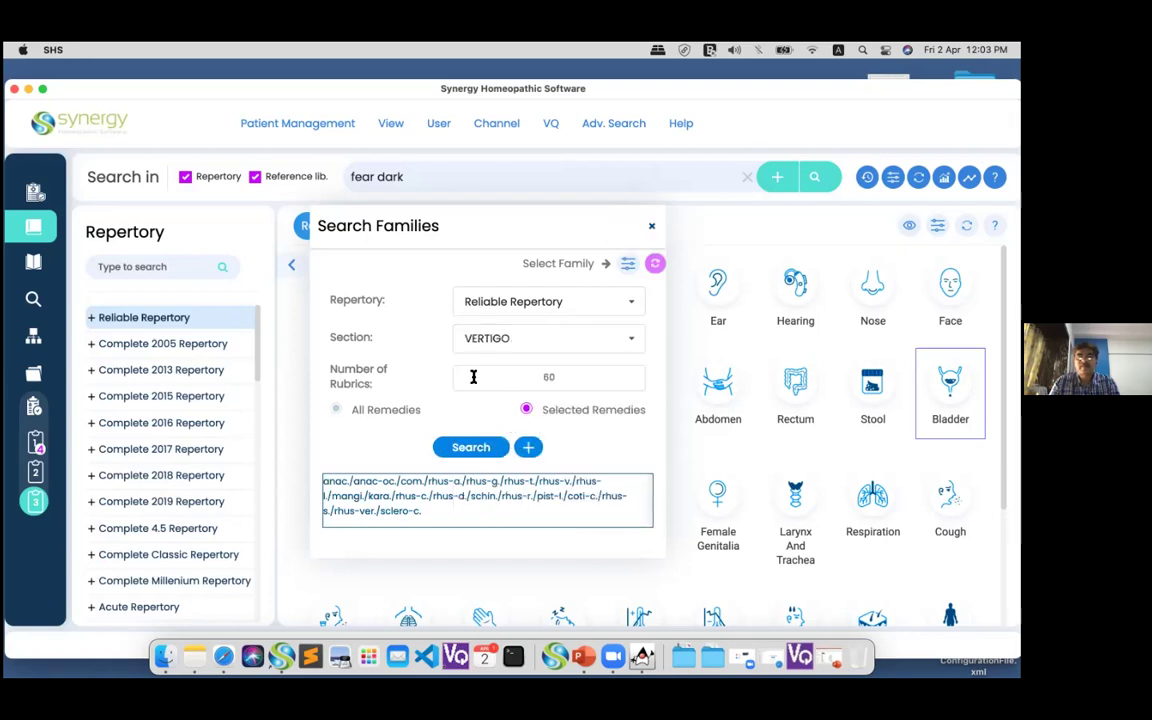
click(476, 450)
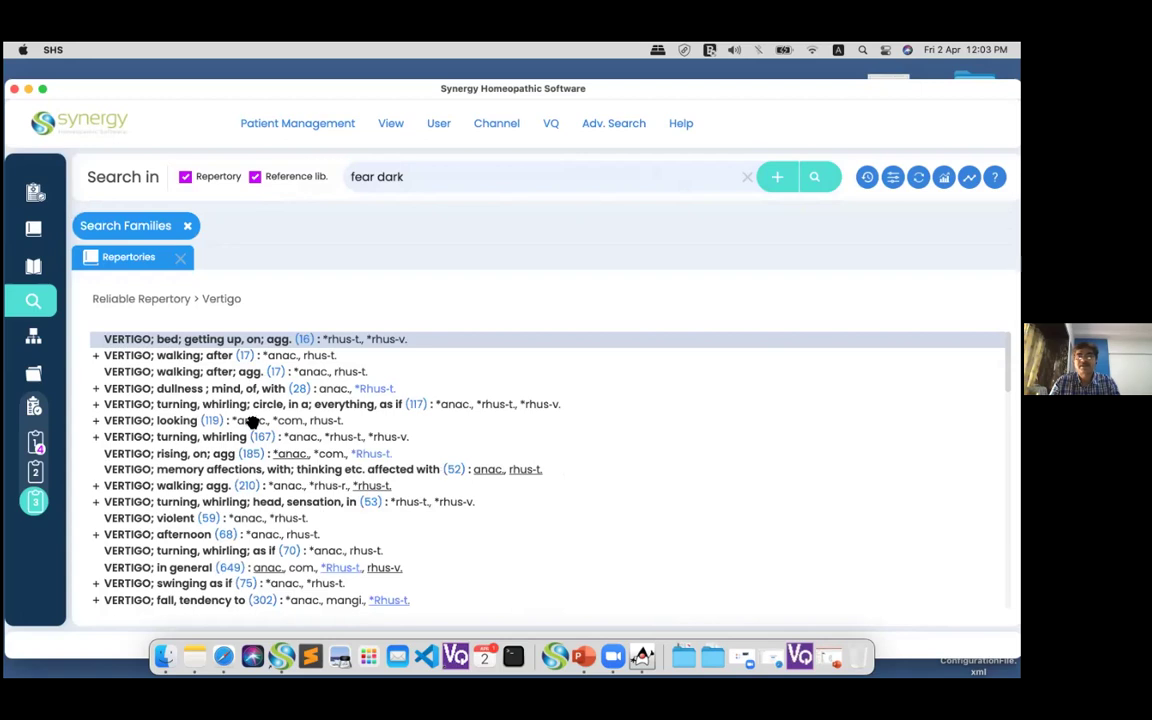
- Look at the options of the Search Remedies and Compare Remedies advanced searches and close each one
click(609, 125)
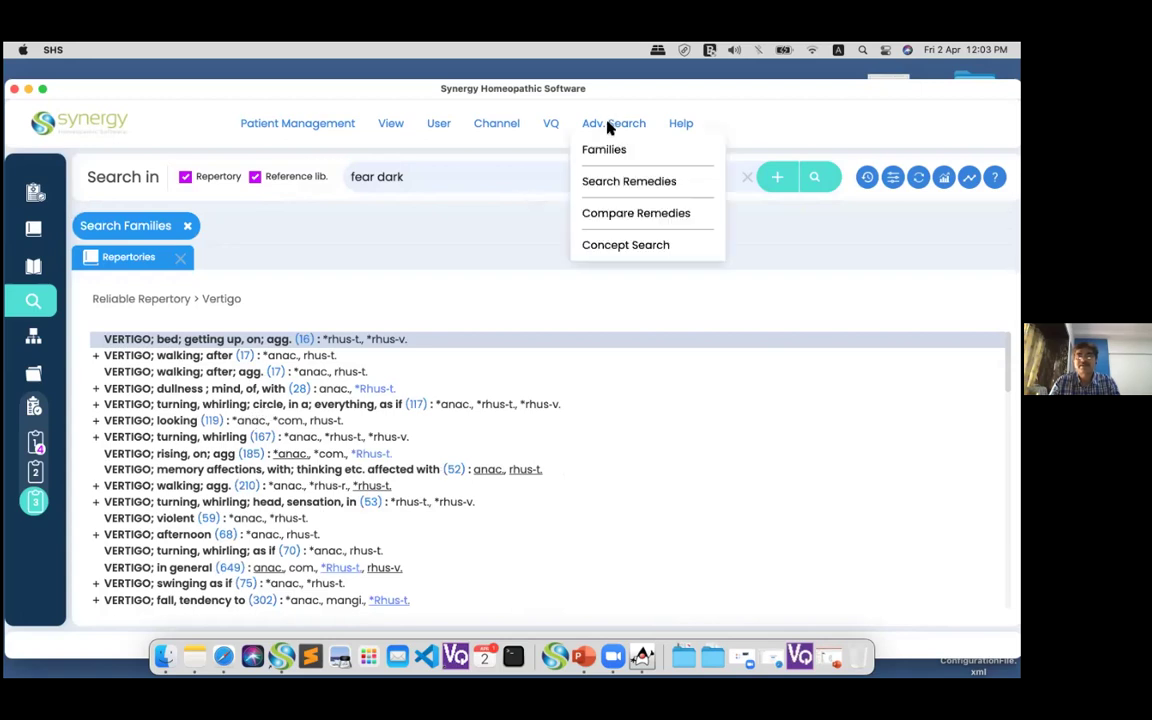
click(605, 185)
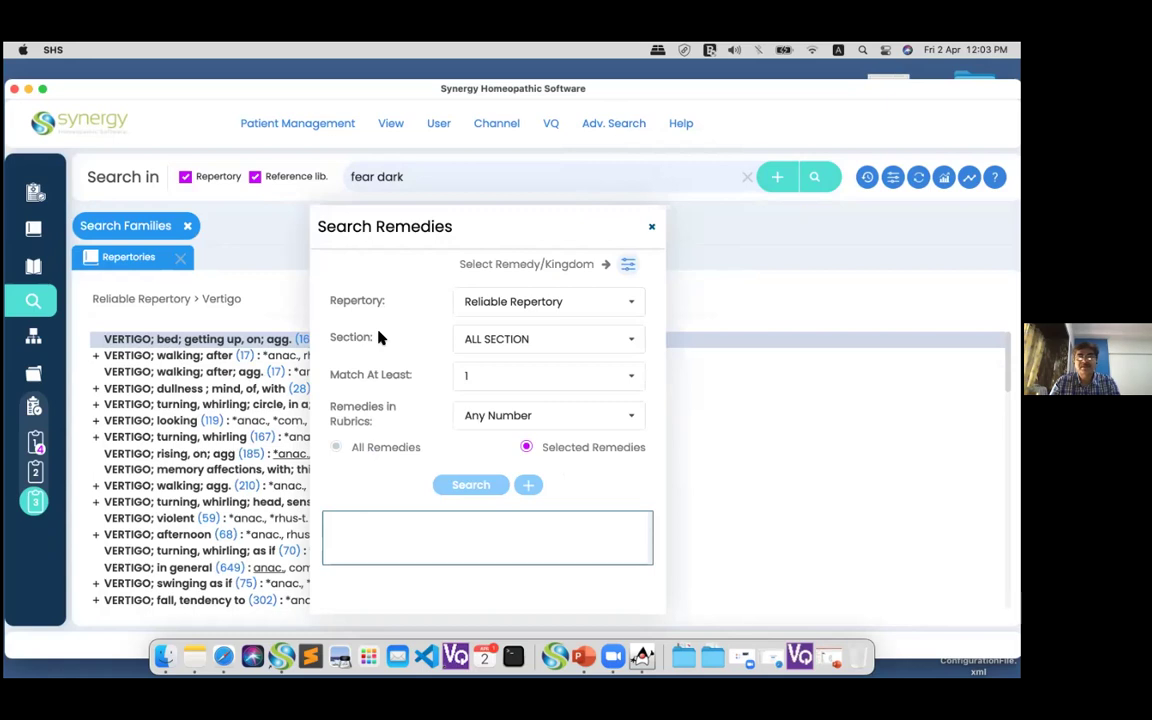
click(651, 227)
click(609, 131)
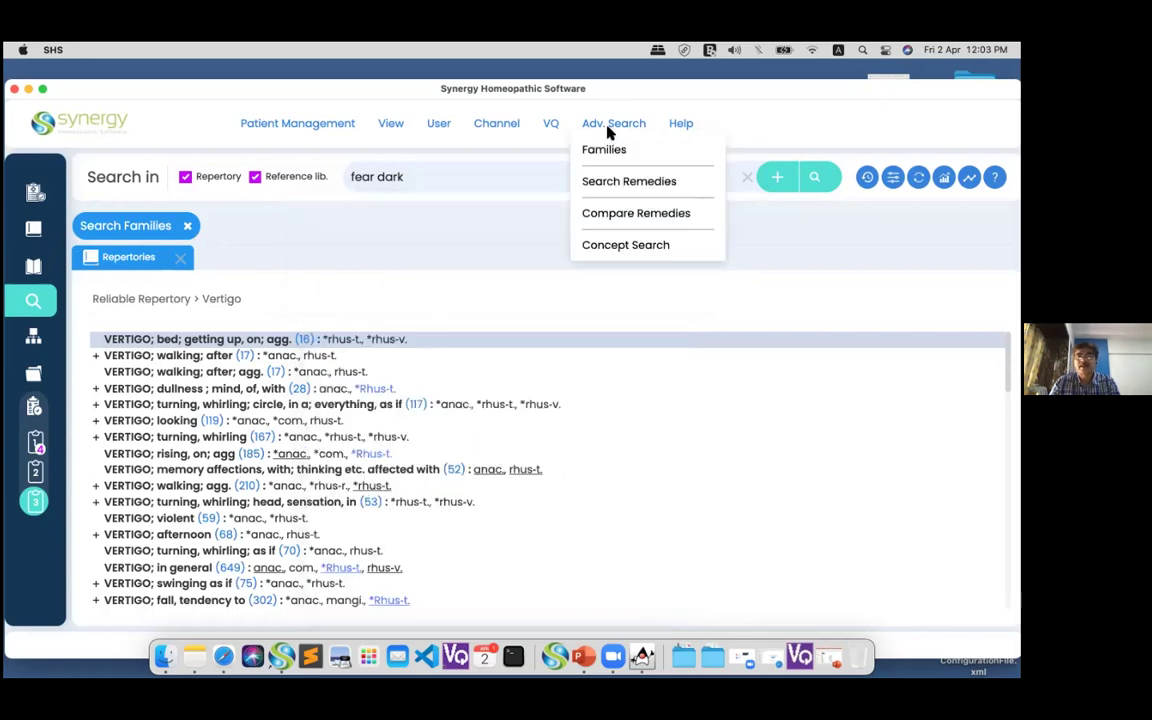
click(625, 213)
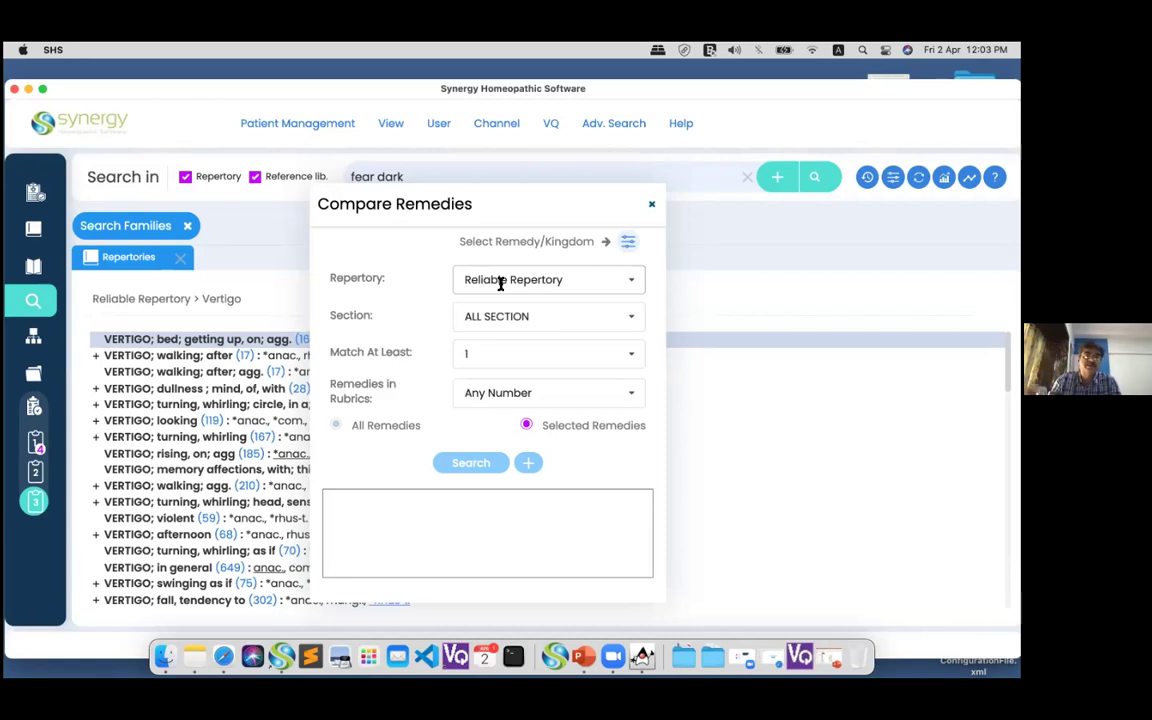
click(651, 209)
- Run a Concept Search in the Reliable Repertory for the remedy abel., examine its bar graph by chapter and close the graph
click(617, 123)
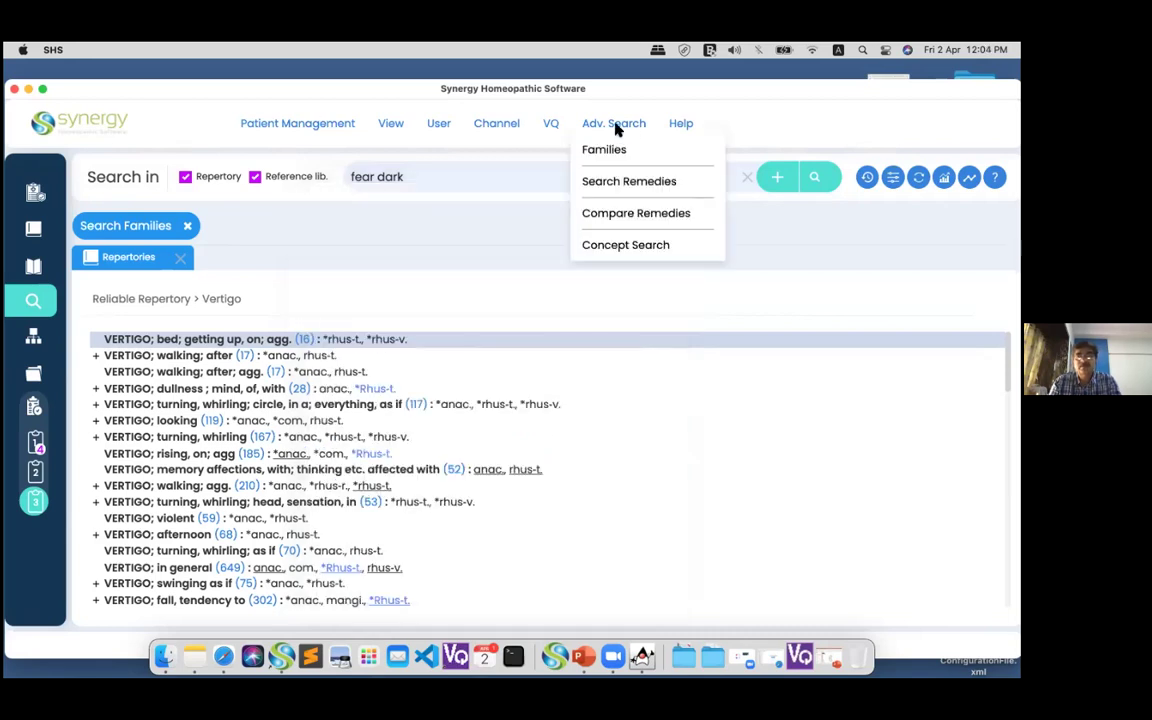
click(611, 245)
click(616, 264)
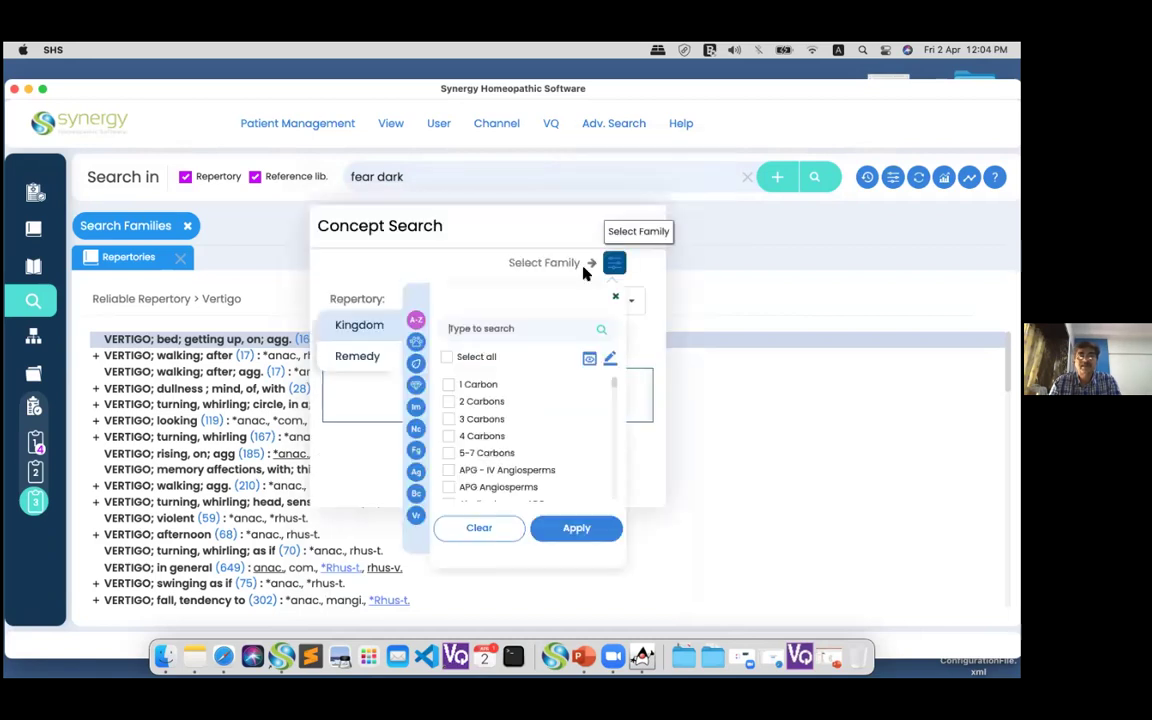
click(360, 357)
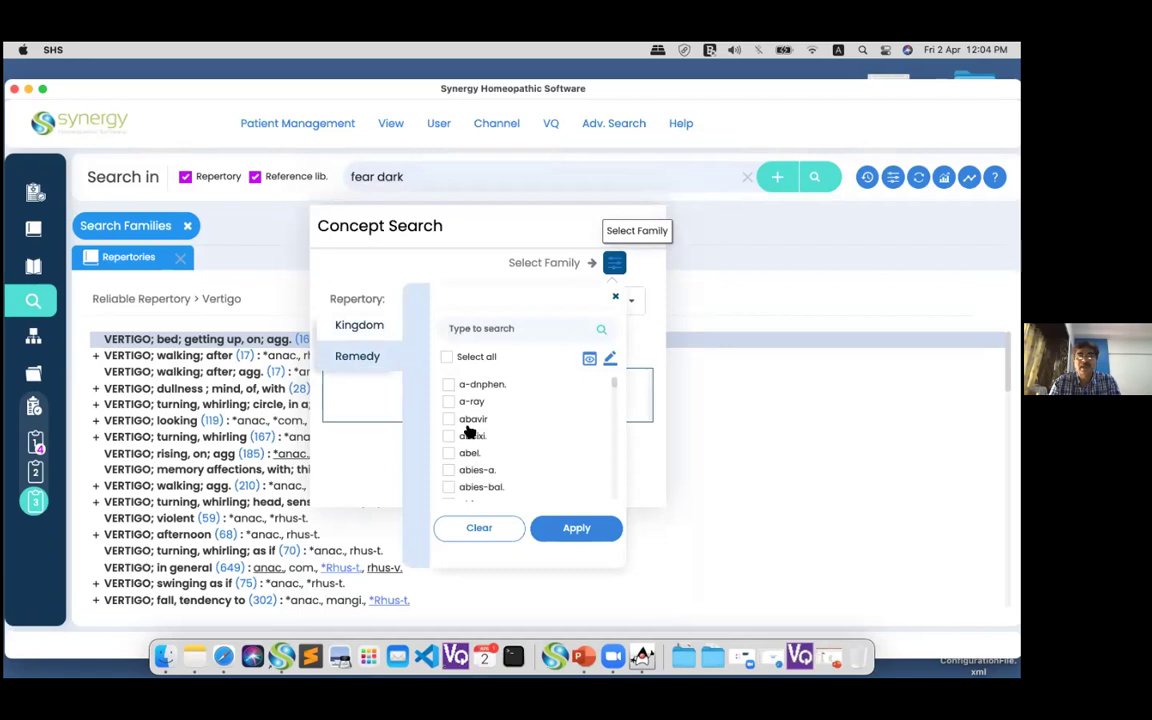
click(466, 454)
click(545, 533)
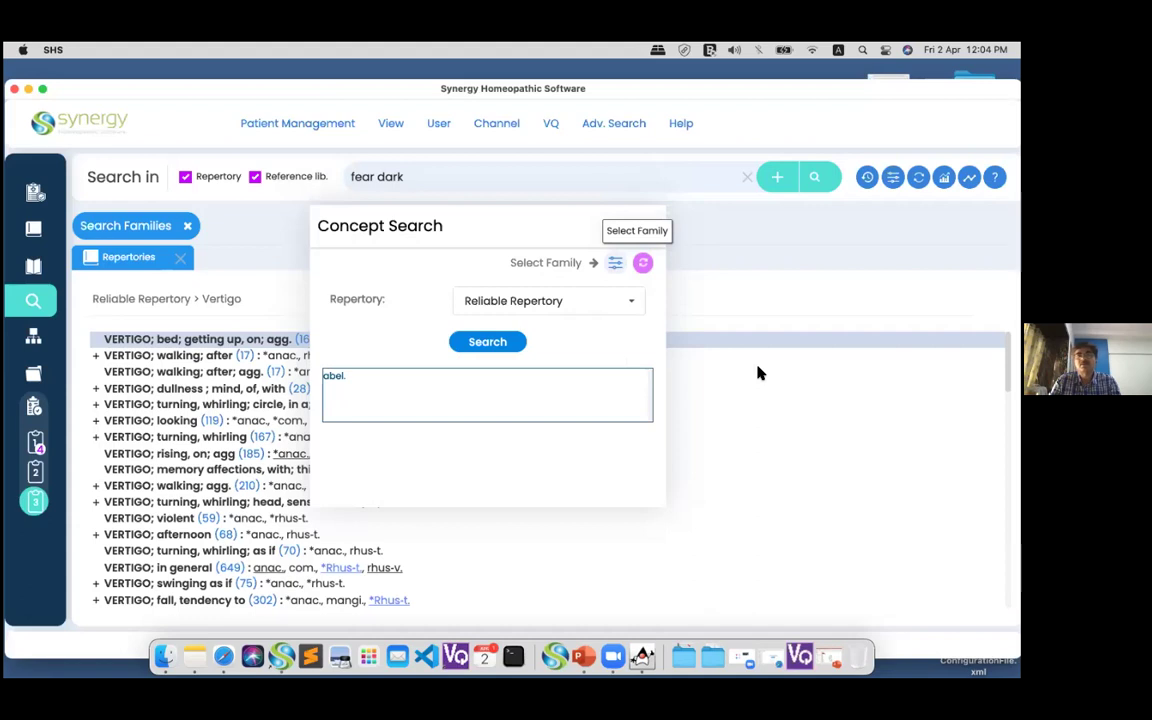
click(505, 342)
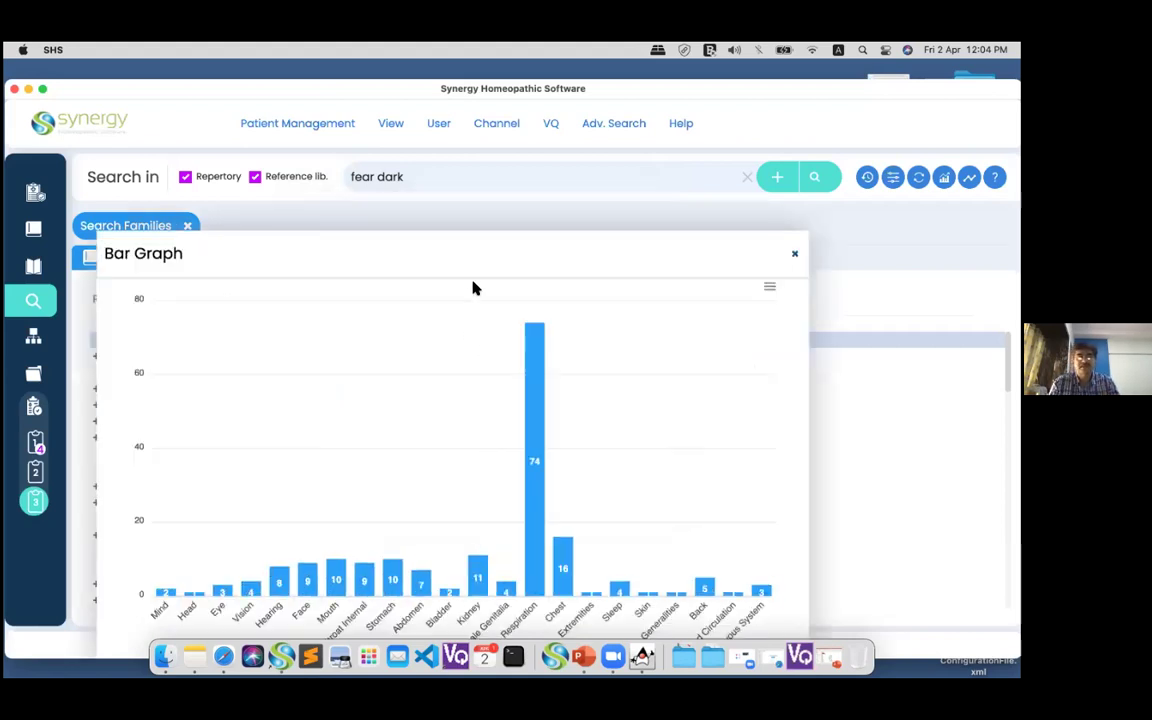
drag(481, 260, 517, 213)
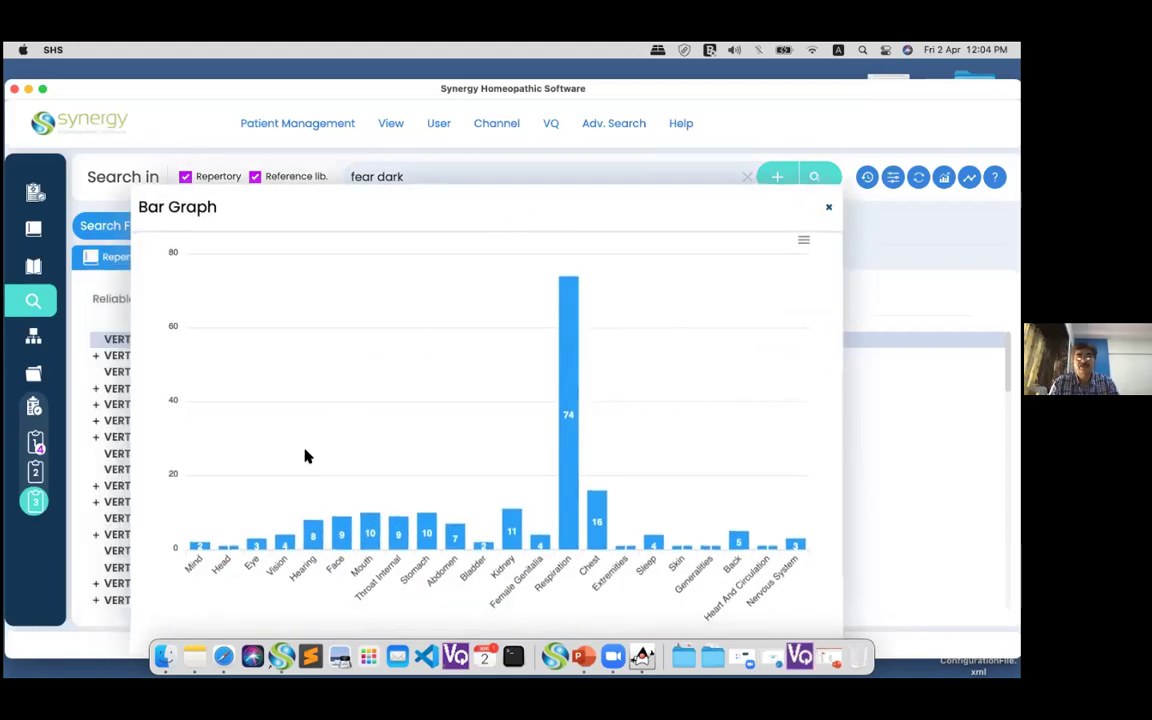
click(829, 211)
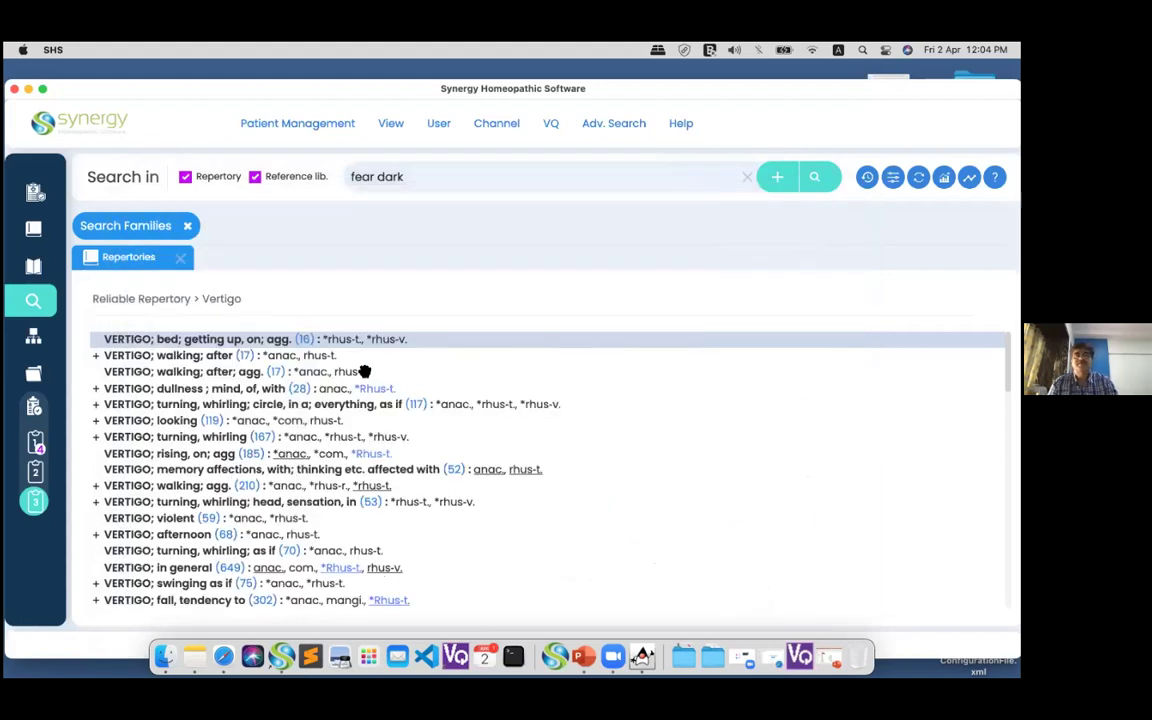
- Browse the remedy list in the Reference library and open Absinthium [absin.]
click(35, 268)
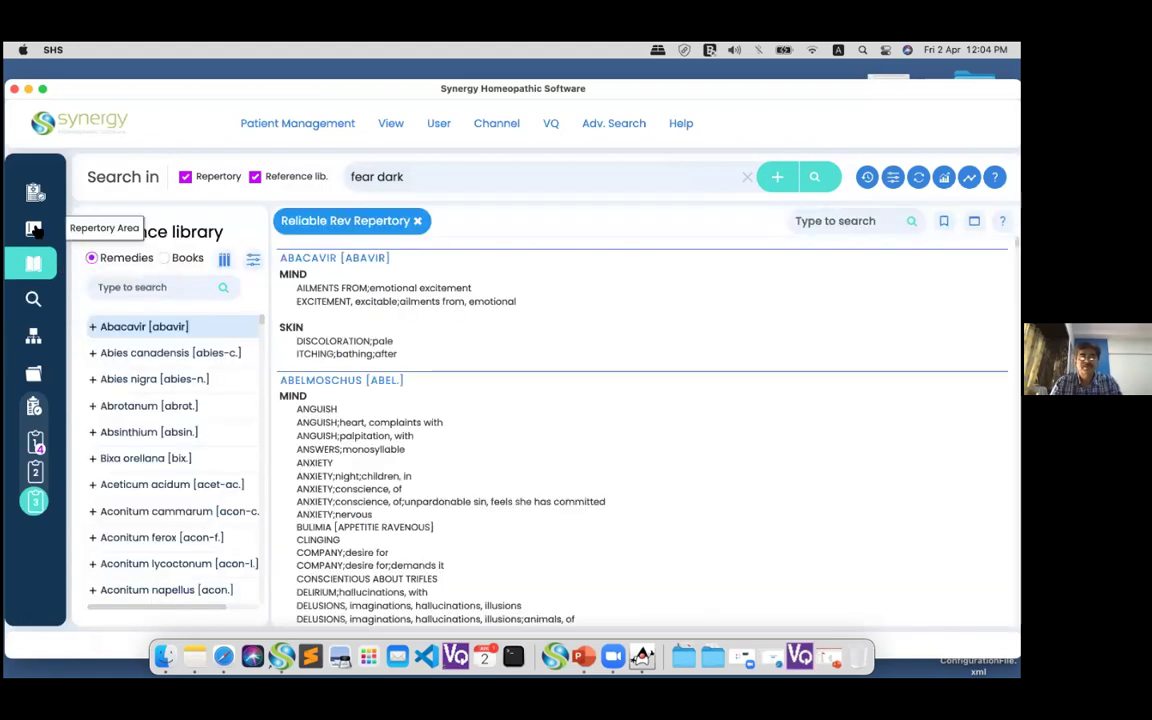
click(35, 230)
click(33, 264)
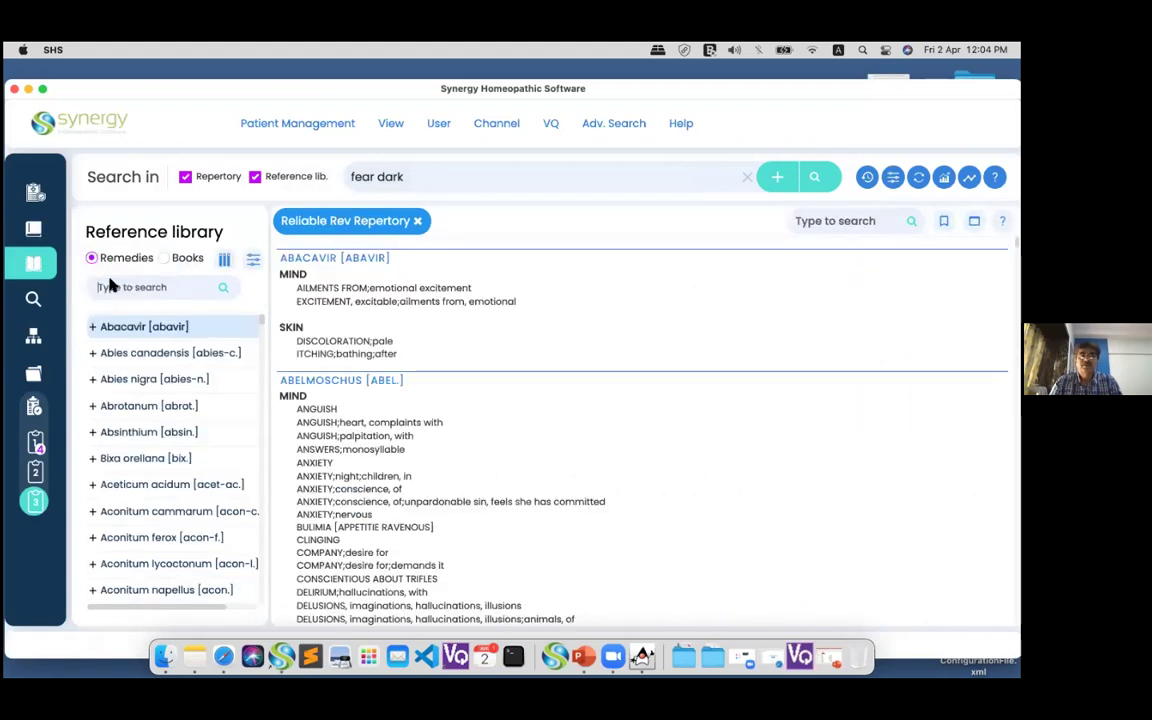
scroll(262, 328, down, 3)
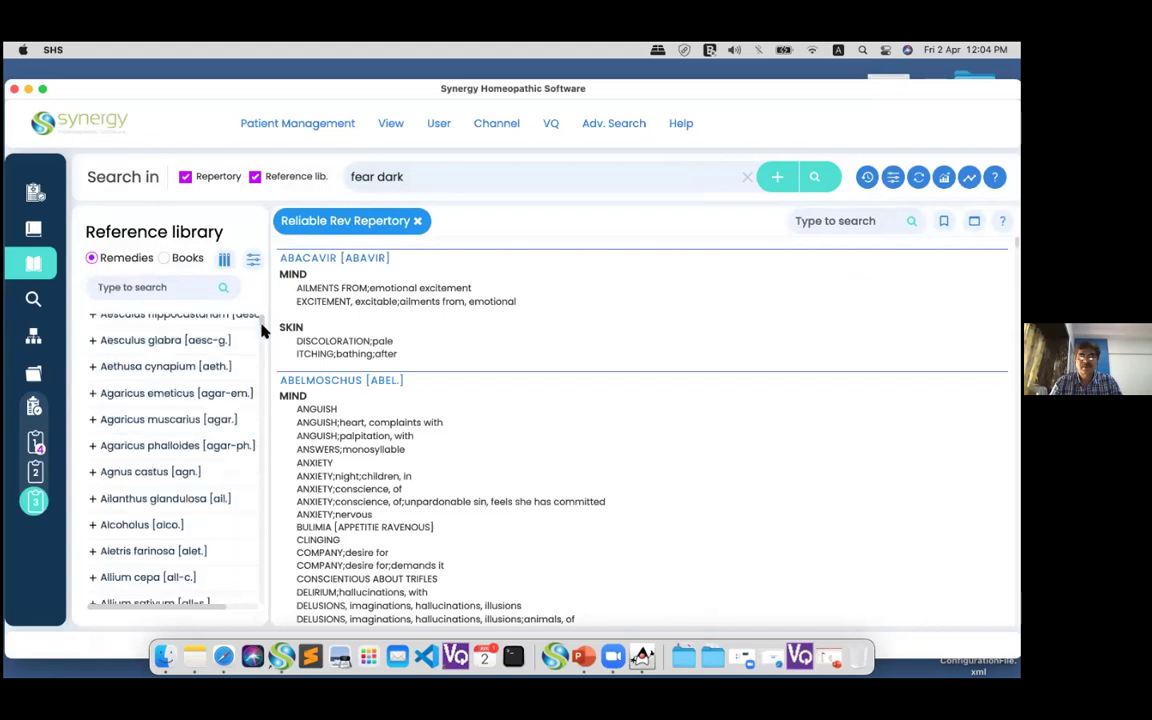
scroll(260, 332, down, 10)
scroll(260, 330, up, 12)
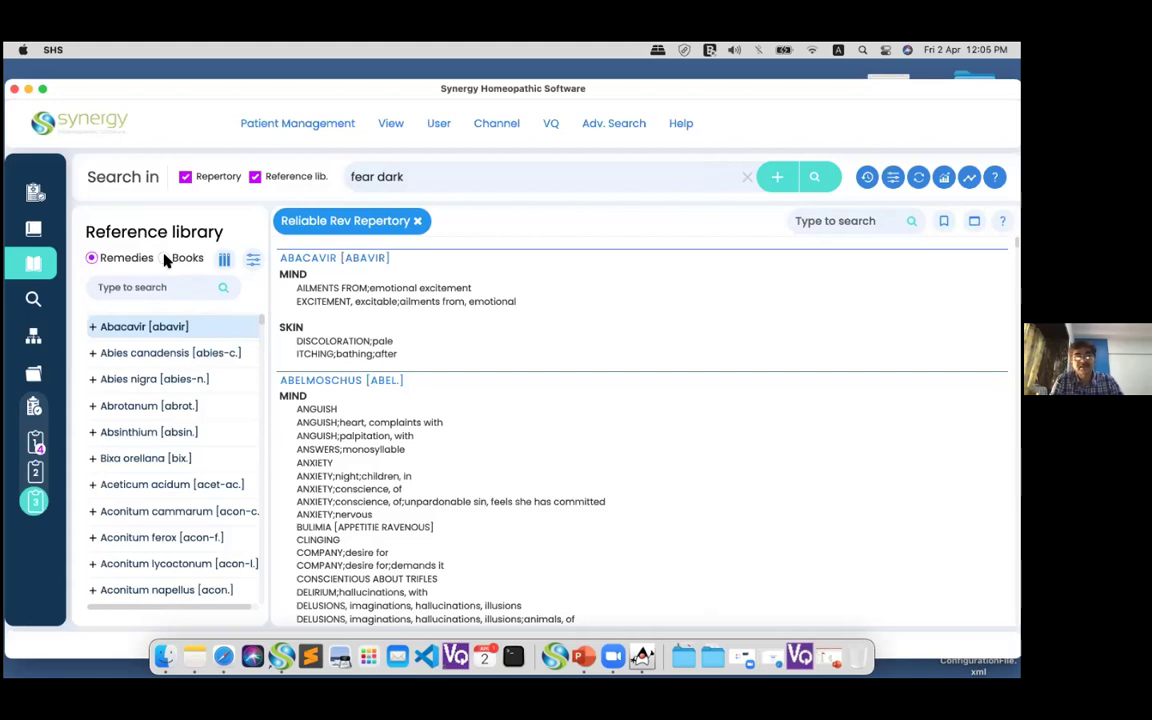
drag(259, 326, 262, 412)
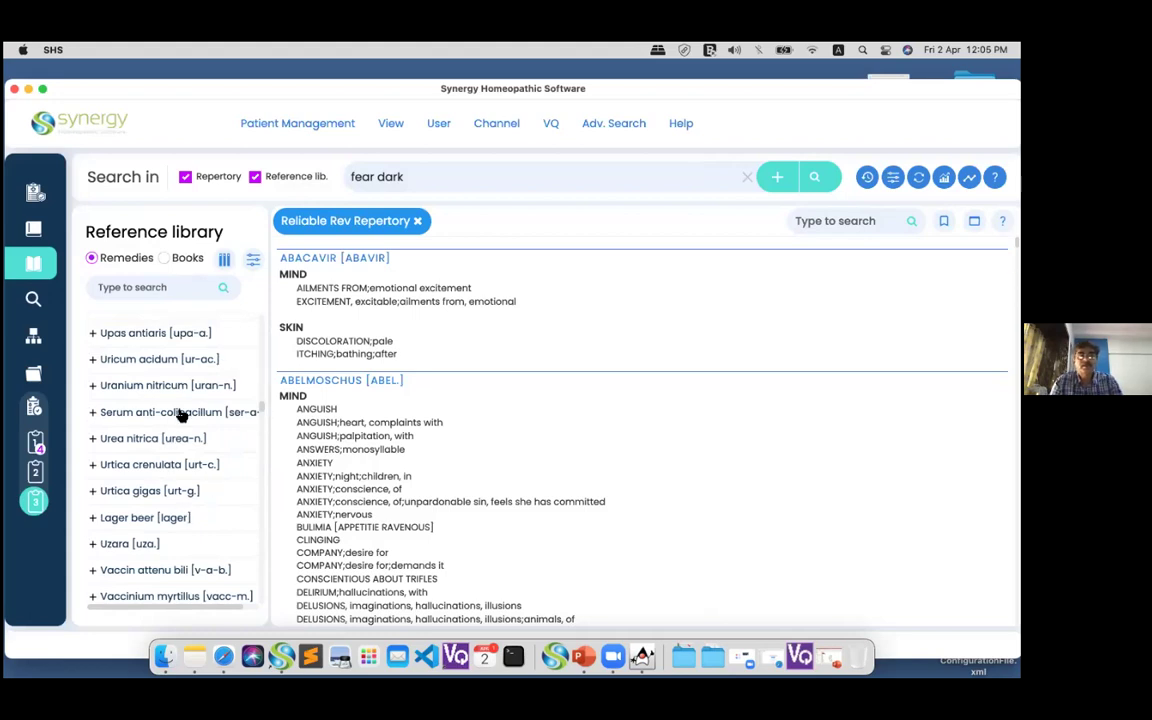
scroll(231, 320, up, 10)
scroll(265, 341, up, 15)
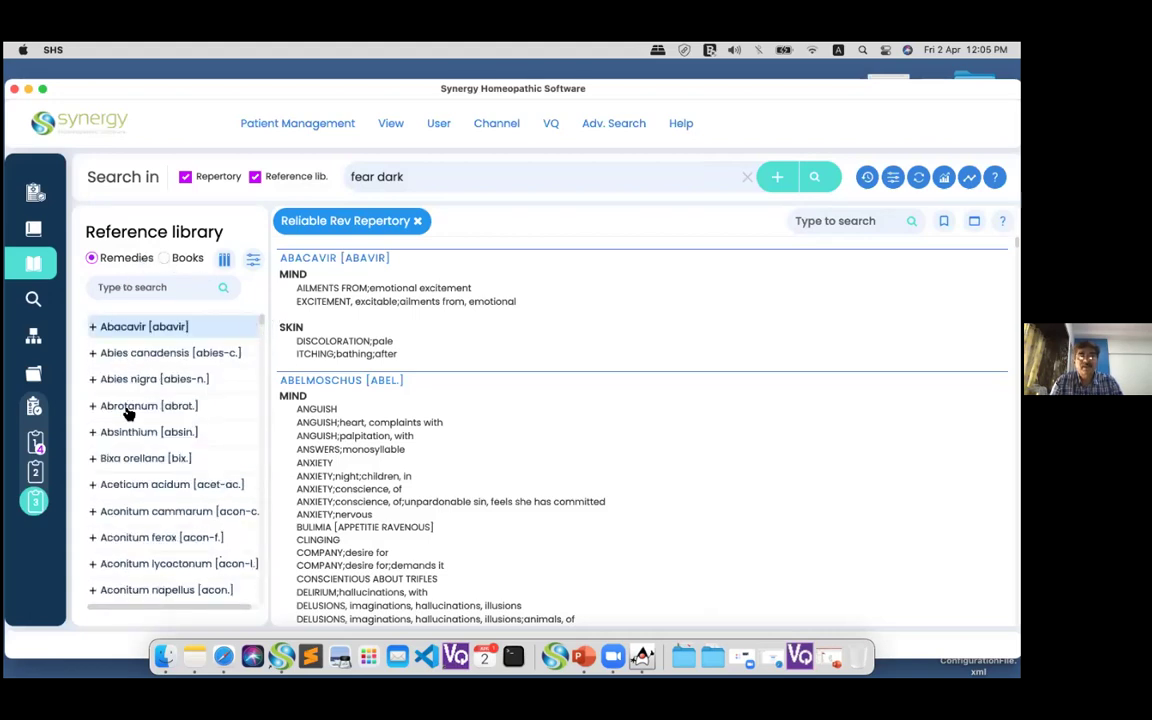
click(92, 432)
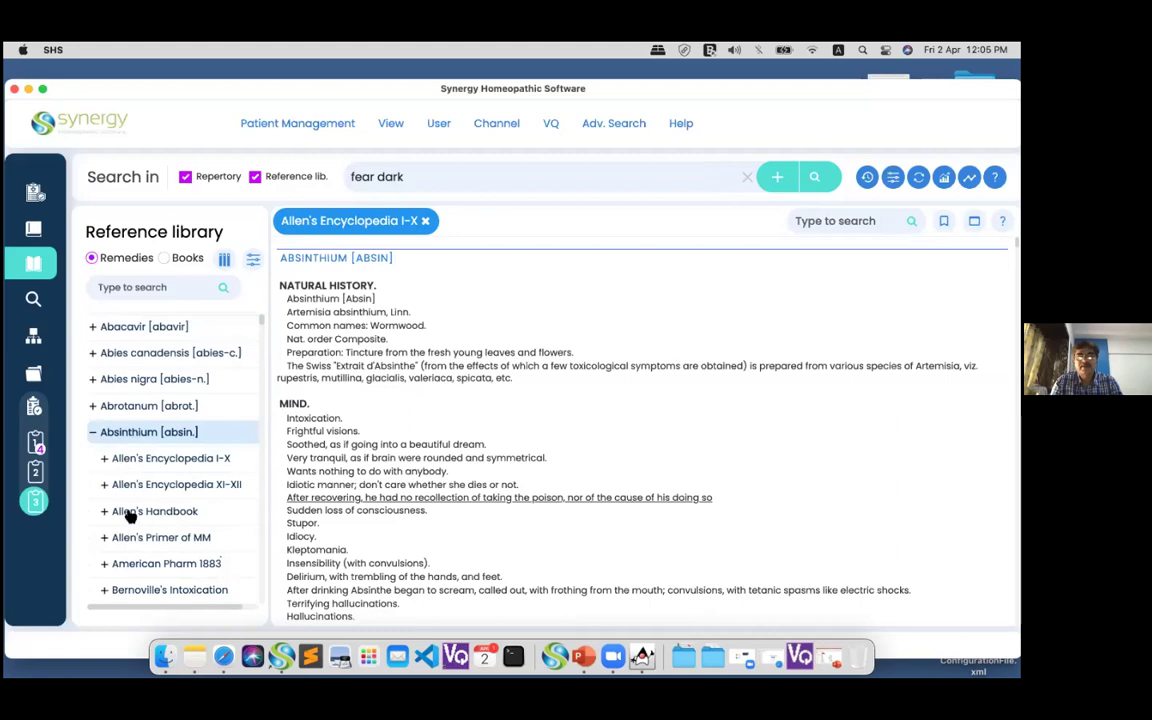
- List the Reference library by books and look through the available book categories
click(164, 259)
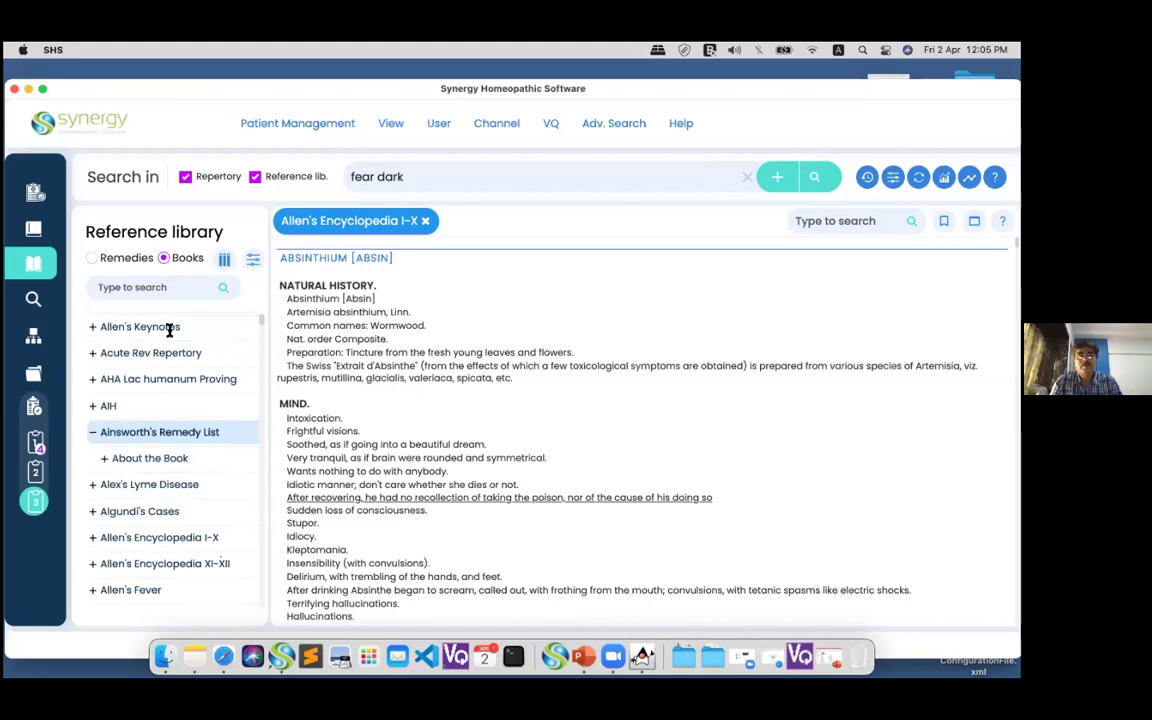
click(224, 264)
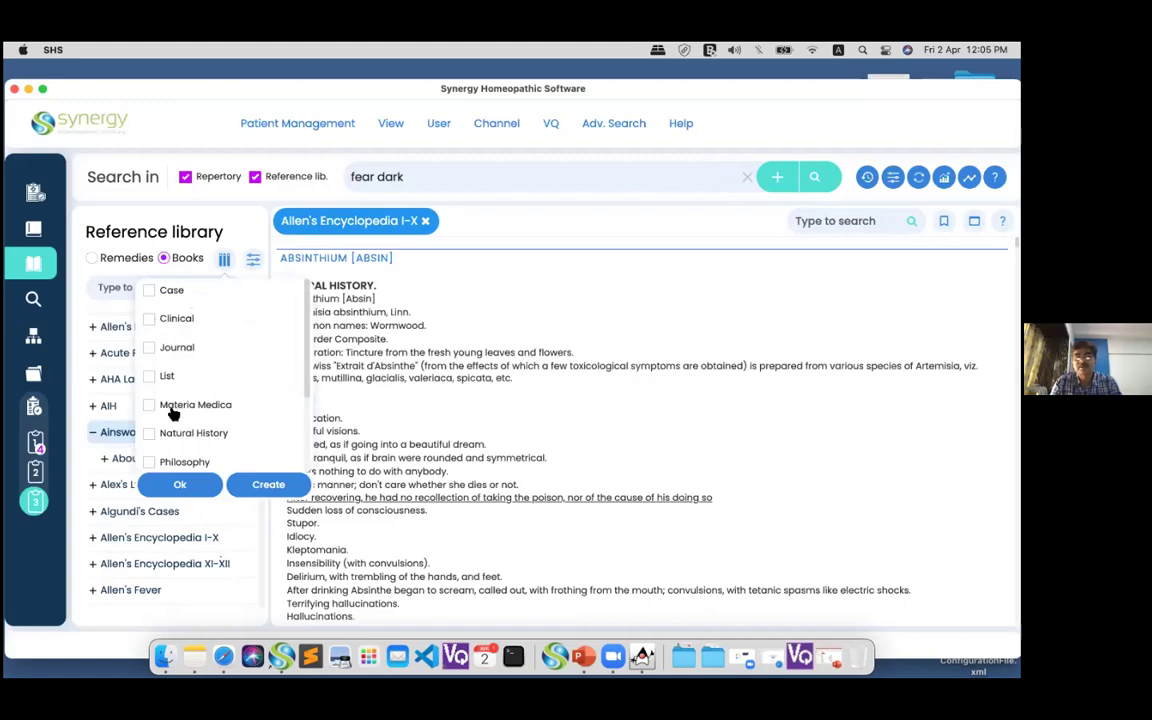
scroll(171, 412, down, 4)
scroll(181, 412, down, 1)
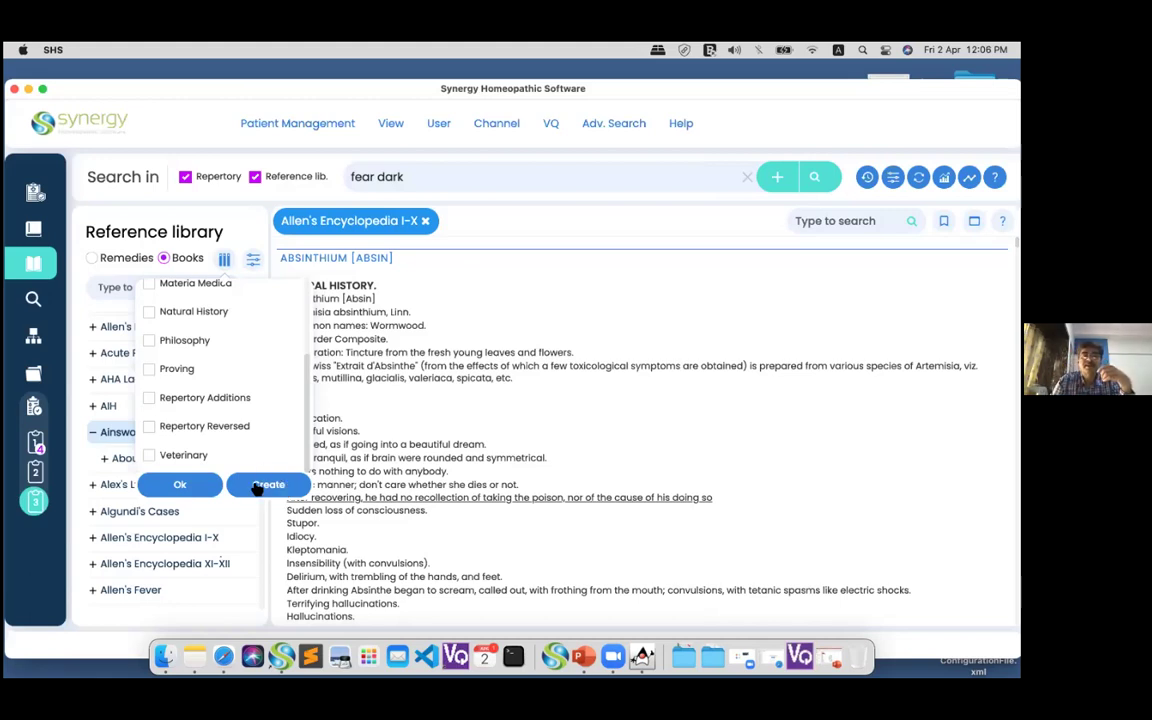
click(398, 287)
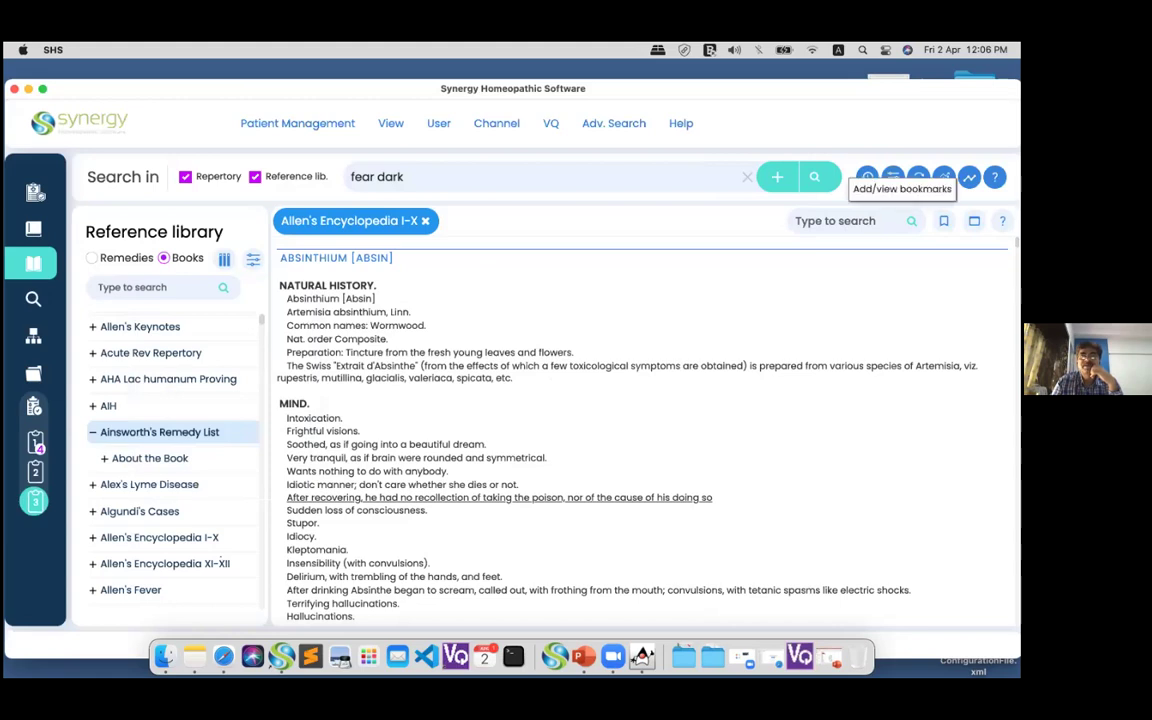
- Examine the bookmark options and the translation languages offered for the Preparation line of the Absinthium text
click(943, 221)
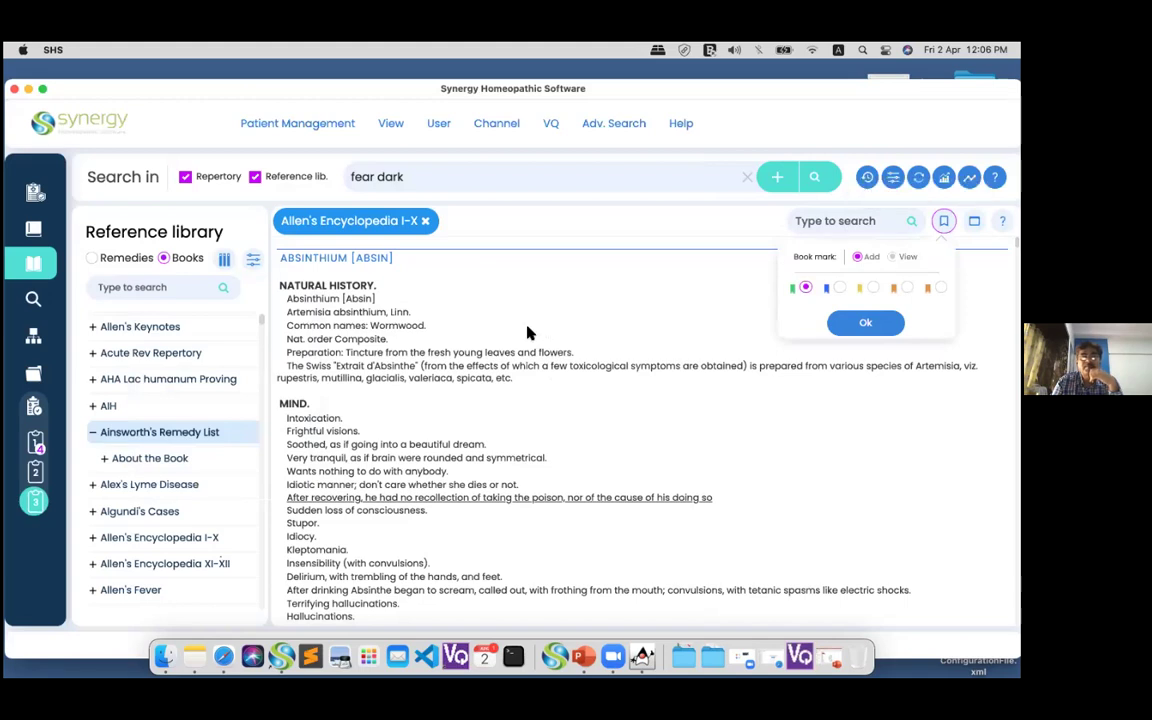
click(478, 300)
drag(345, 352, 571, 353)
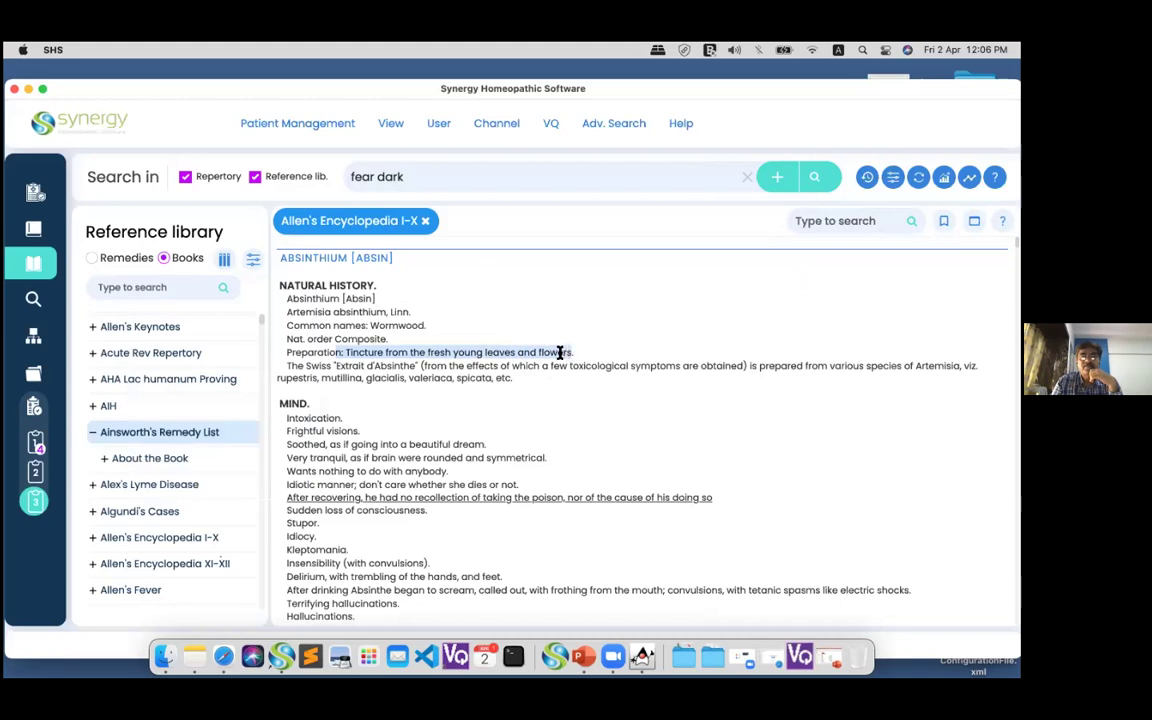
right_click(565, 353)
mouse_move(590, 395)
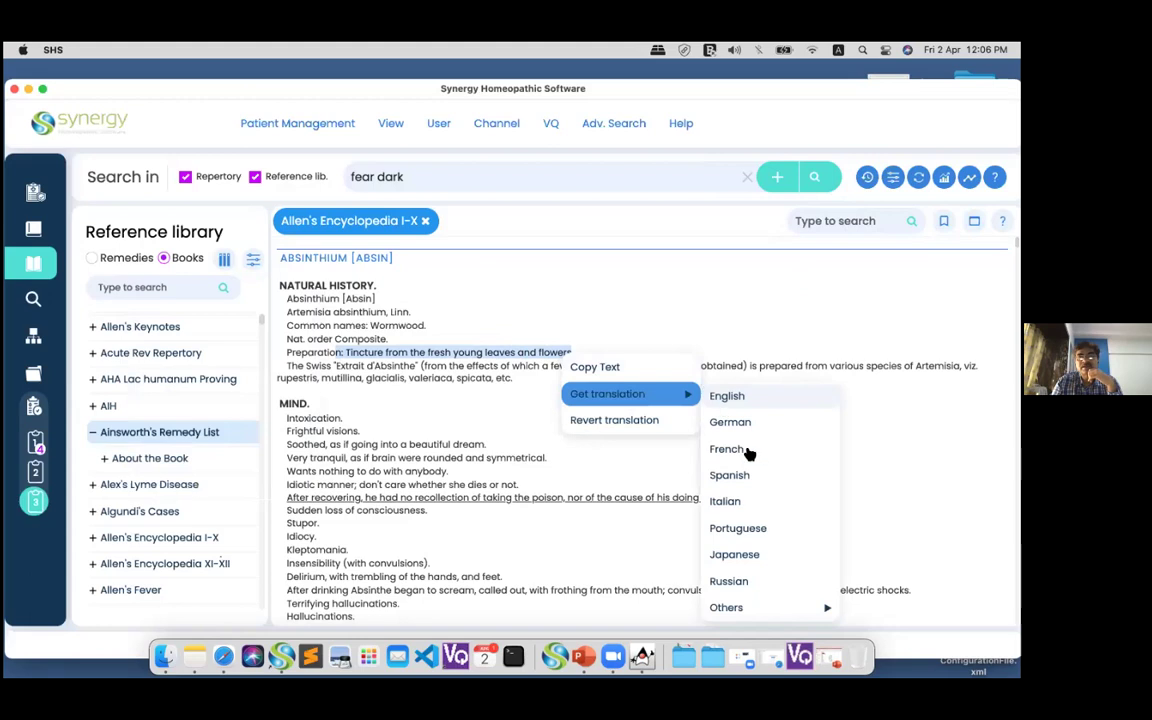
mouse_move(783, 619)
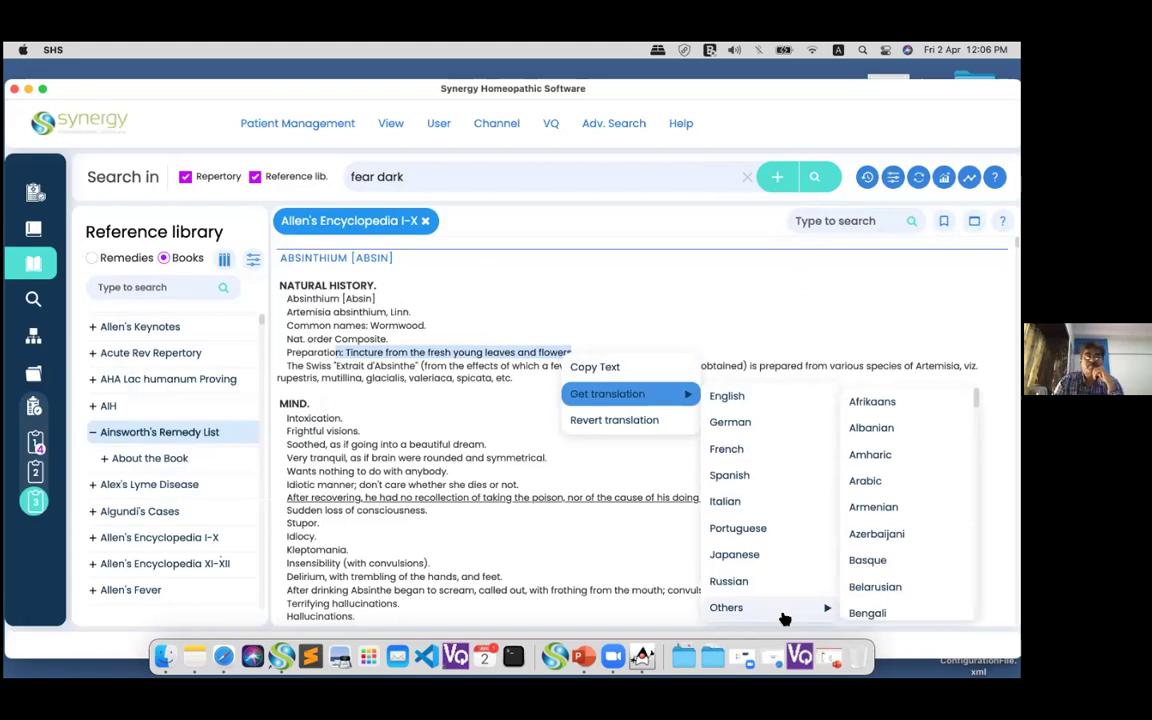
click(343, 353)
click(343, 353)
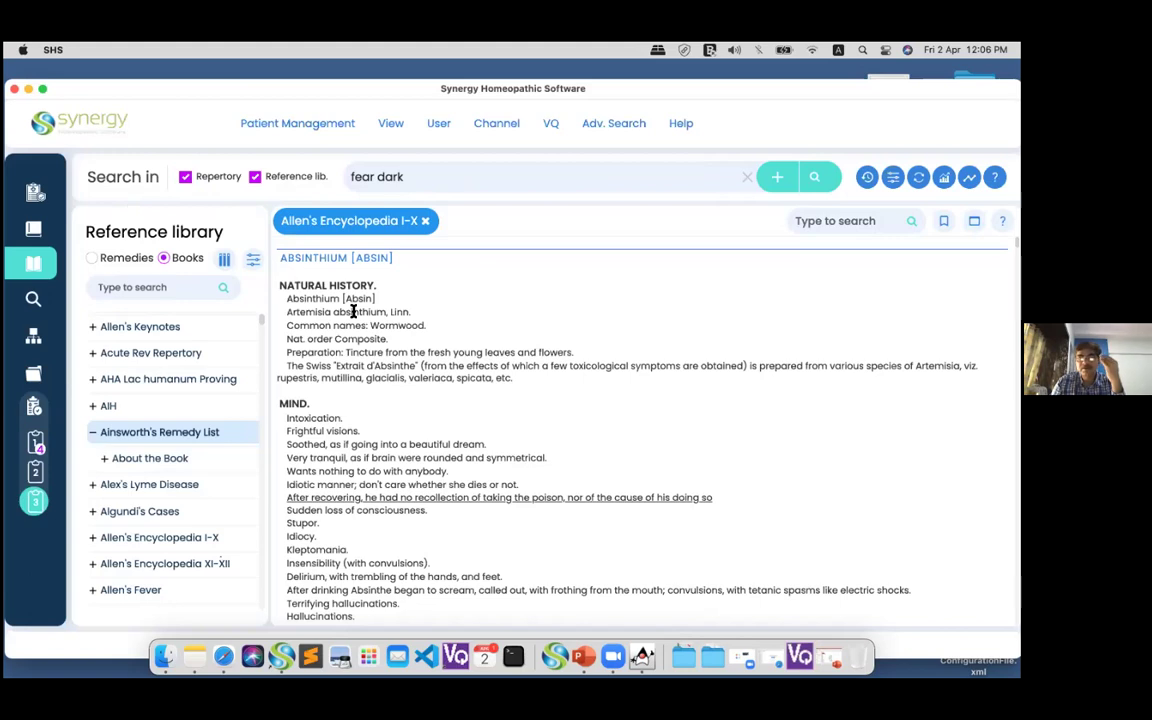
- Search the repertories and the reference library for "fear 4 dark" in place of the existing query
click(422, 176)
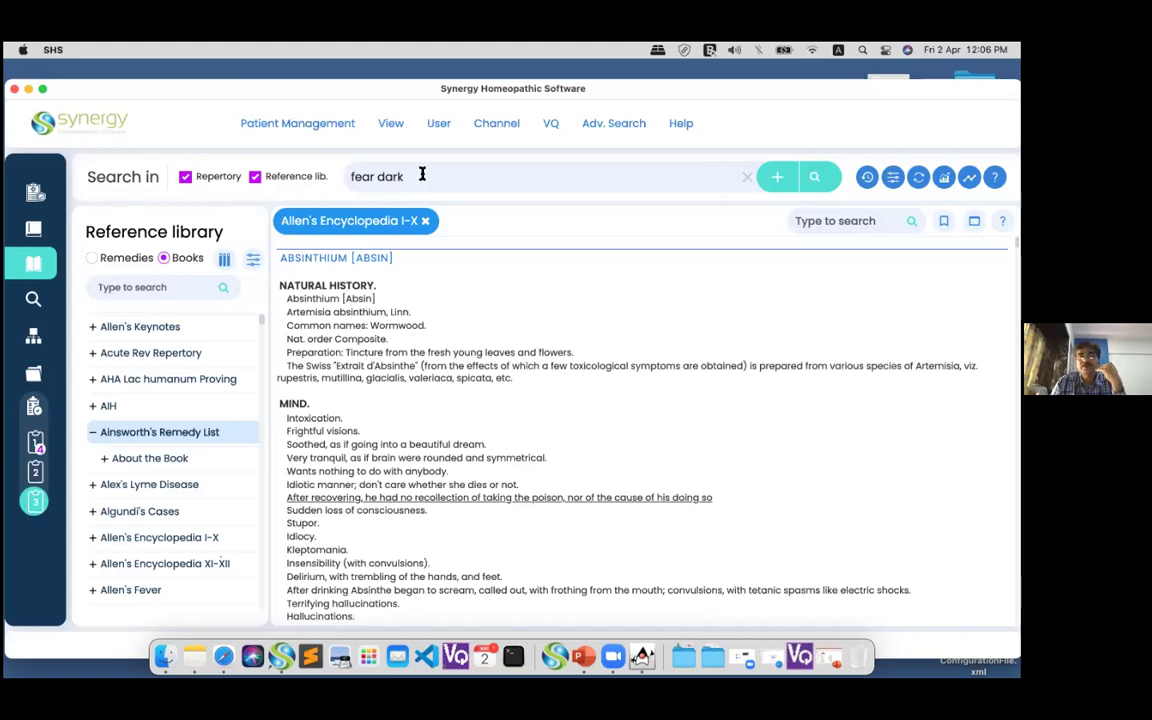
click(747, 177)
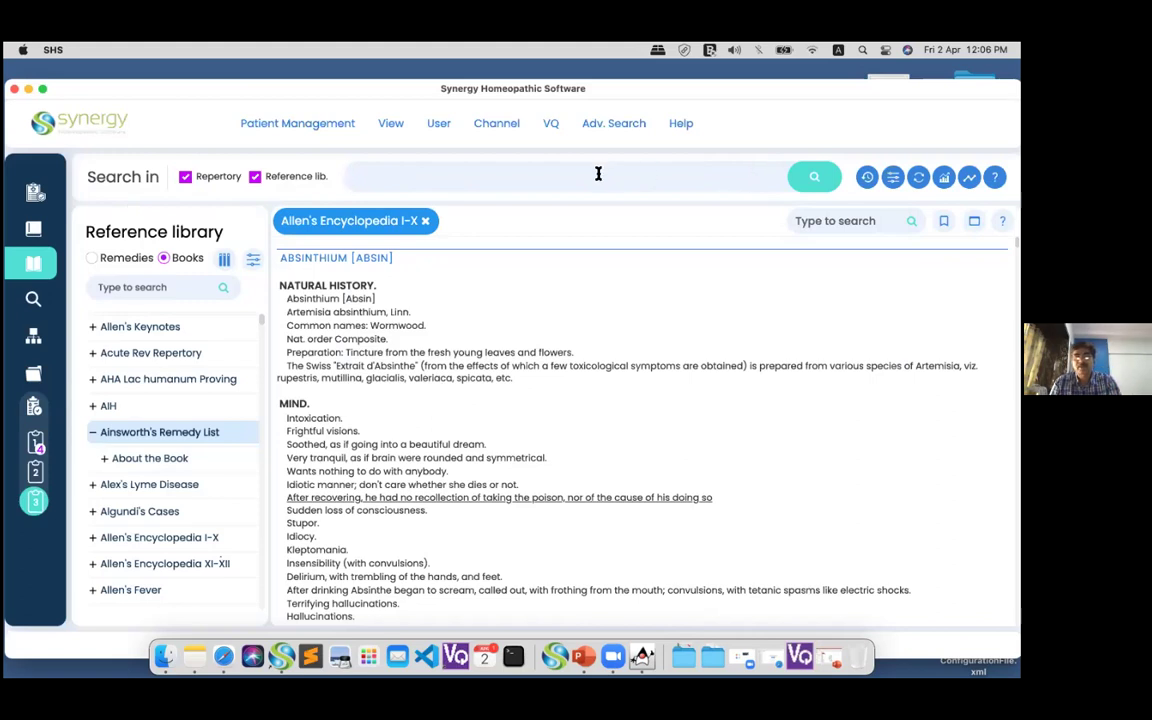
text(fear)
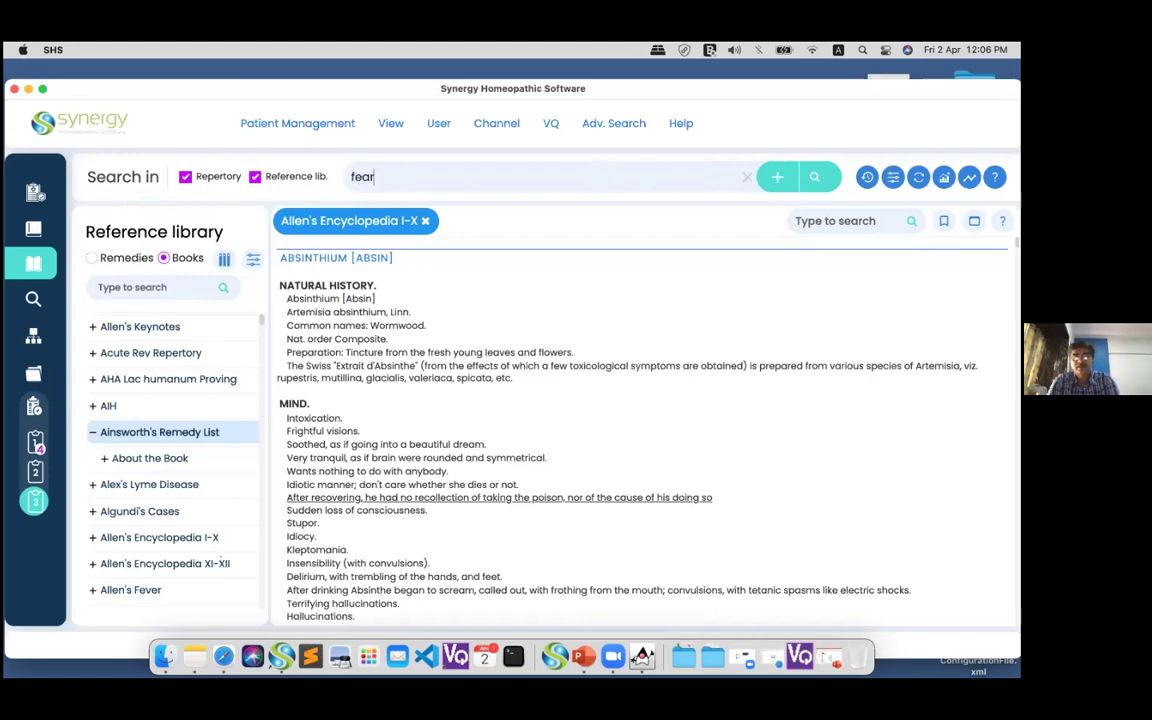
text( 4 dark)
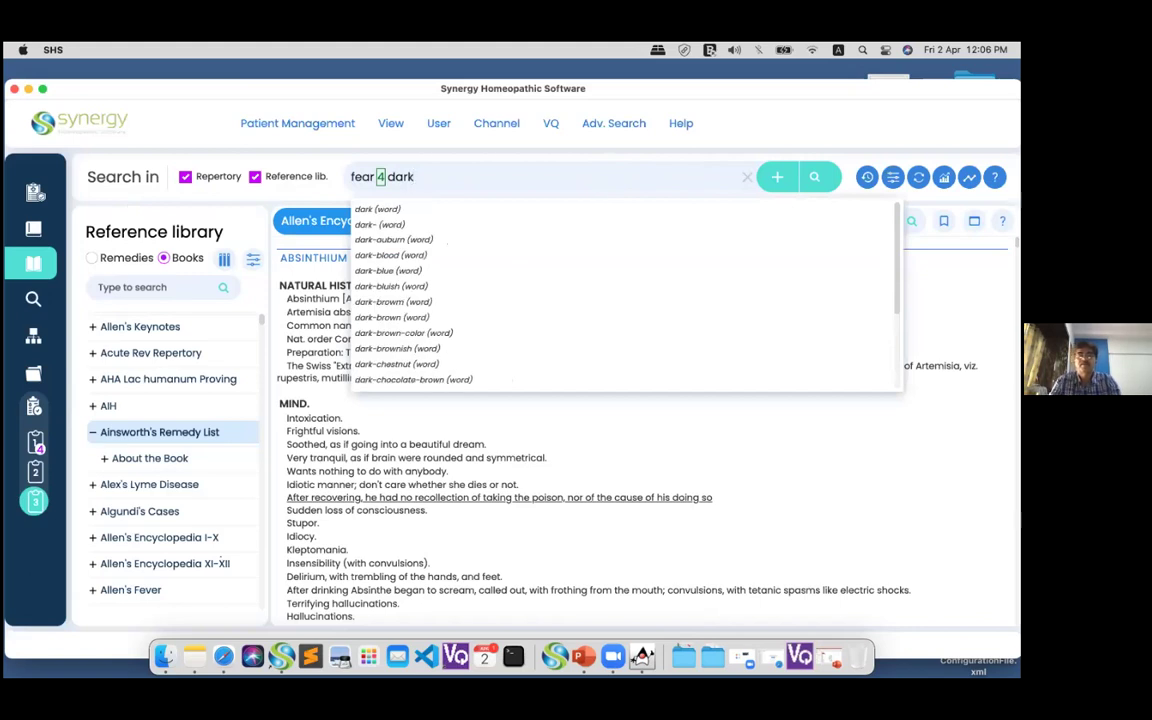
click(814, 177)
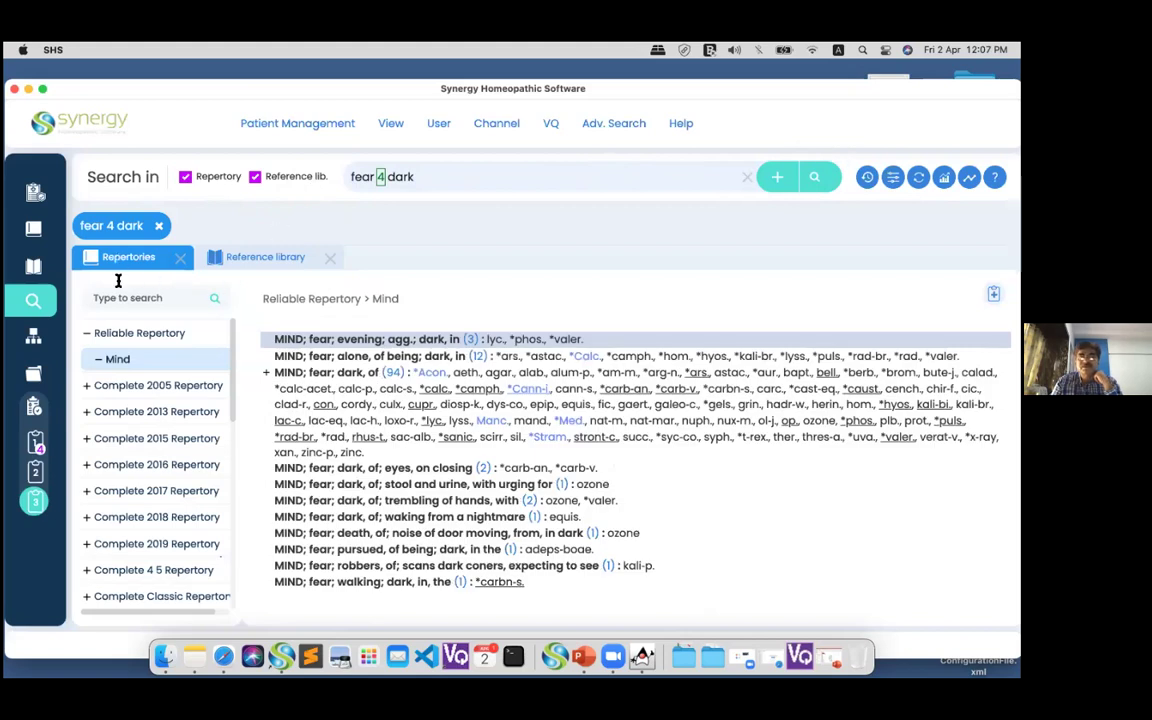
- Show the Reference library results and open the passage on fear of darkness in the Solanaceae differential diagnosis
click(260, 256)
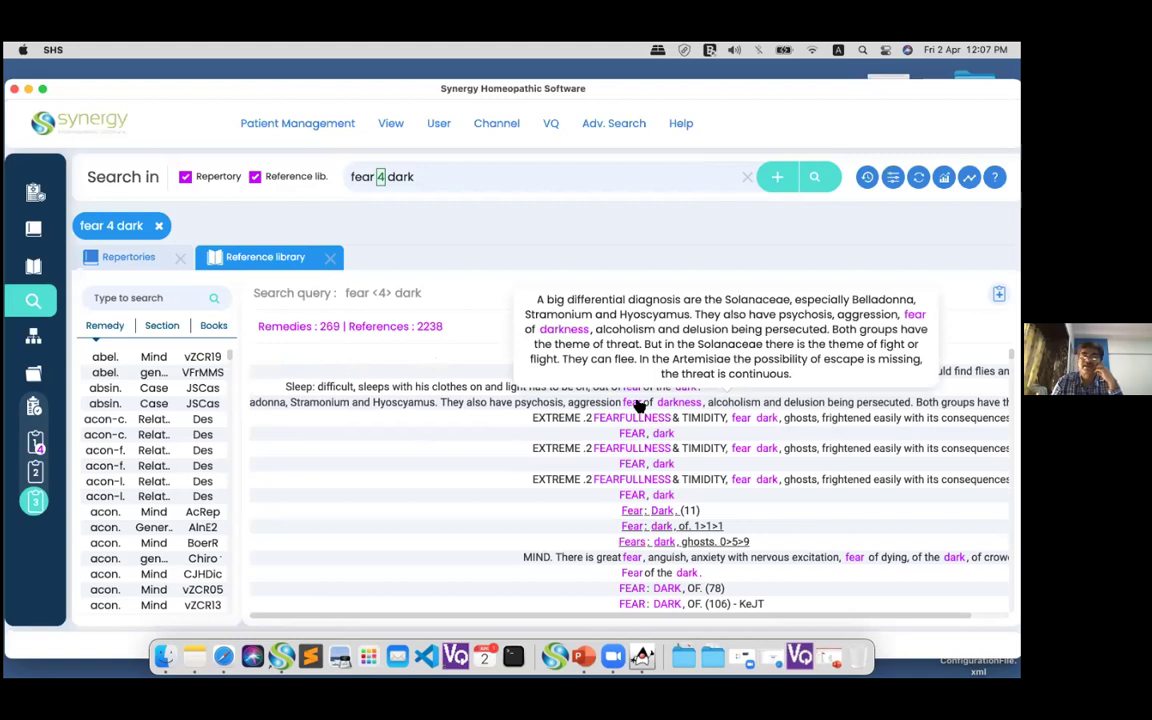
click(640, 405)
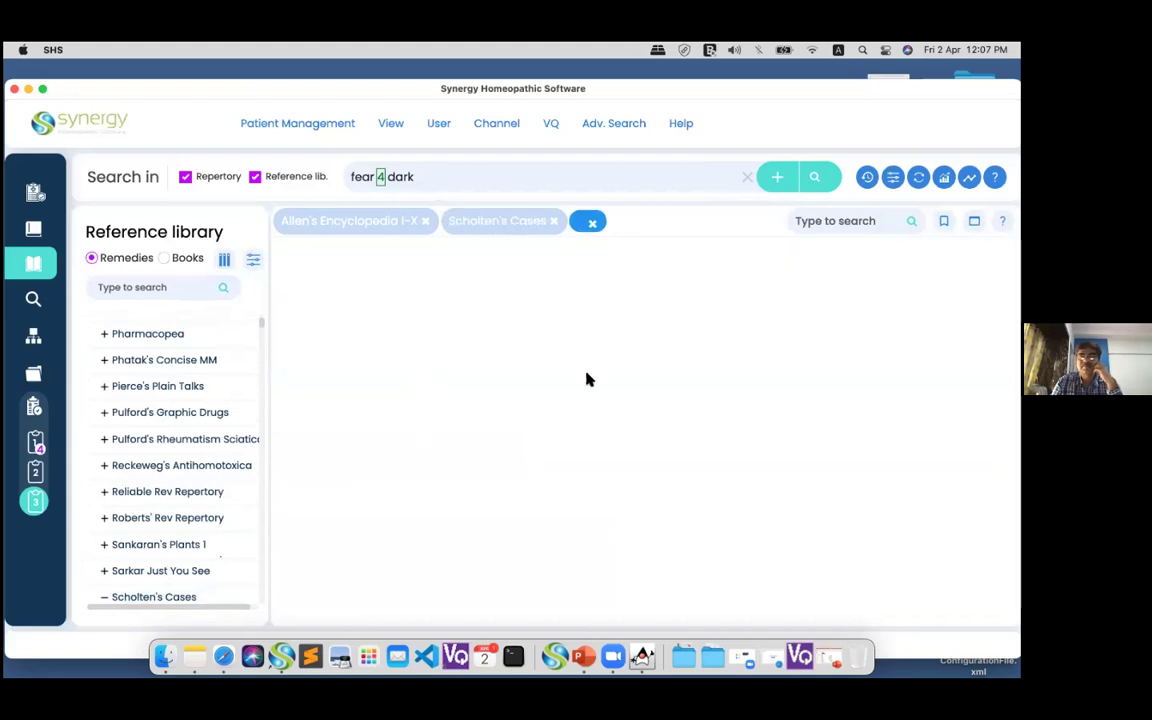
- Examine the search filters for Repertories and Reference Library, and the proximity operators available for combining search words
click(893, 177)
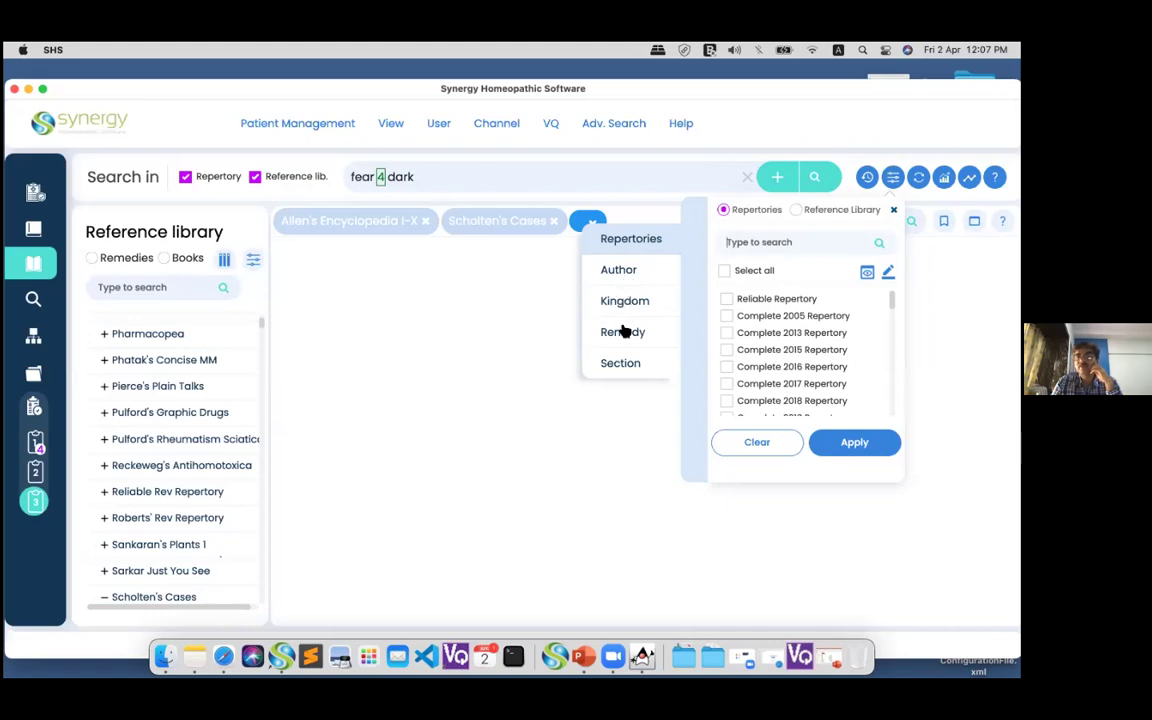
click(797, 211)
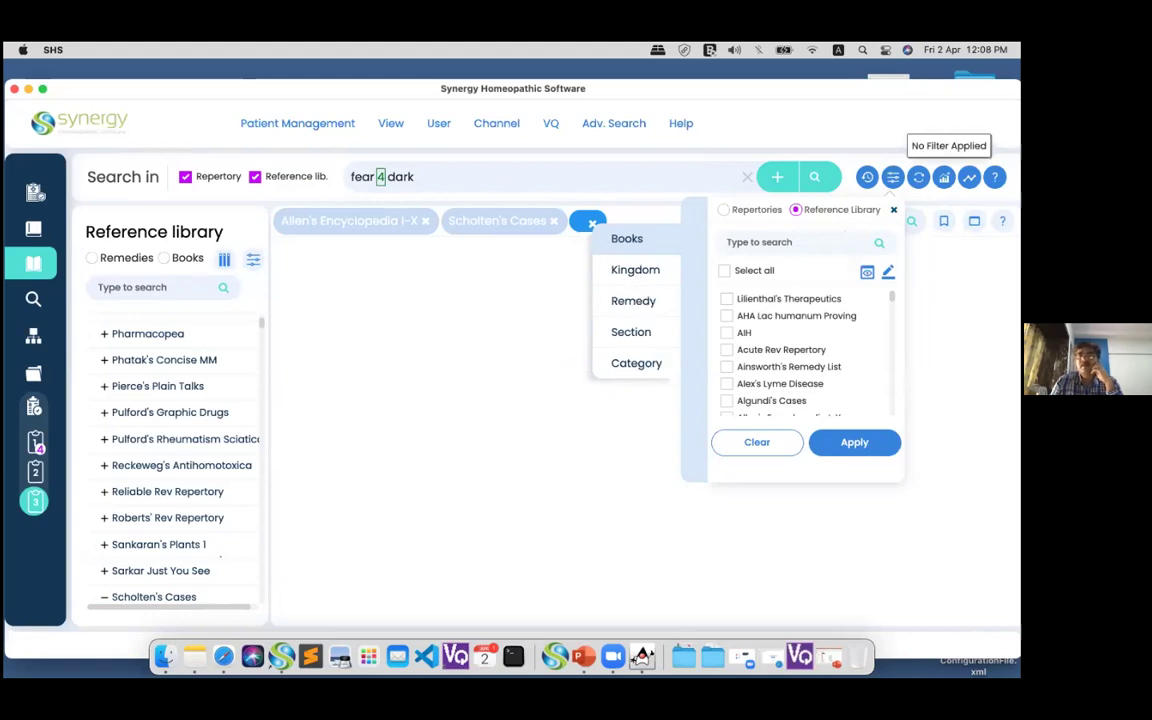
click(943, 177)
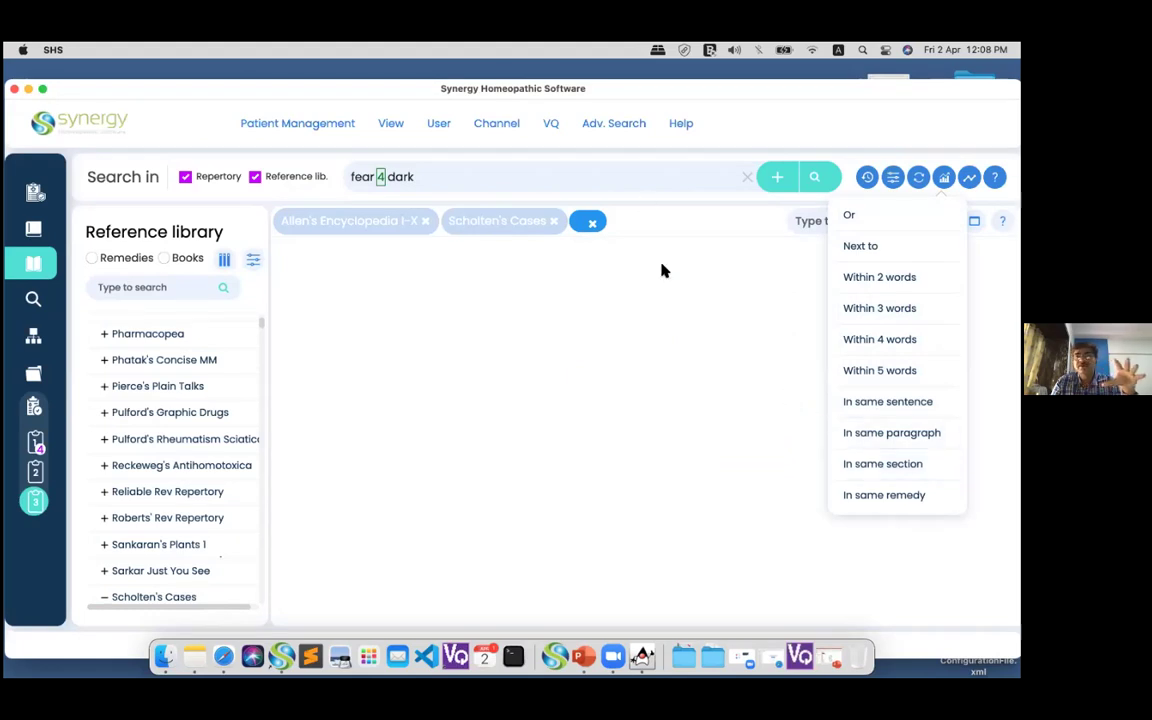
- Add the Reference library results for "fear 4 dark" to Clipboard 1 and check the clipboard's rubric analysis
click(33, 298)
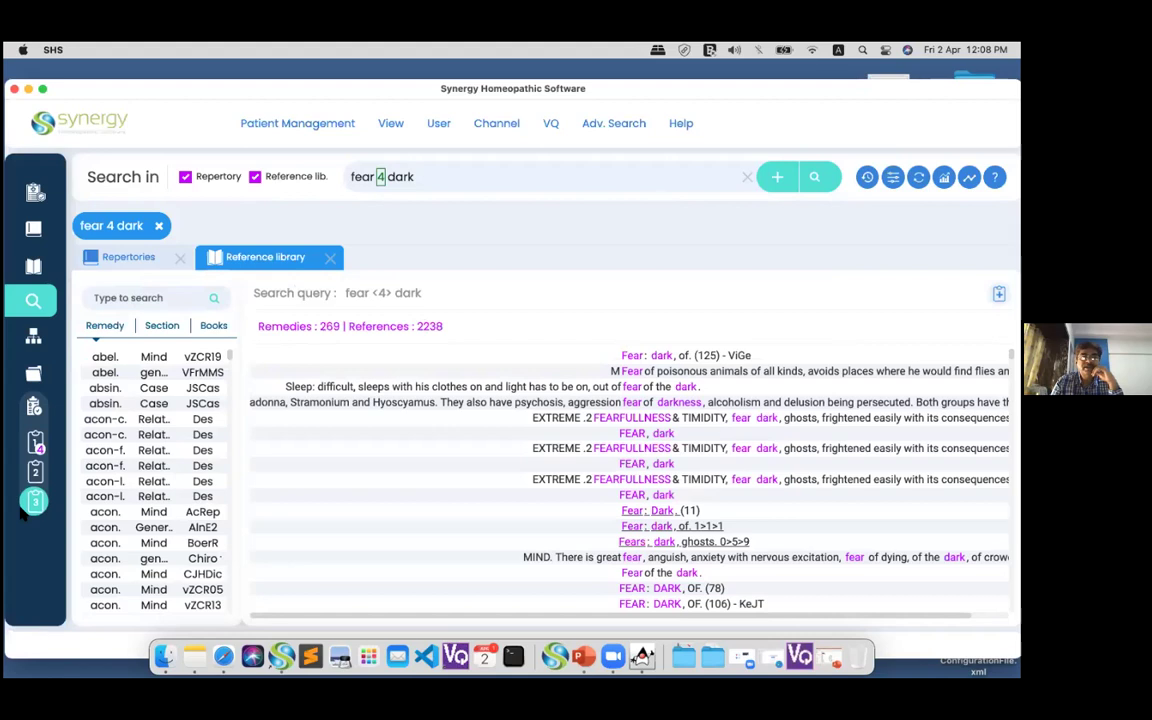
click(36, 447)
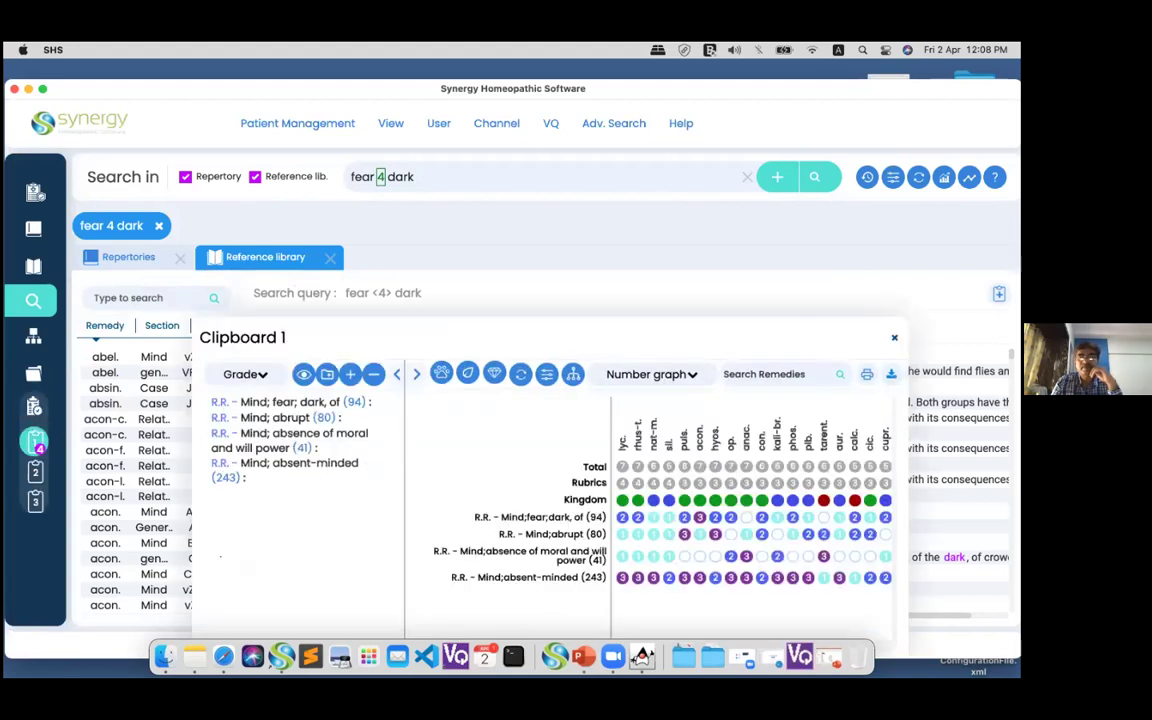
click(894, 337)
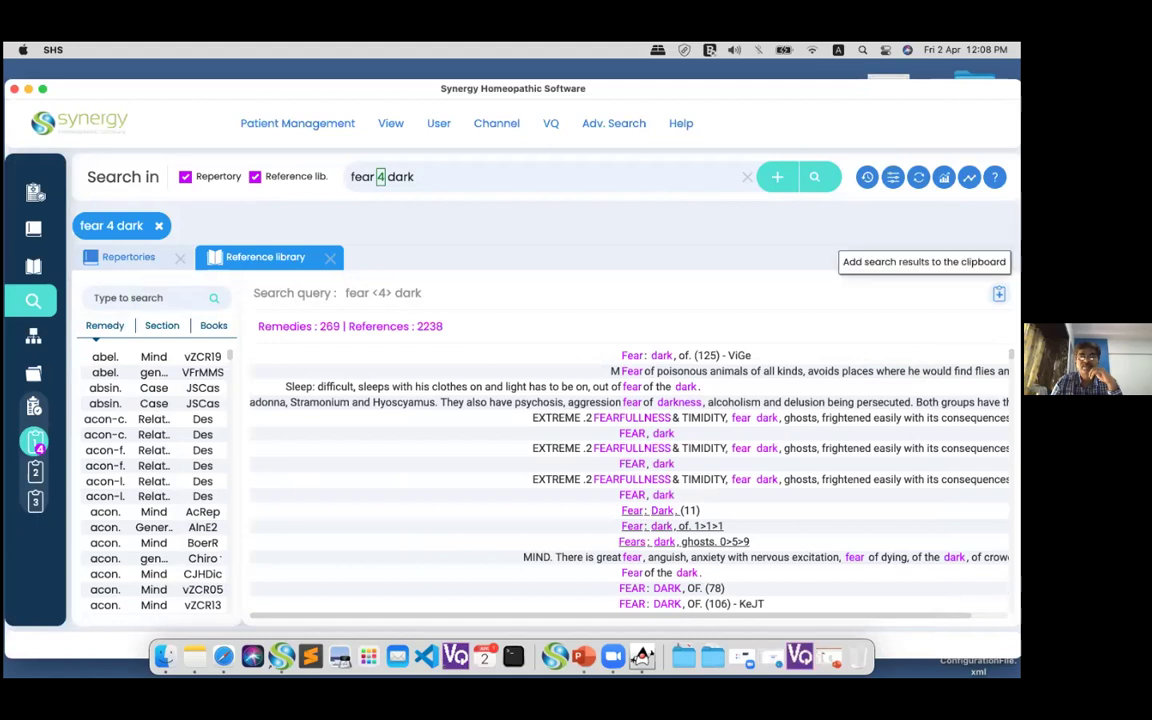
click(998, 293)
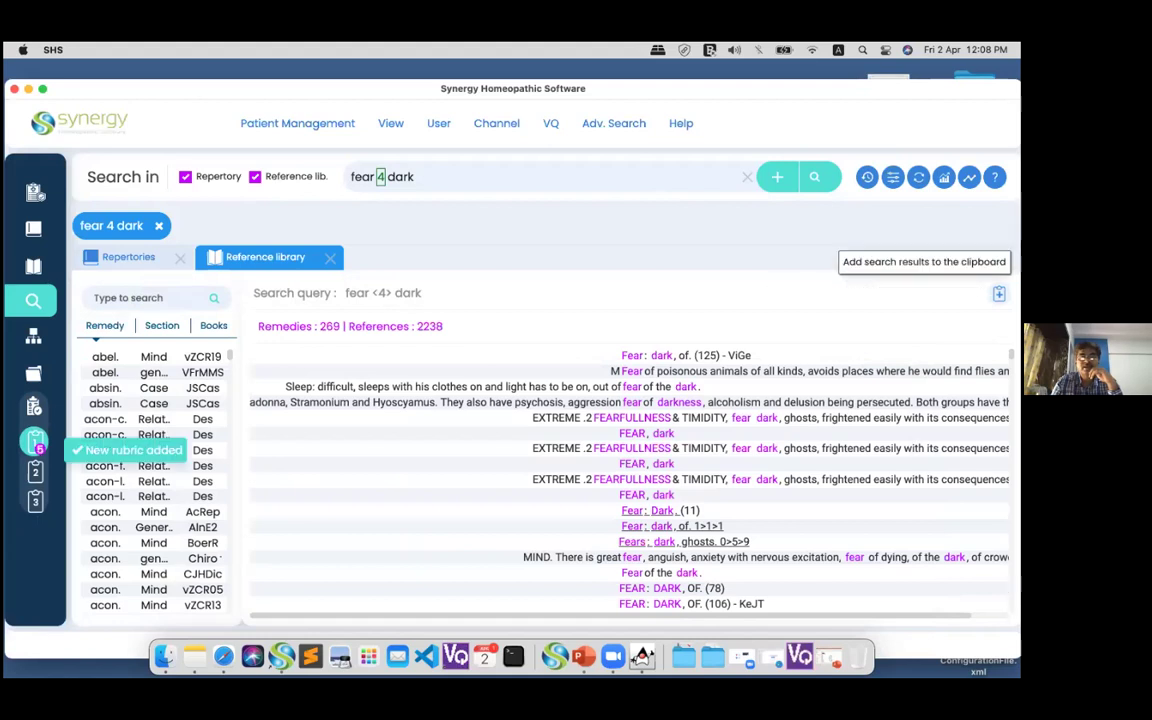
click(35, 442)
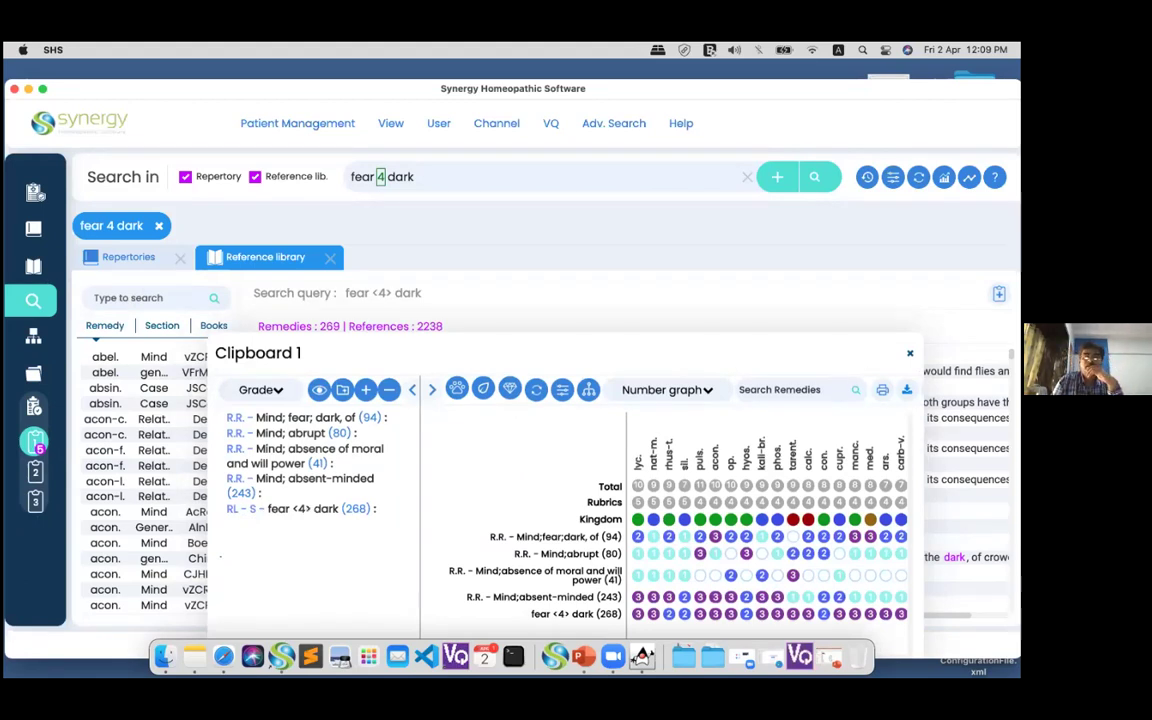
key(Escape)
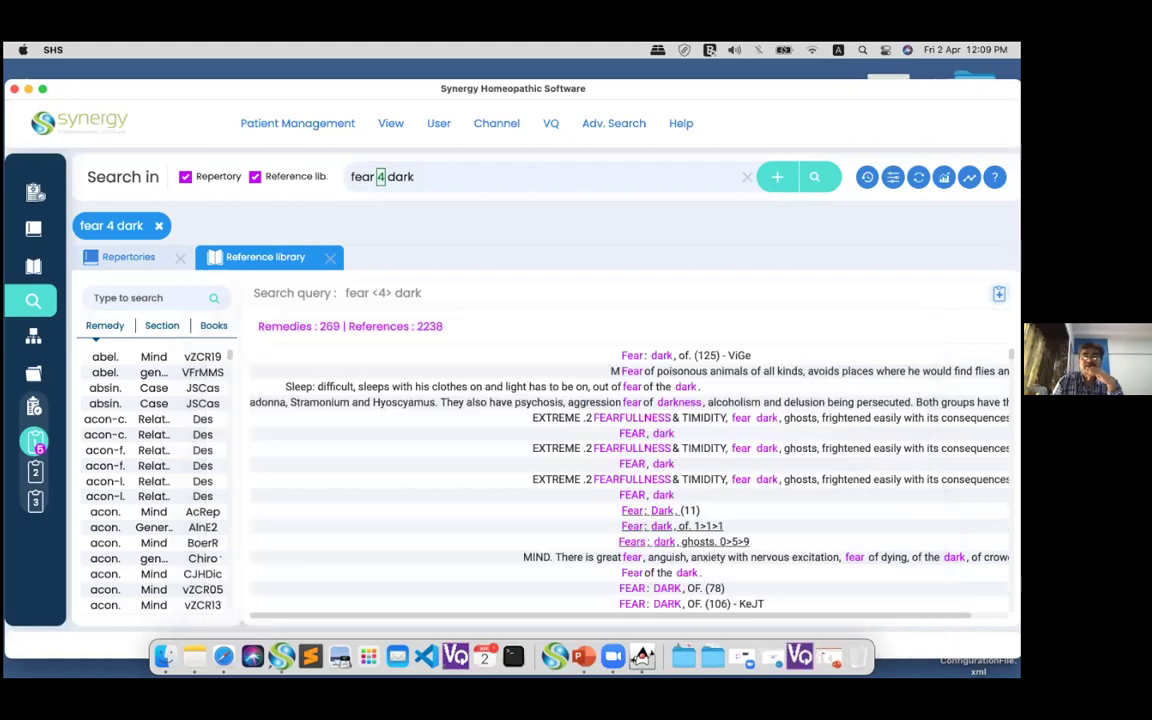
- Find the Sensation Repertory by filtering the repertories for "sen" and view the rubrics in its Sensation chapter
click(551, 128)
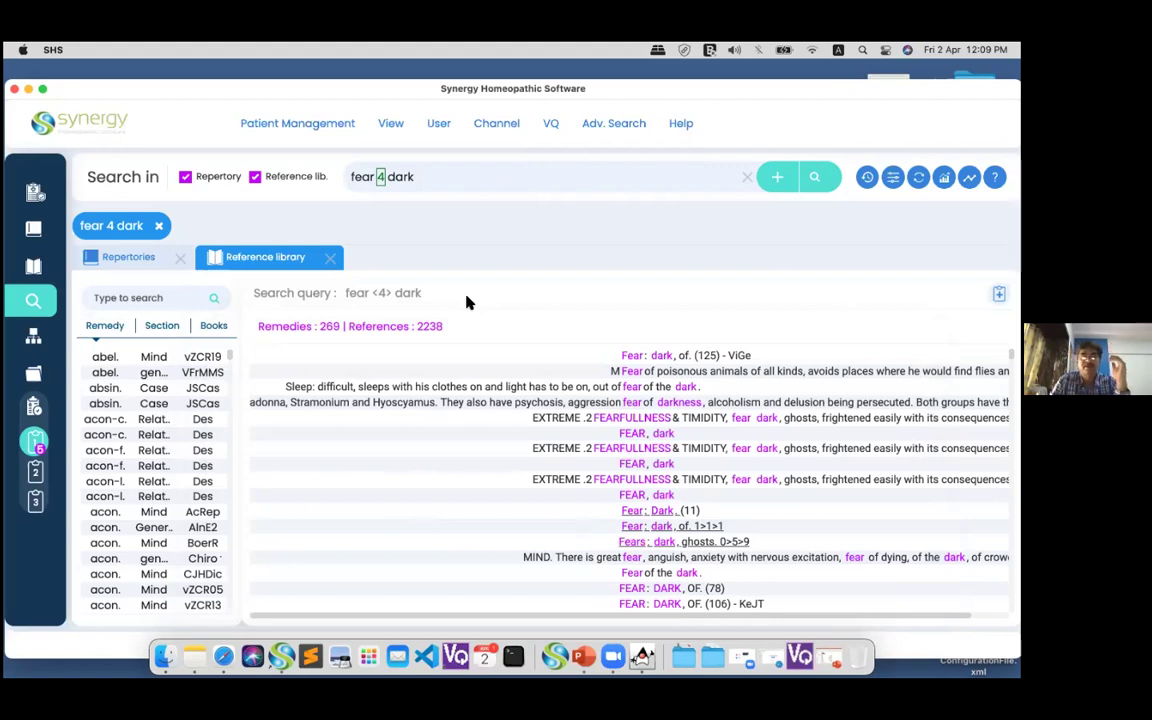
click(33, 229)
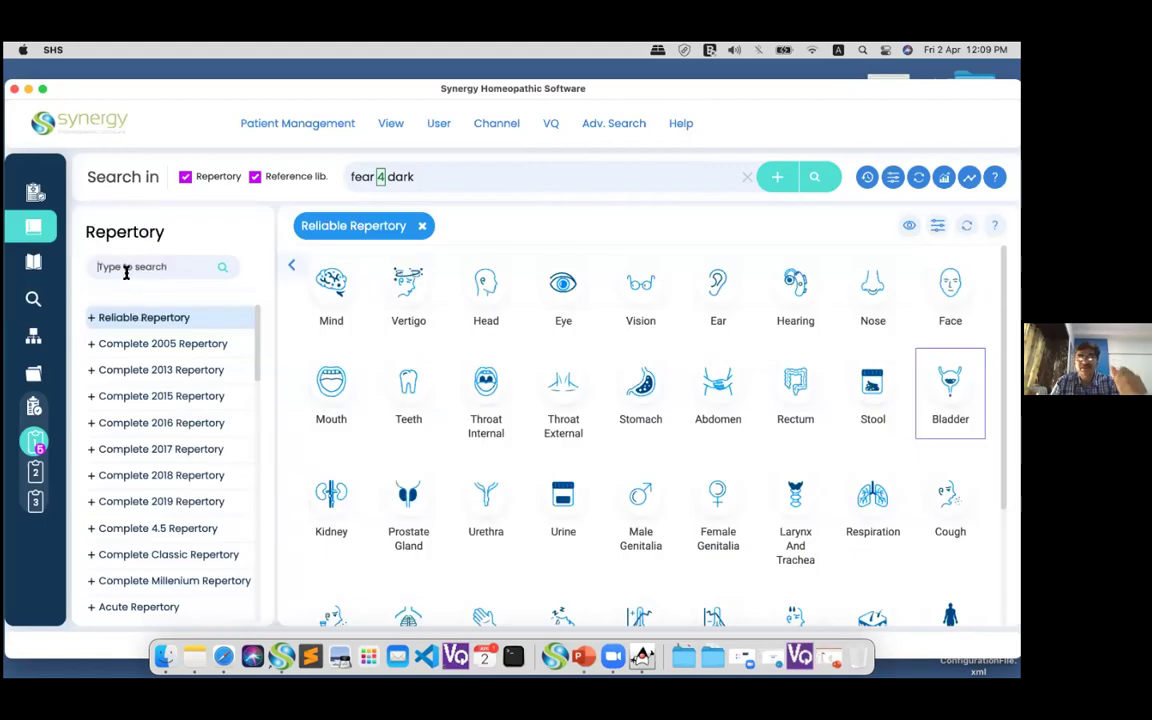
text(sen)
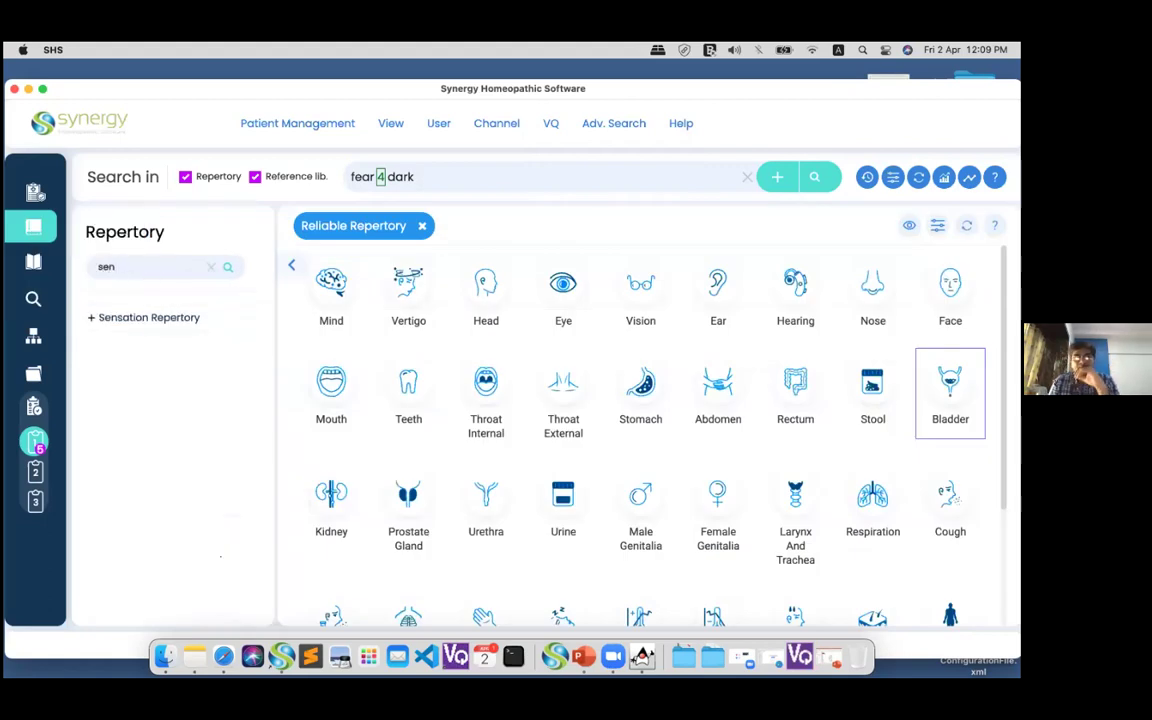
click(121, 320)
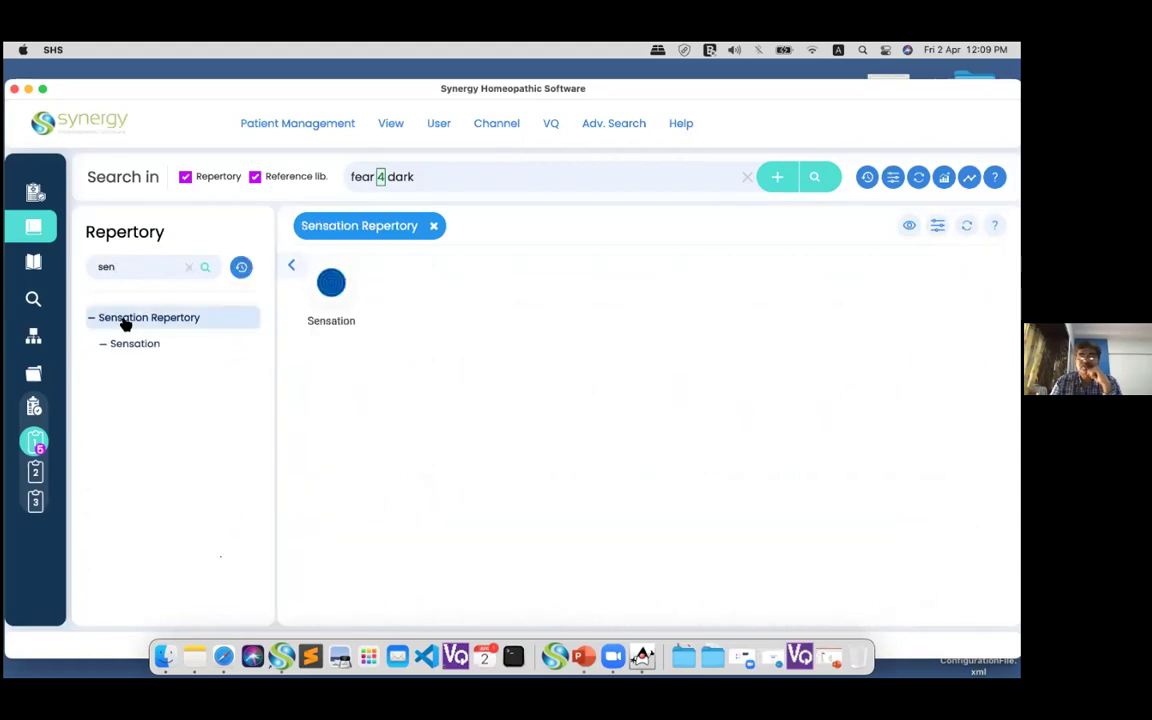
click(328, 285)
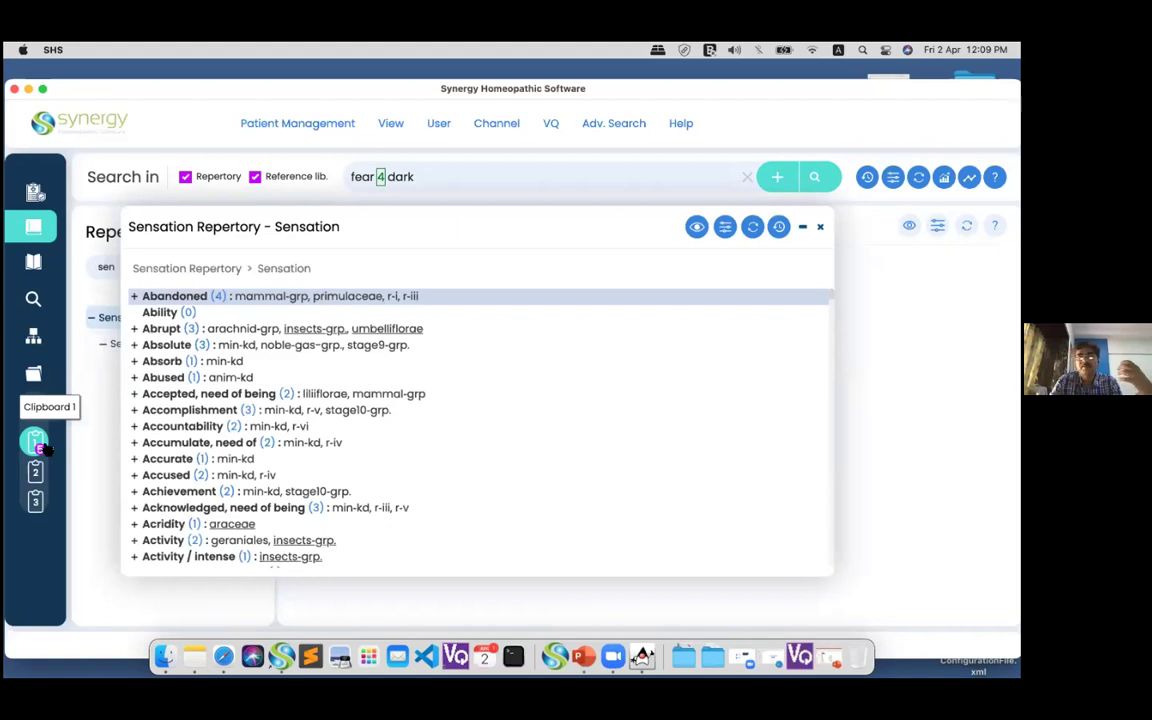
click(819, 230)
- Enter "stiffness cannot move freely" as the case description in VQ Text Approach and select all suggested words for analysis
click(550, 126)
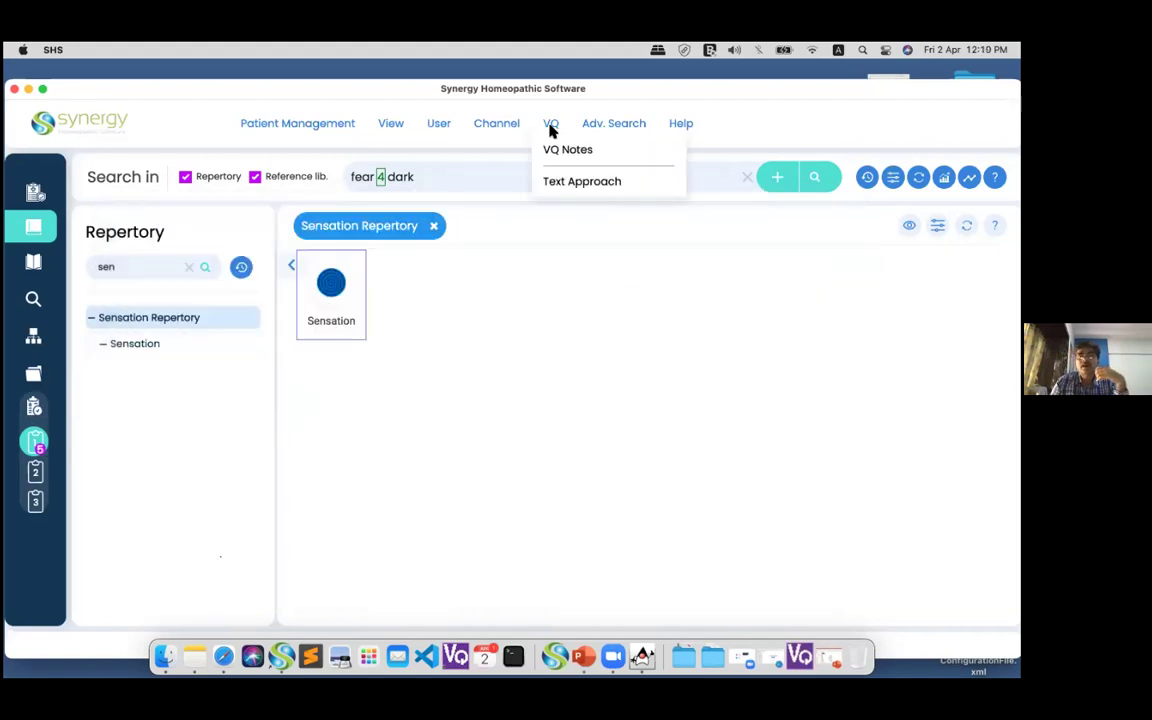
click(567, 183)
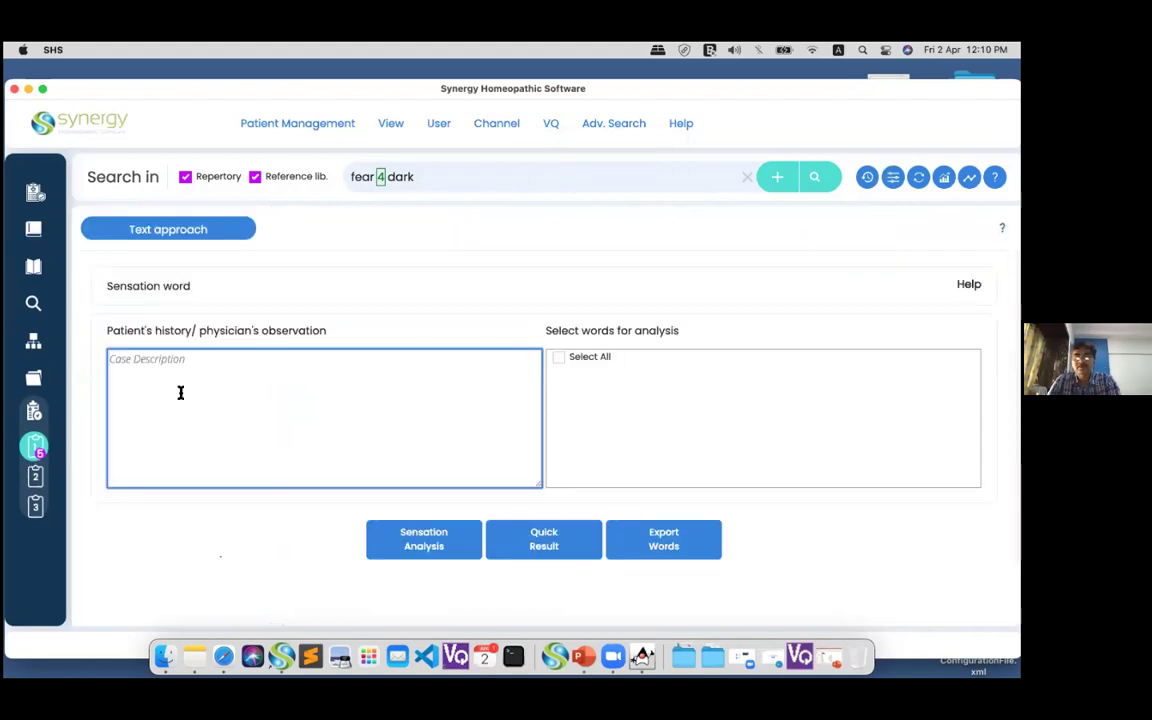
text(stiffness)
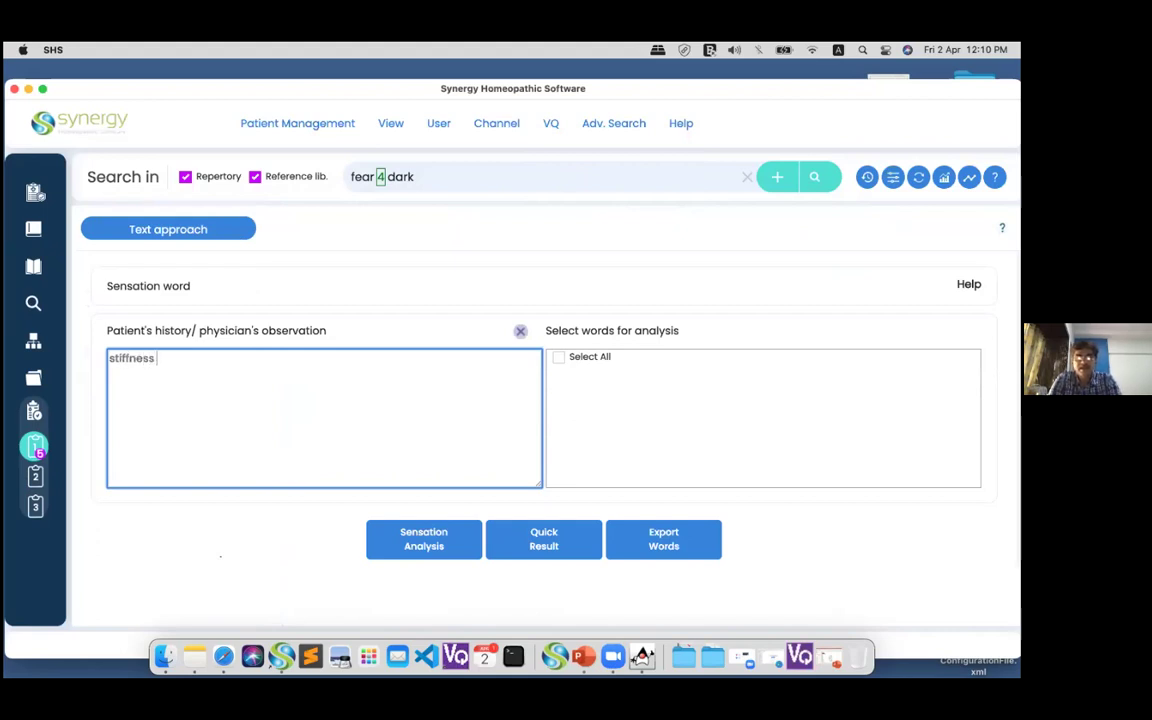
text( cannot move freely)
key(Return)
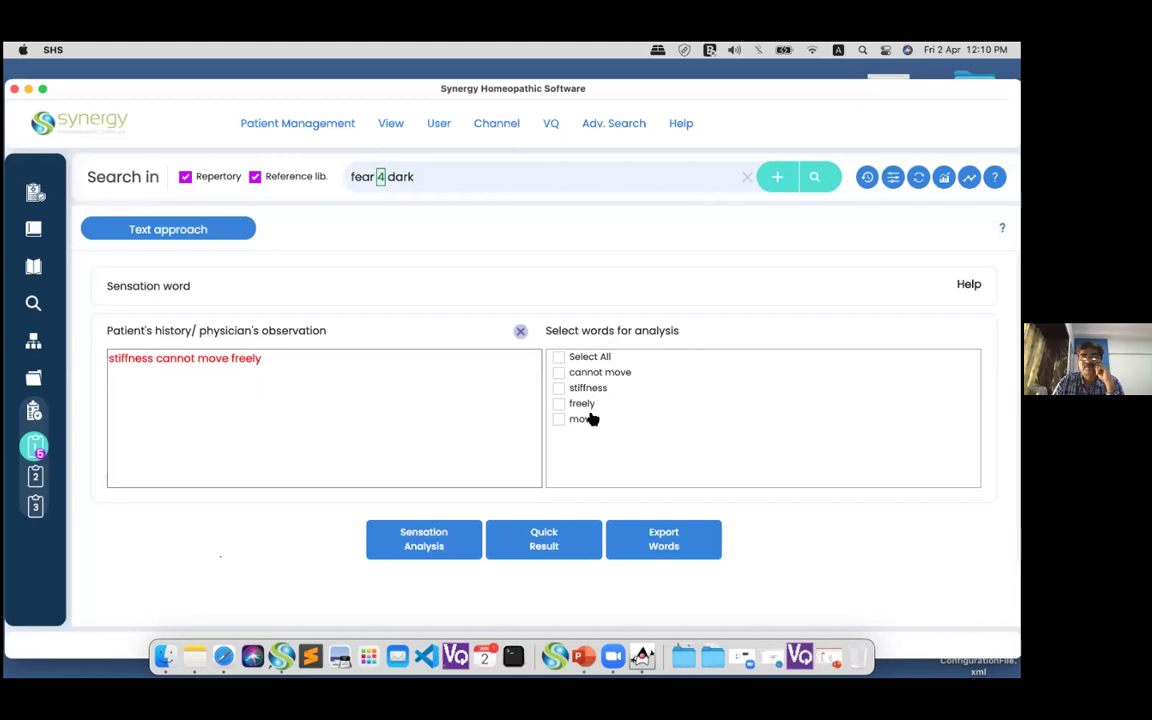
click(561, 358)
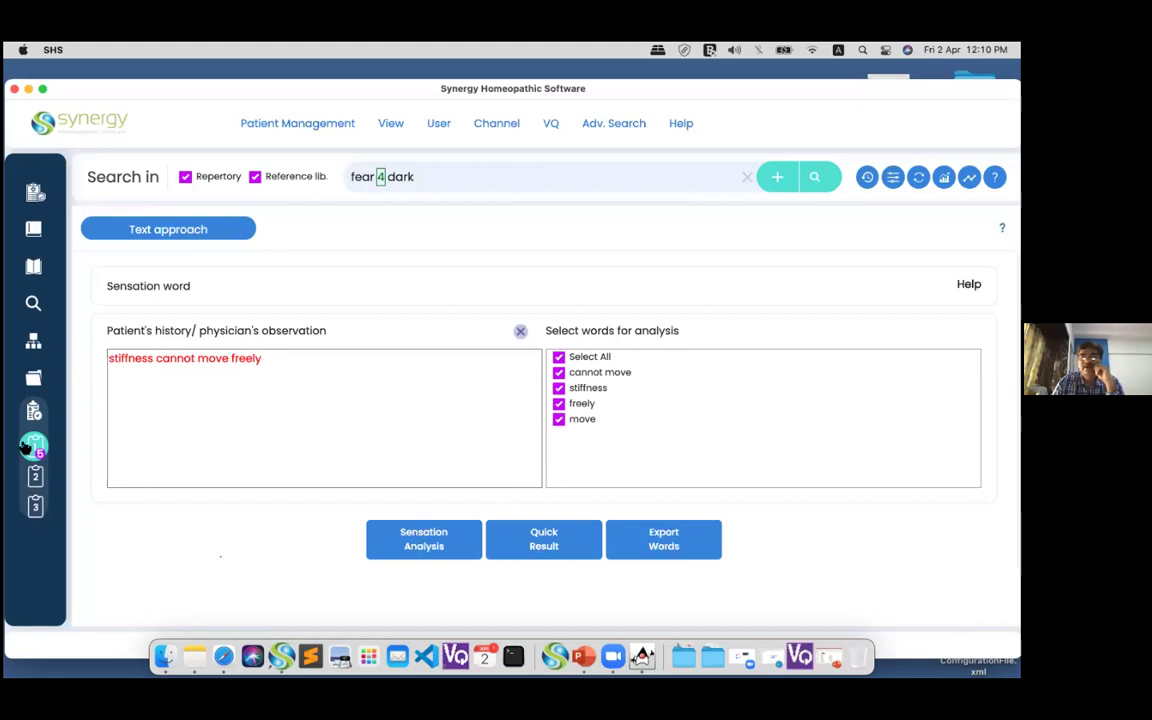
- Run the Sensation Analysis, break Plants down into families, and view the word group for Conifers
click(423, 541)
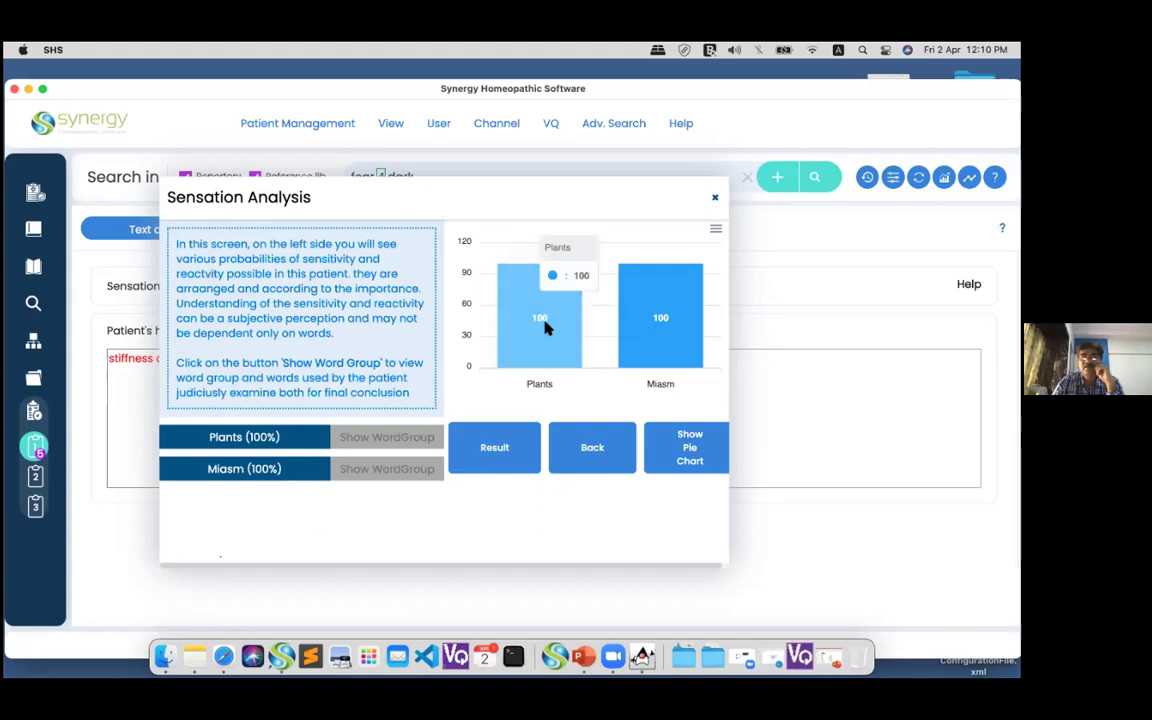
click(488, 284)
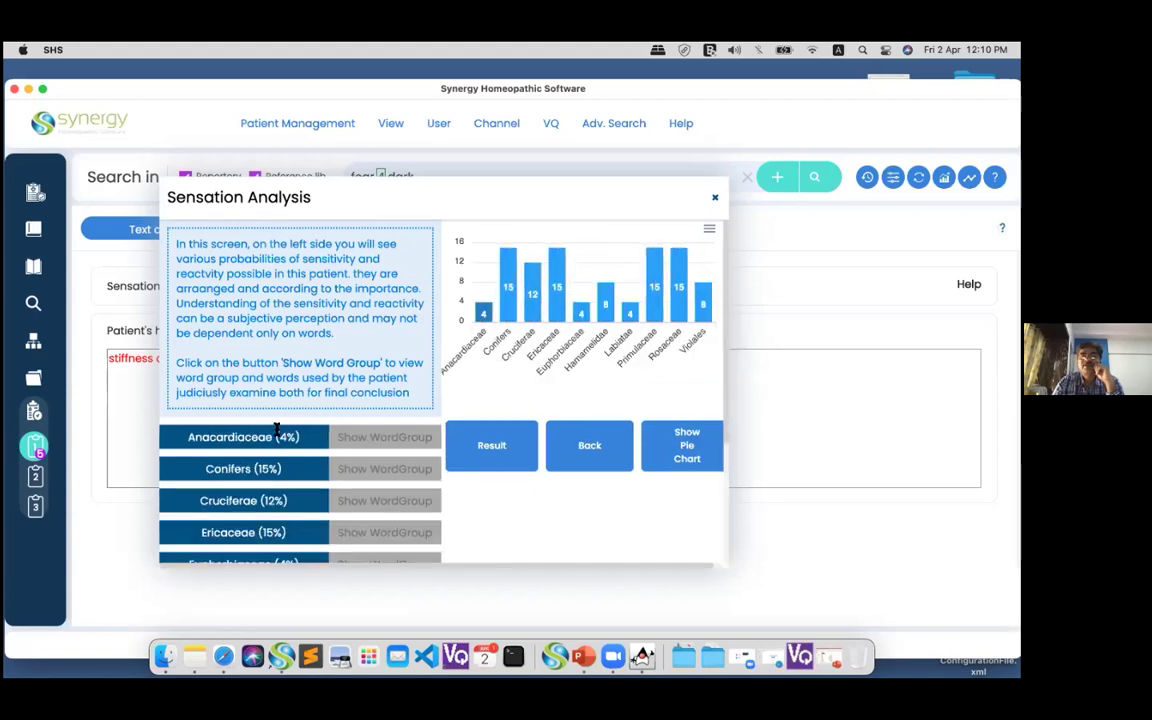
scroll(275, 437, down, 3)
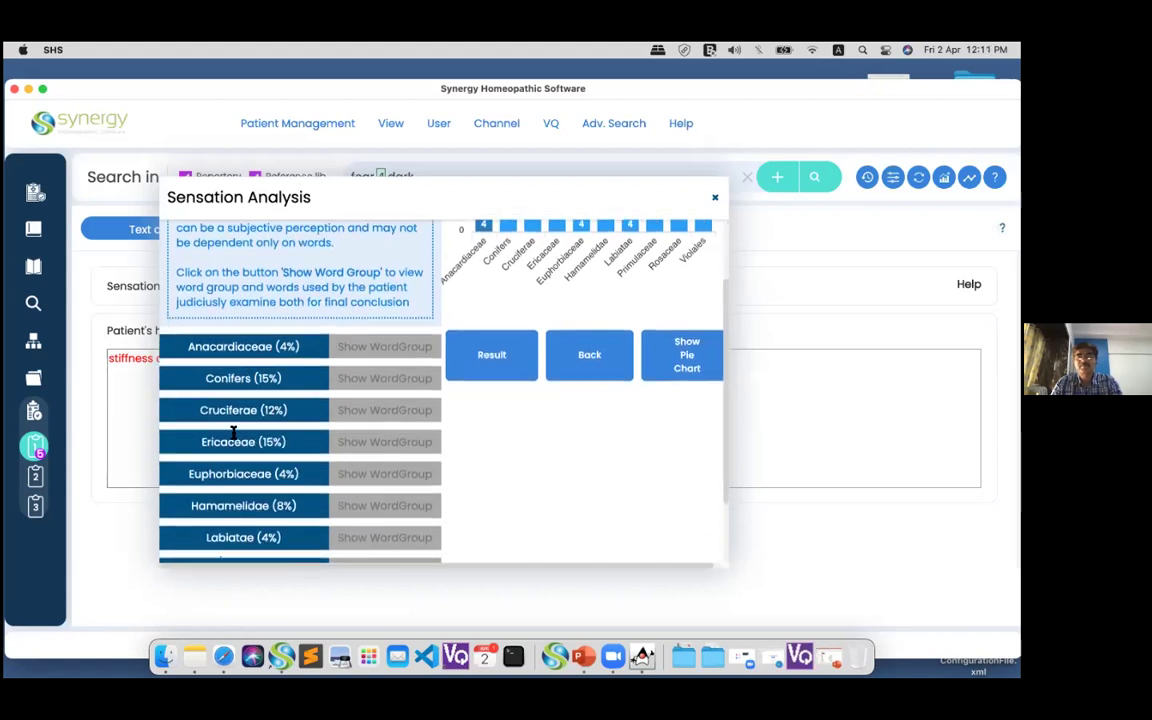
scroll(478, 352, up, 1)
scroll(478, 352, up, 3)
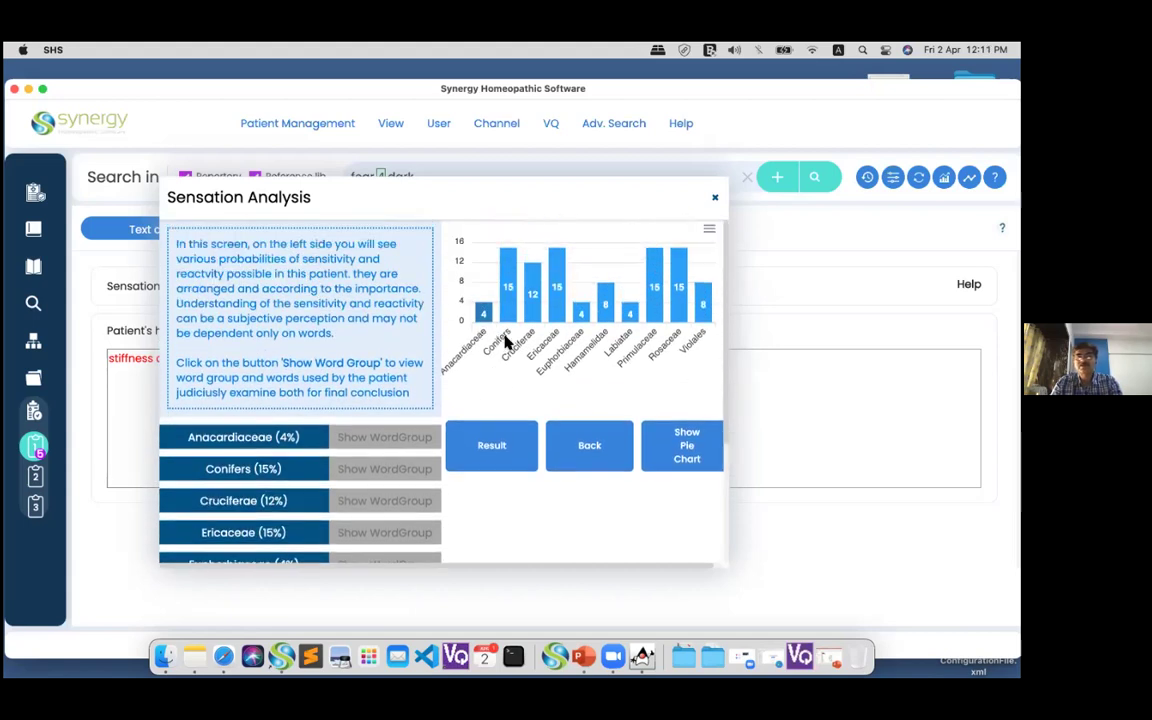
click(388, 470)
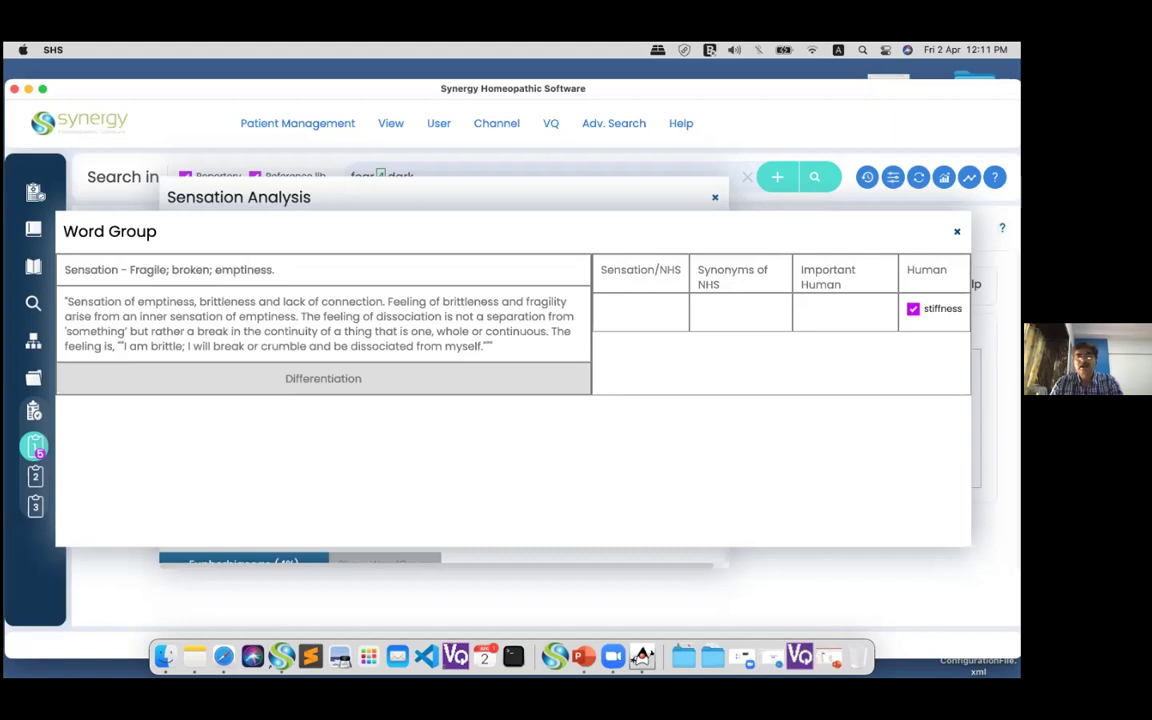
key(Escape)
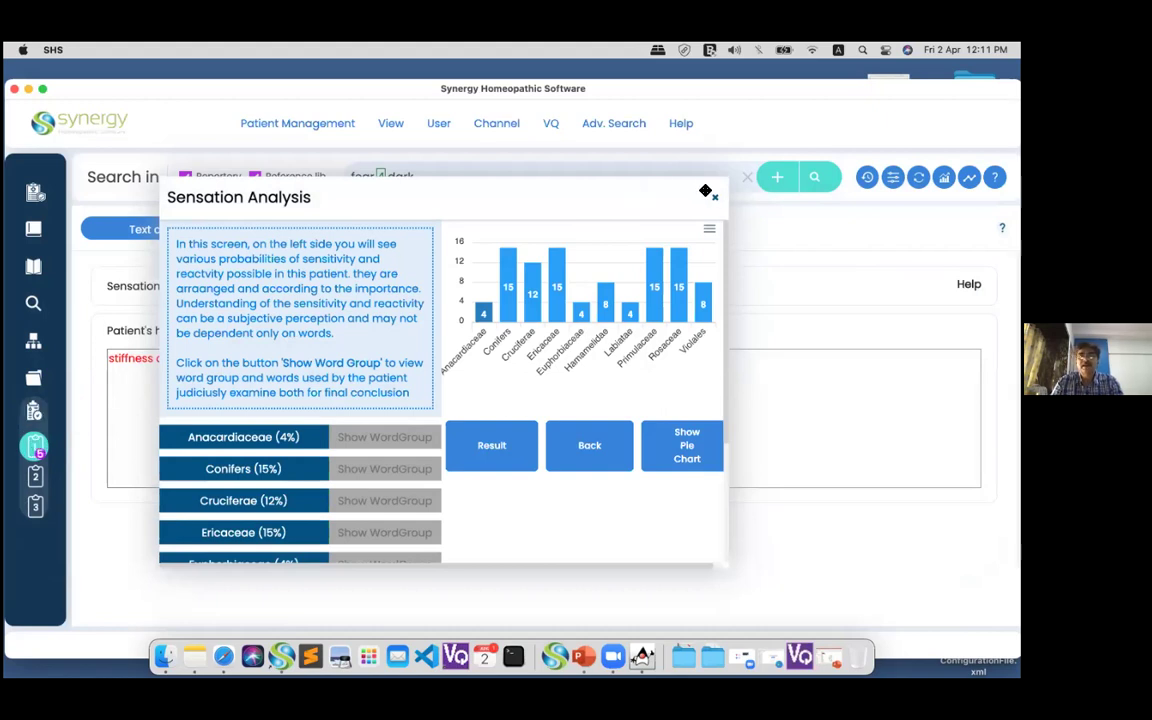
click(715, 196)
- Bring up VQ Notes, and reposition and widen its window
click(550, 124)
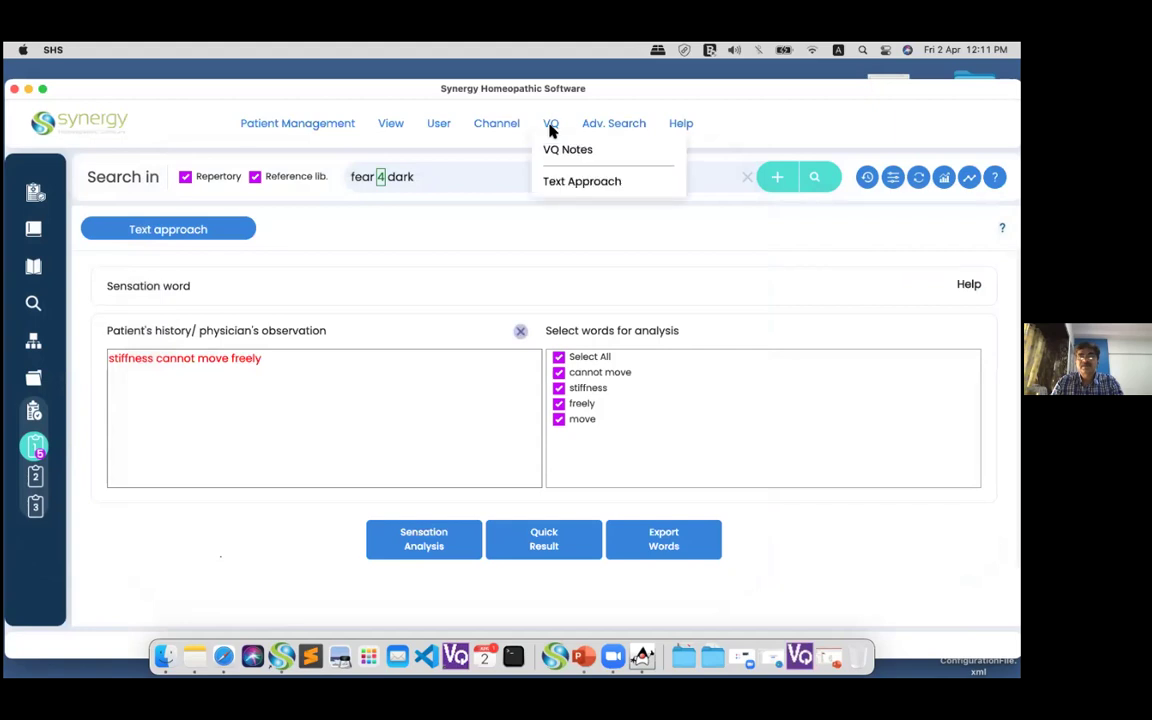
click(560, 149)
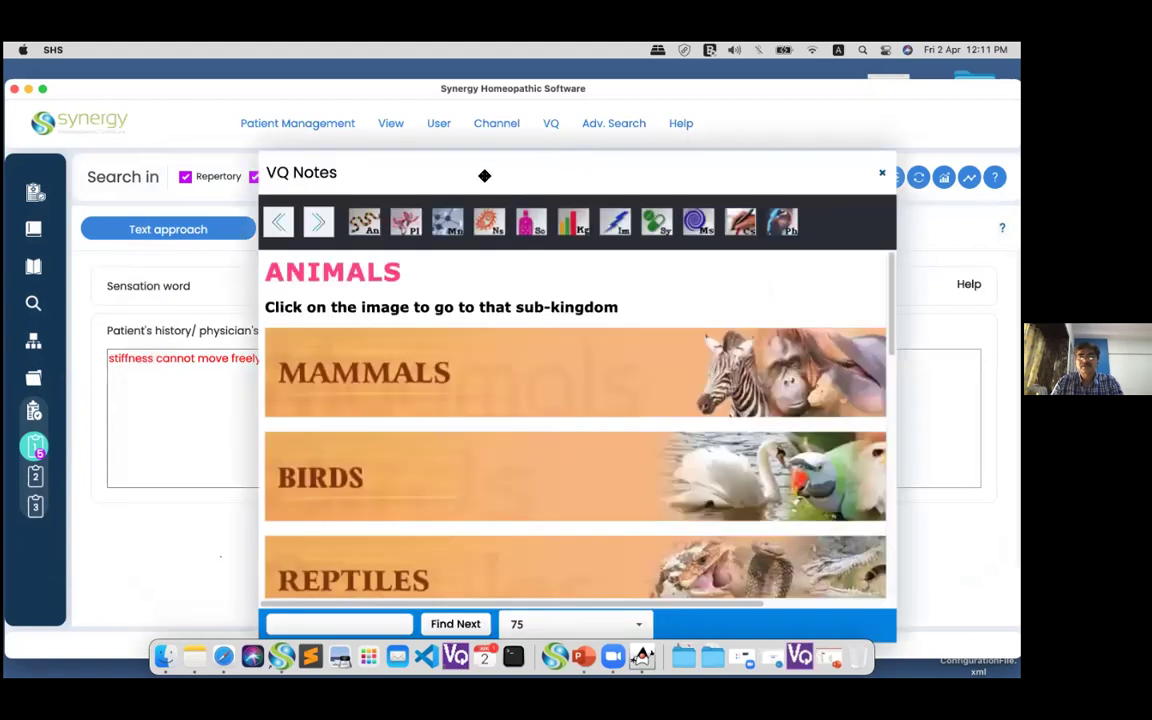
drag(484, 175, 380, 149)
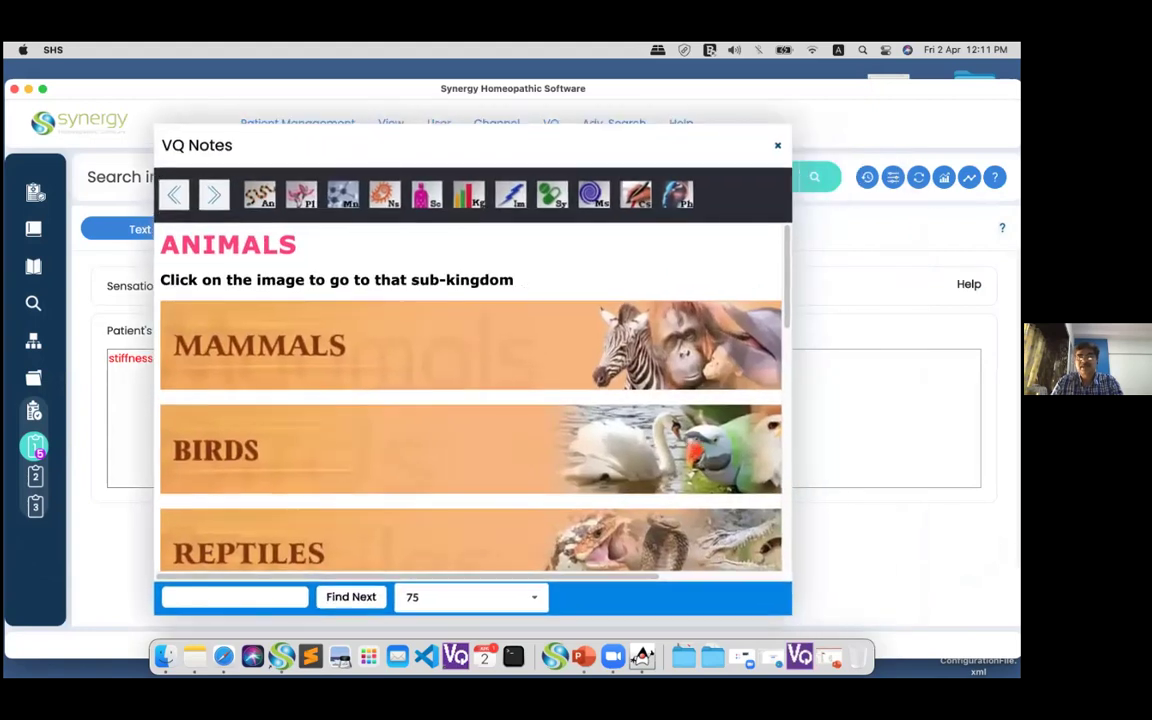
drag(791, 624, 958, 614)
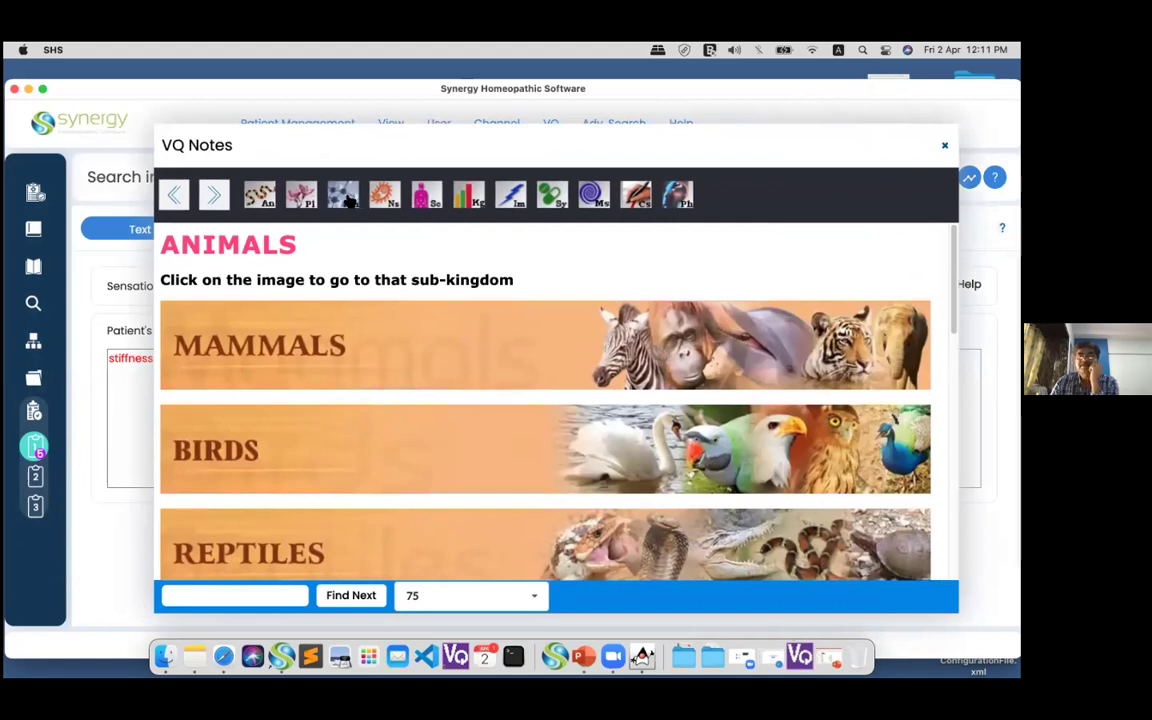
- Open the Mammals notes and look through the Synergy summary and the remedies listed under Order Artiodactyla, Family Bovidae
click(247, 358)
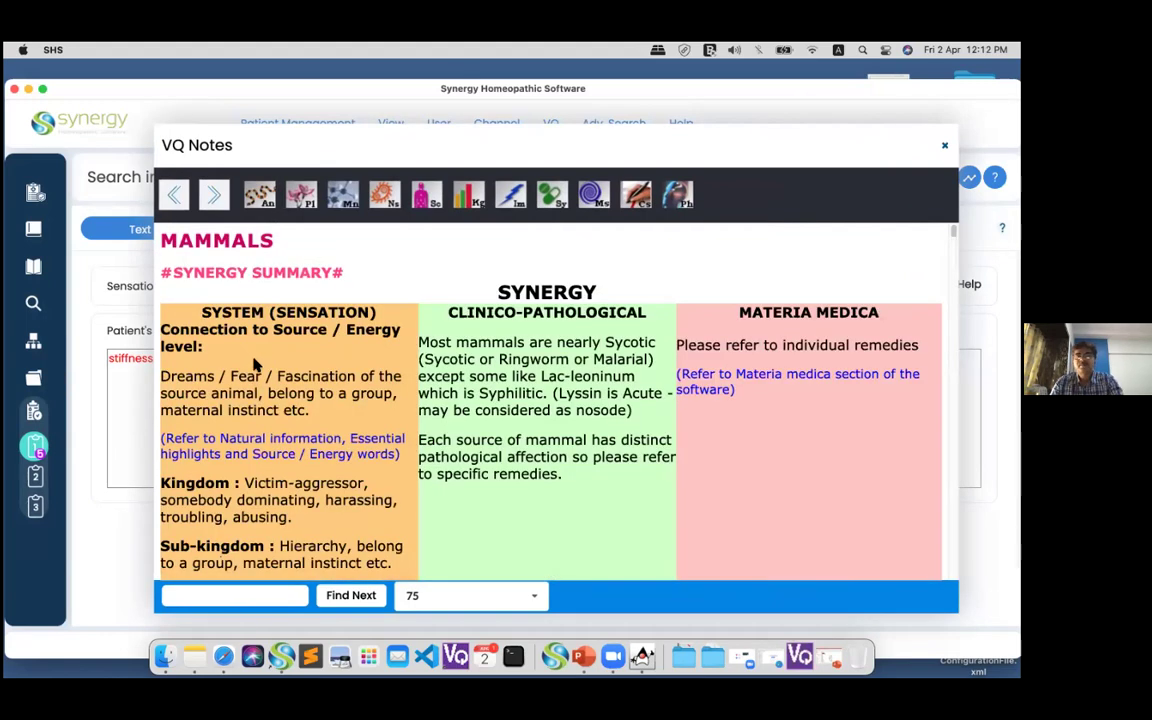
scroll(255, 366, down, 2)
scroll(320, 384, down, 5)
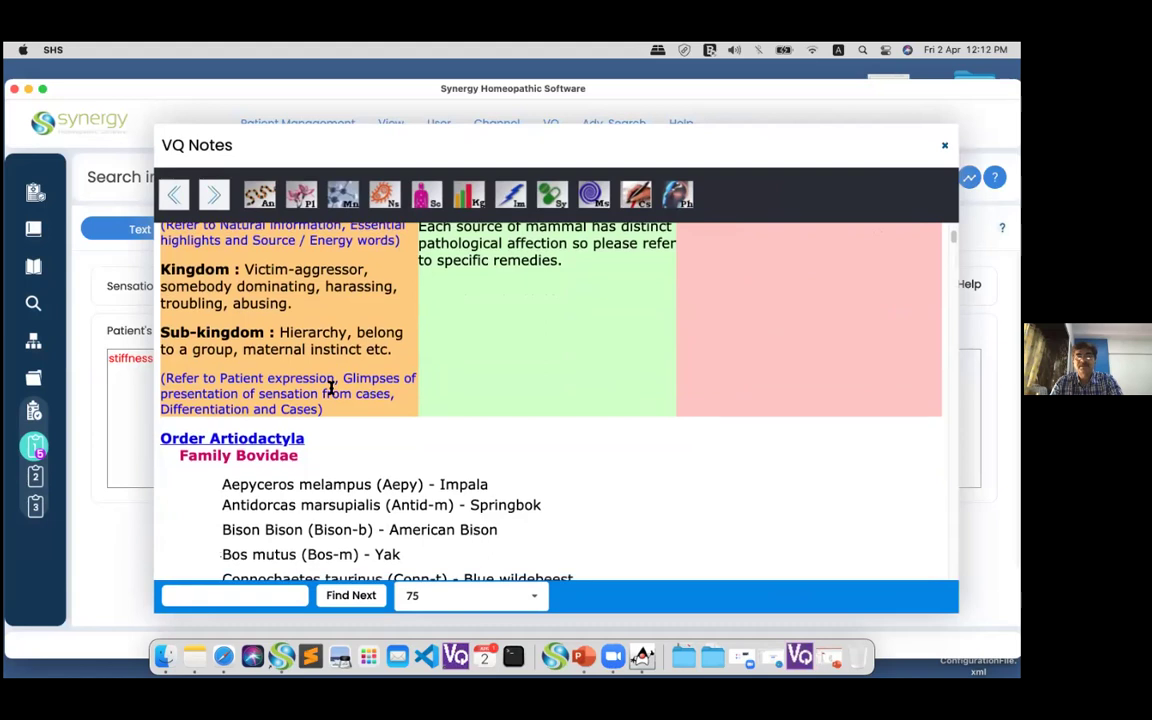
scroll(303, 365, down, 2)
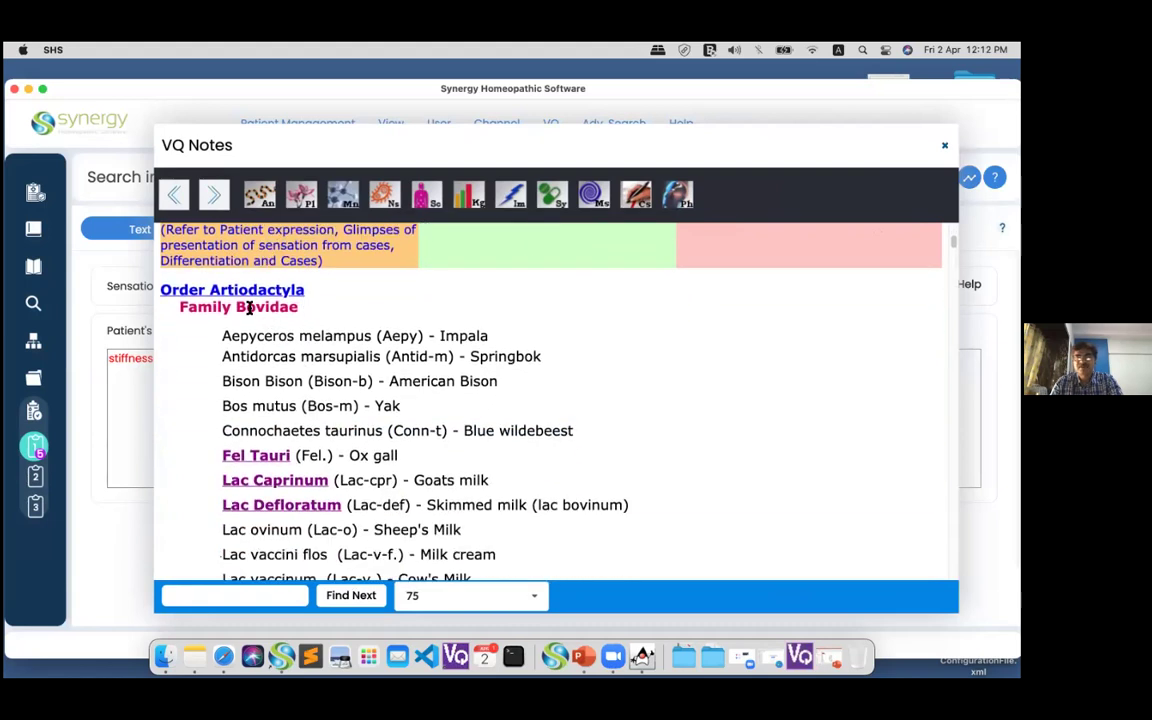
scroll(226, 290, down, 1)
scroll(383, 301, down, 1)
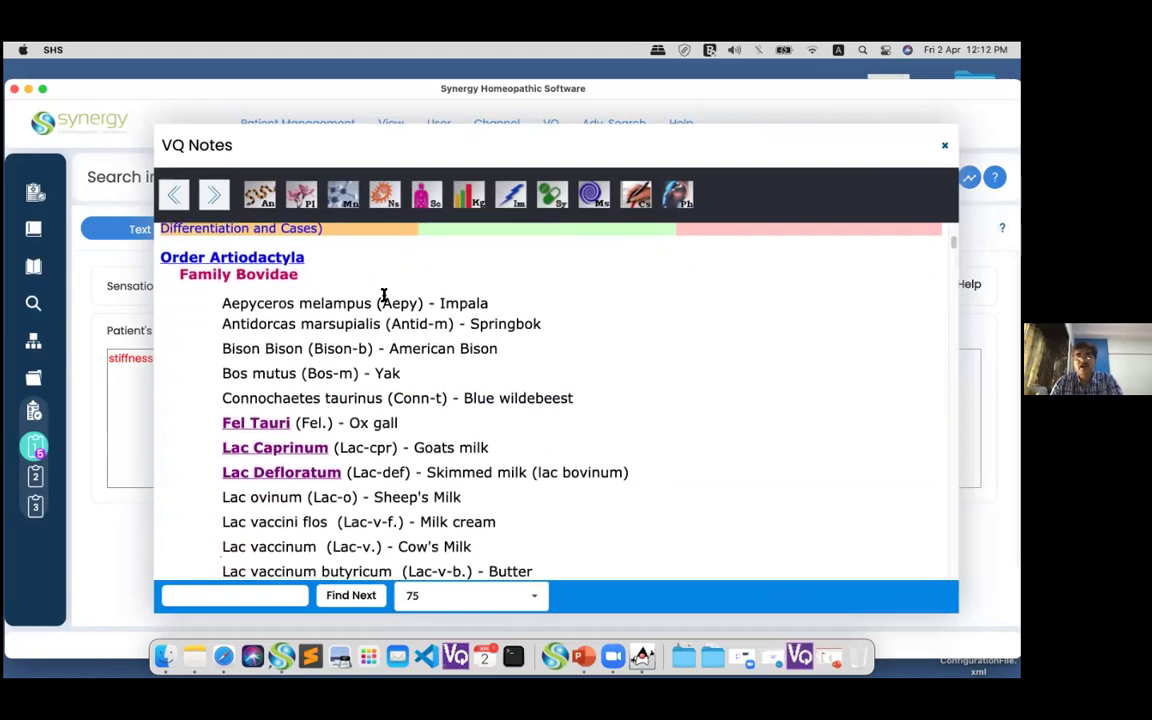
scroll(342, 324, down, 4)
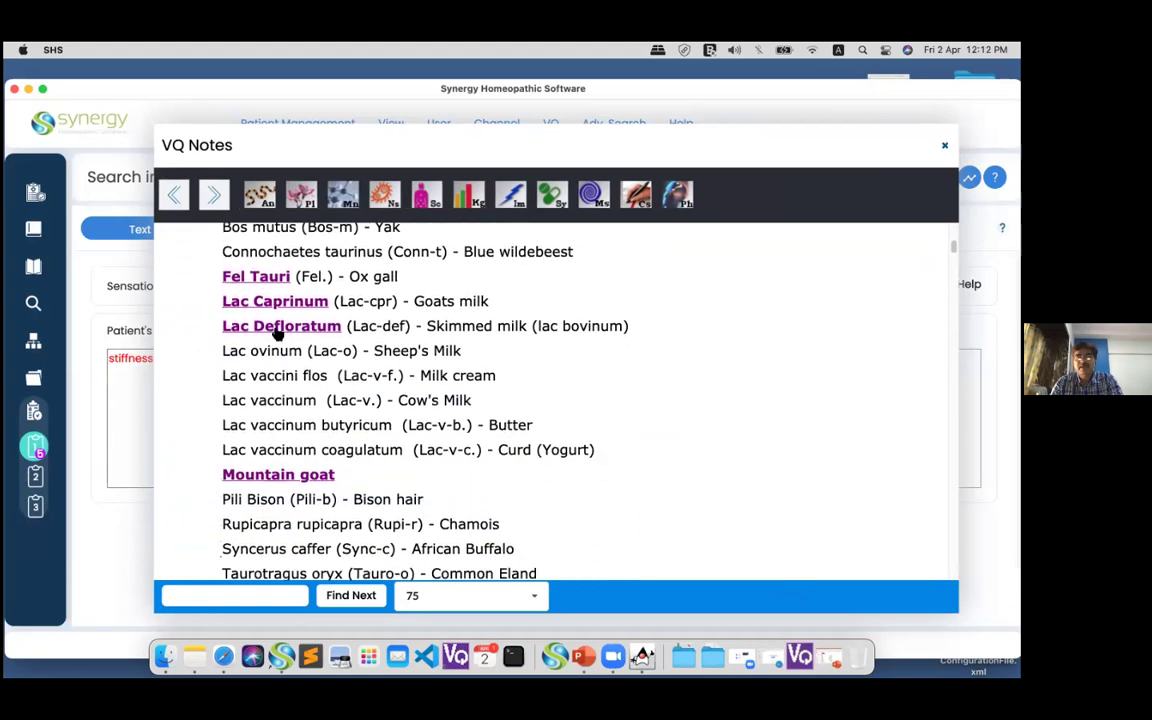
- Open the Lac Defloratum entry and read its Natural History of Cow section
click(276, 328)
scroll(276, 330, up, 1)
scroll(275, 319, down, 1)
scroll(278, 309, up, 1)
scroll(319, 375, down, 14)
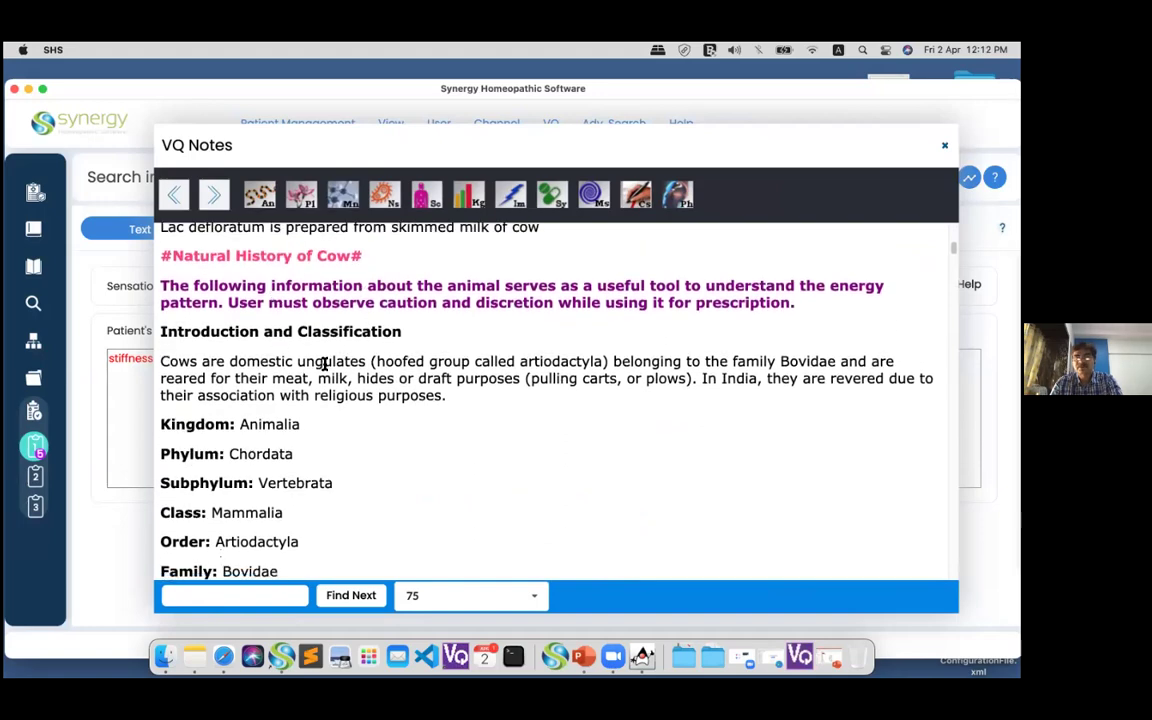
- Read through the rest of the cow's natural history in the Lac Defloratum entry, down to the Patient Expressions heading
scroll(321, 375, down, 15)
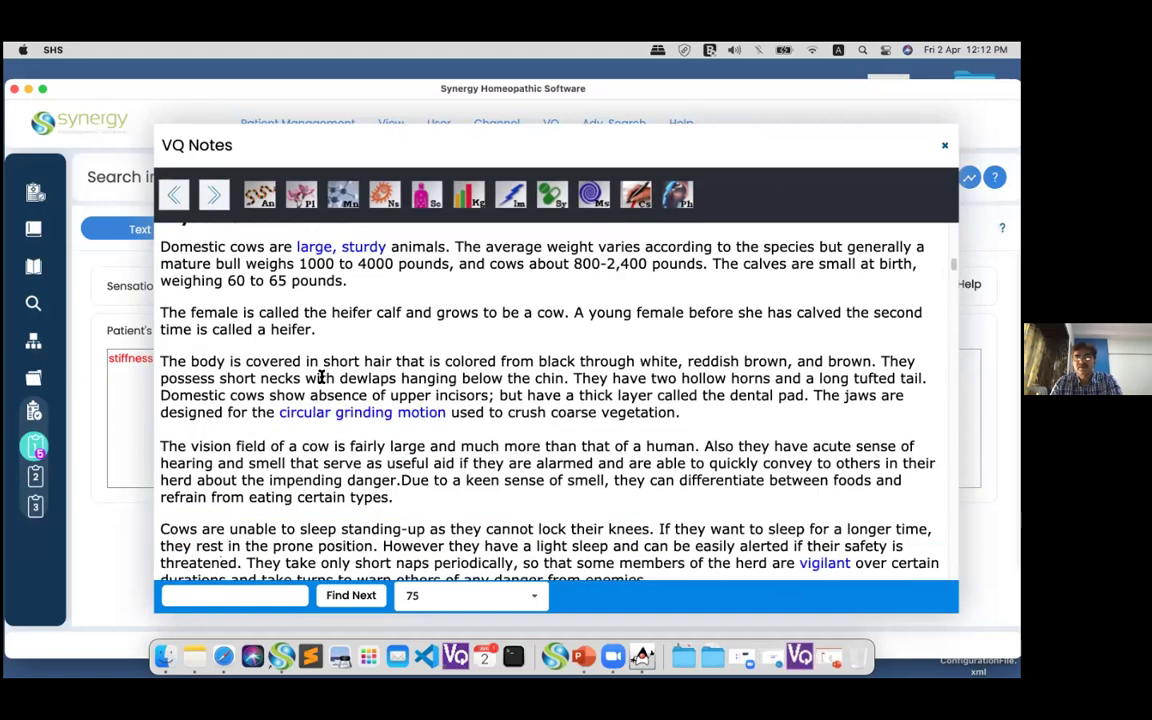
scroll(321, 377, down, 7)
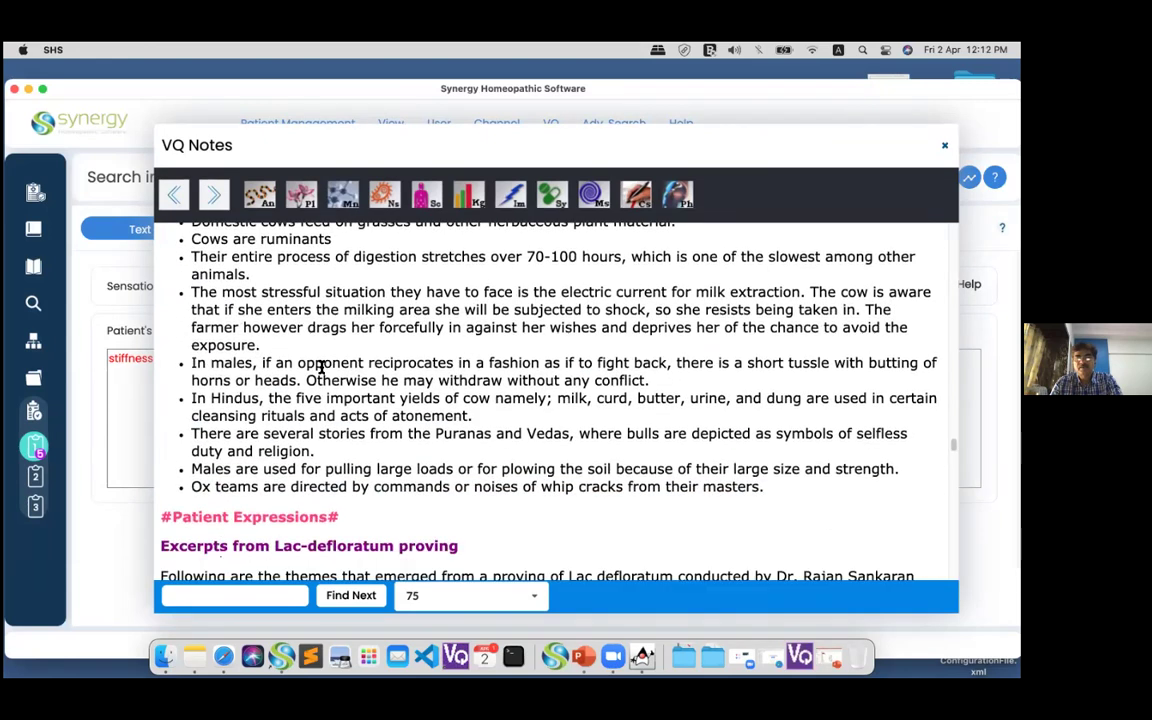
scroll(250, 455, down, 1)
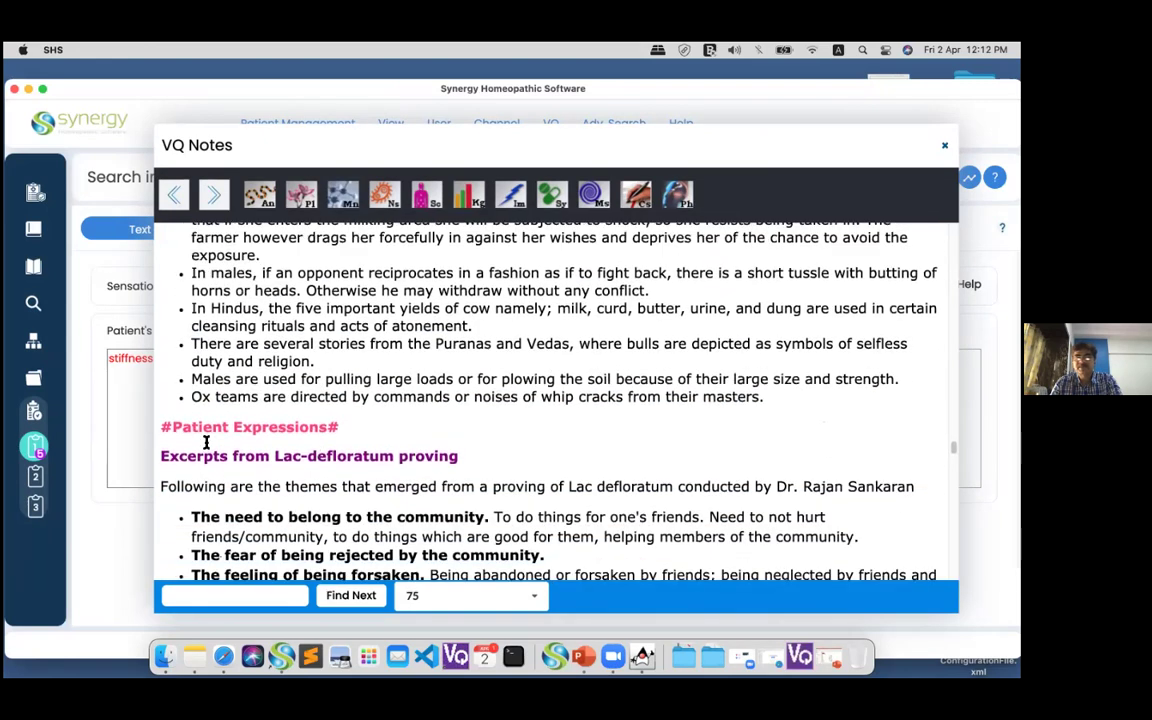
- Read the Patient Expressions section of Lac Defloratum, from the proving excerpts through the clinically observed dreams to the physical symptoms
scroll(206, 441, down, 8)
scroll(326, 397, down, 2)
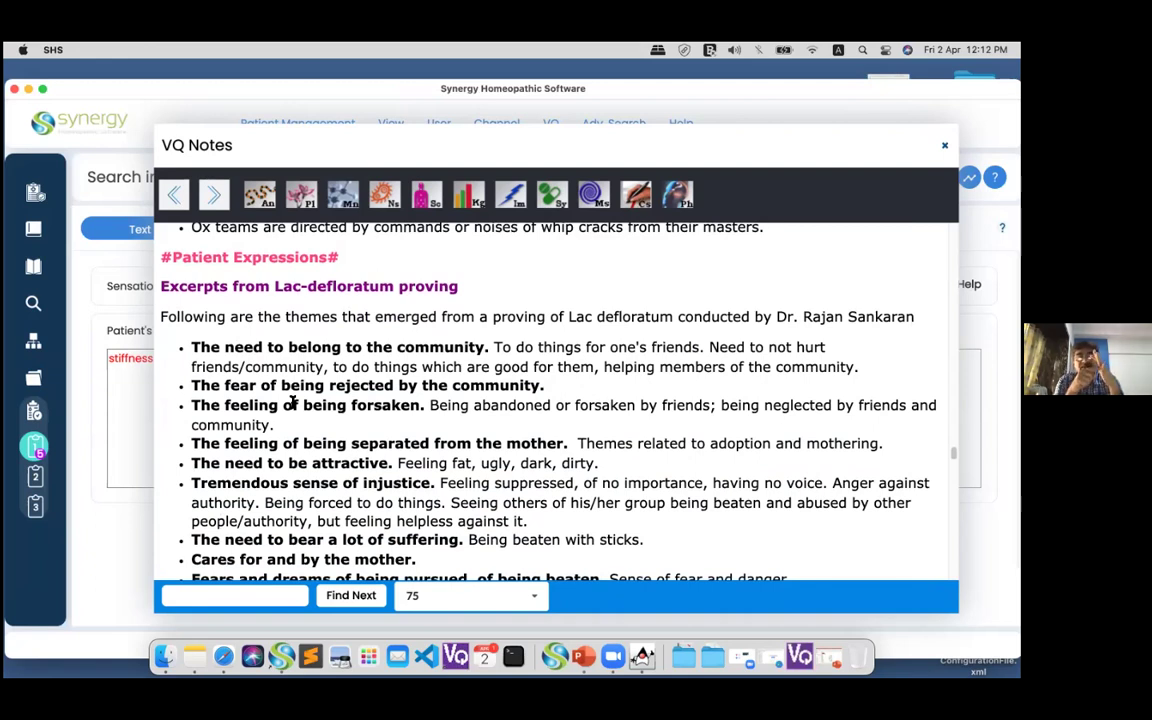
scroll(292, 401, down, 1)
scroll(292, 401, down, 8)
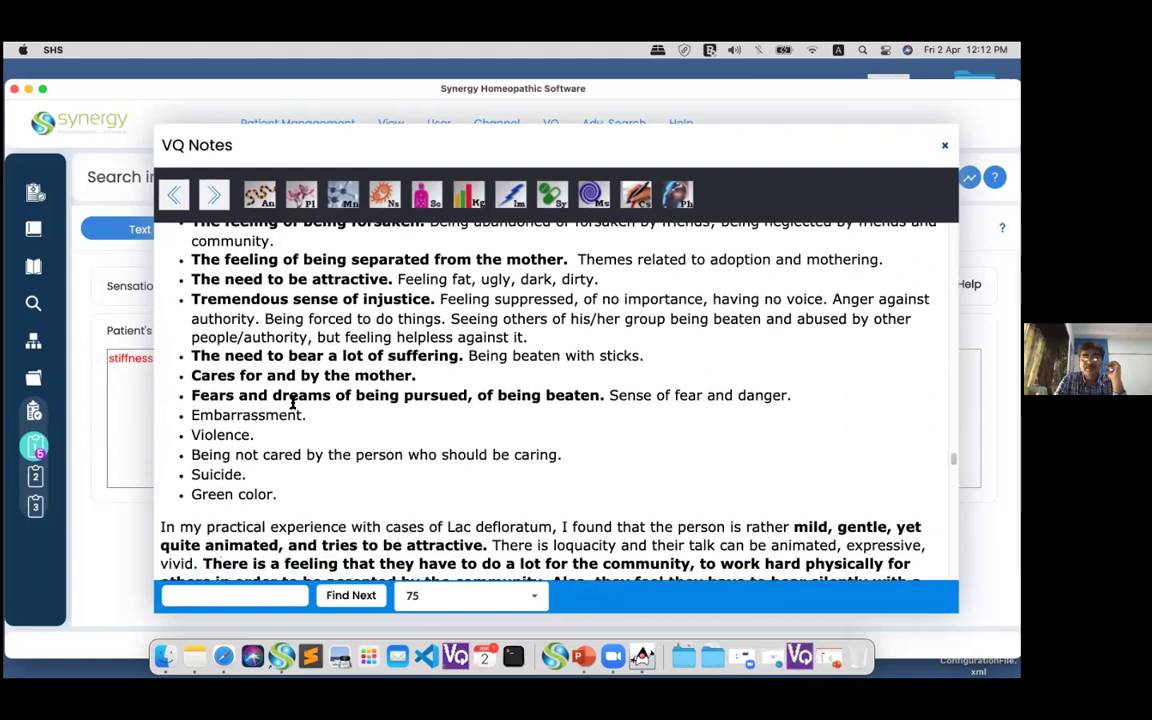
scroll(292, 401, down, 10)
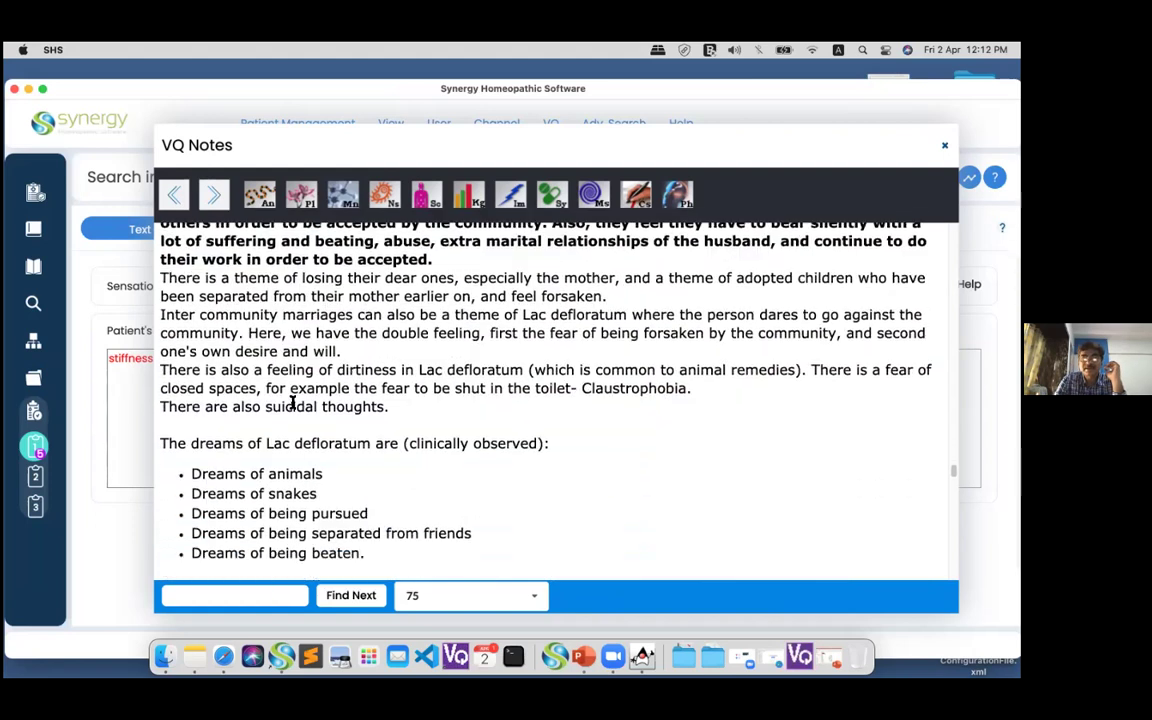
scroll(292, 401, down, 3)
scroll(292, 401, down, 7)
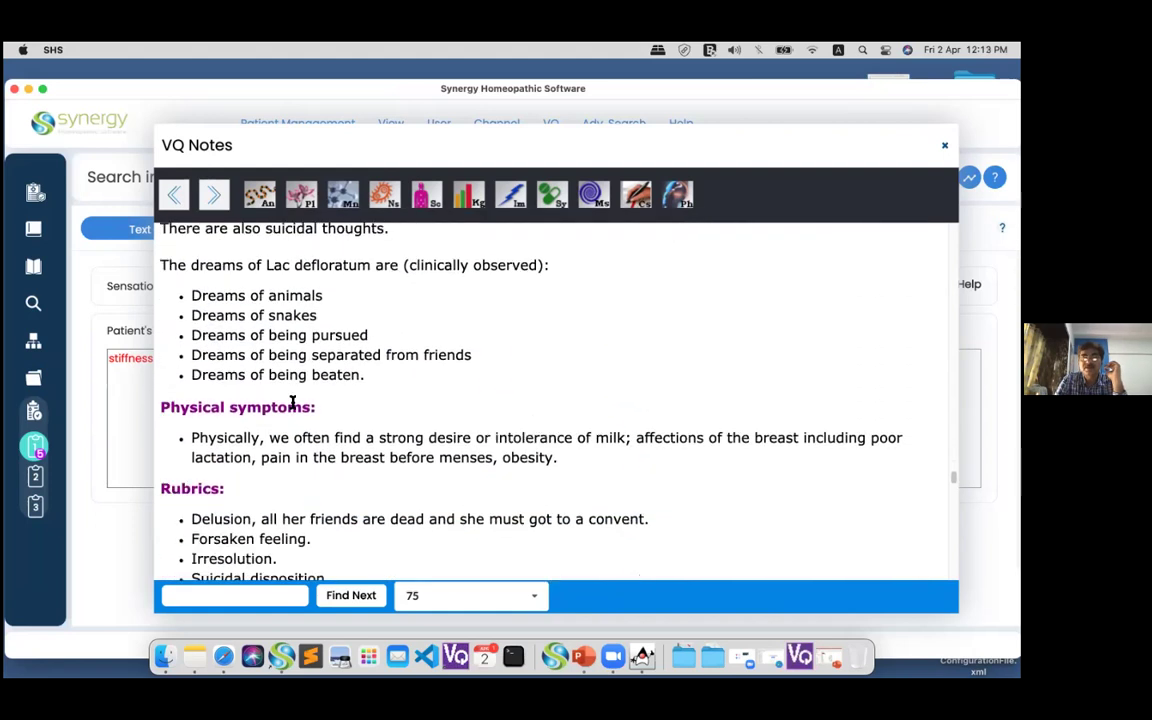
- Look through Lac Defloratum's Rubrics, Further Understanding, Proposed Understanding, Miasm, Differentiation and Key/Source Words sections
scroll(292, 406, down, 8)
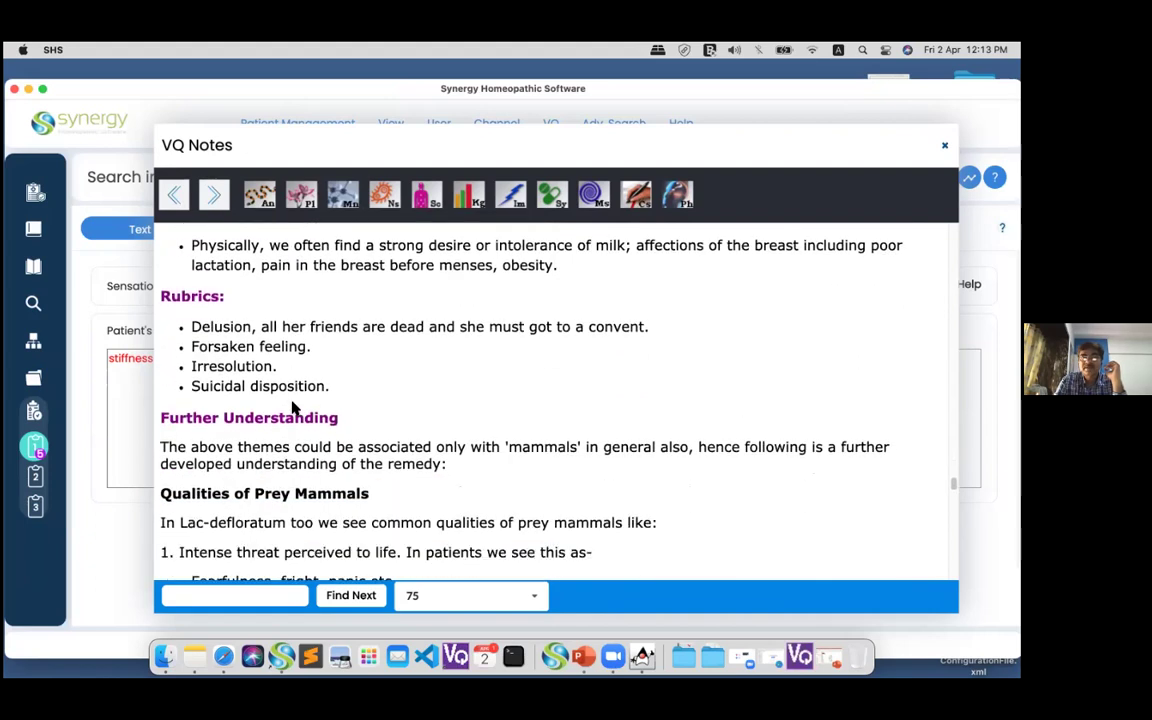
scroll(292, 406, down, 6)
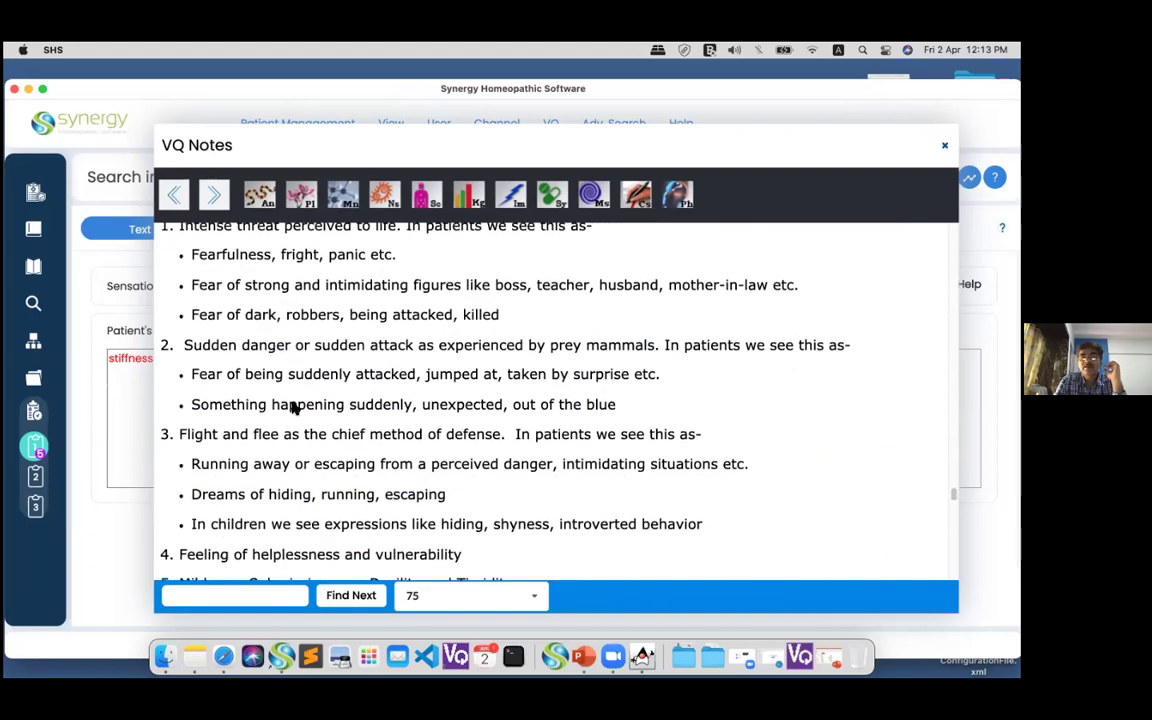
scroll(292, 406, down, 8)
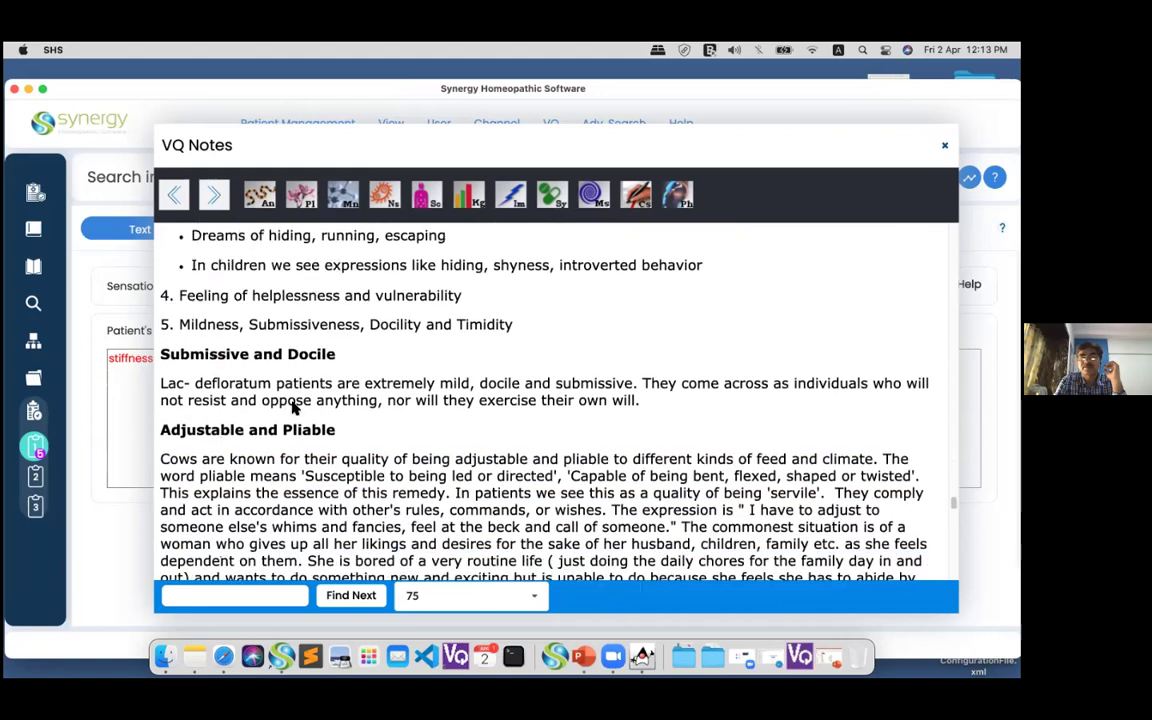
scroll(293, 402, down, 5)
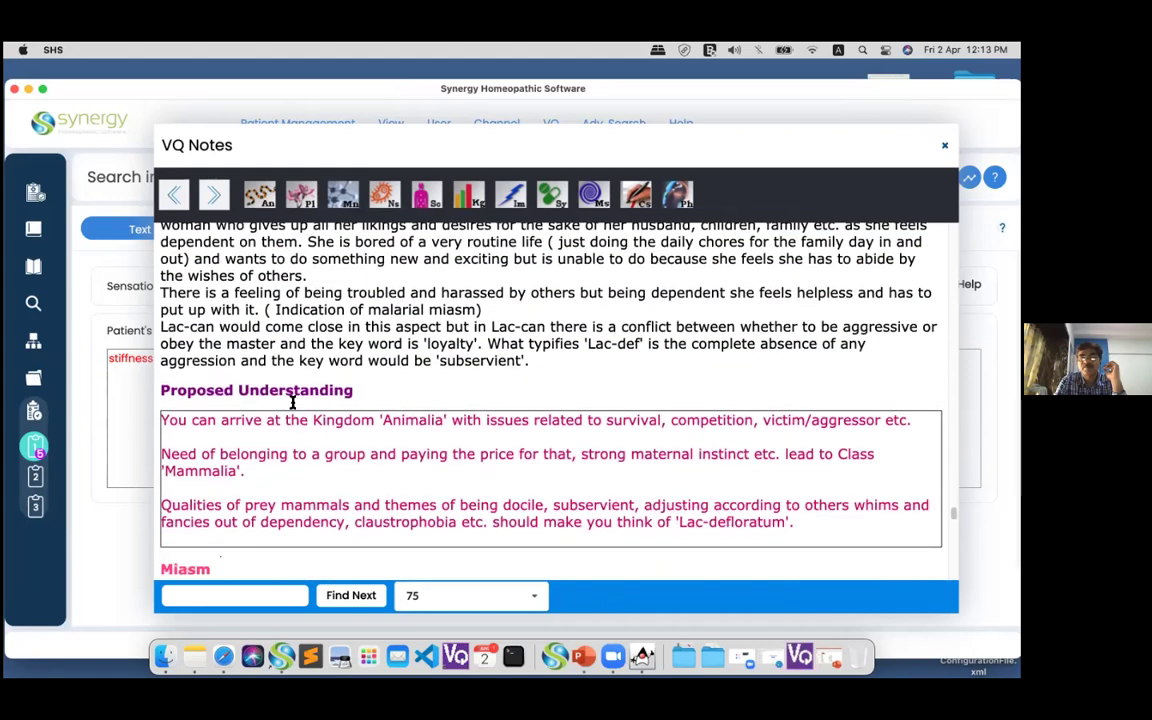
scroll(293, 402, down, 7)
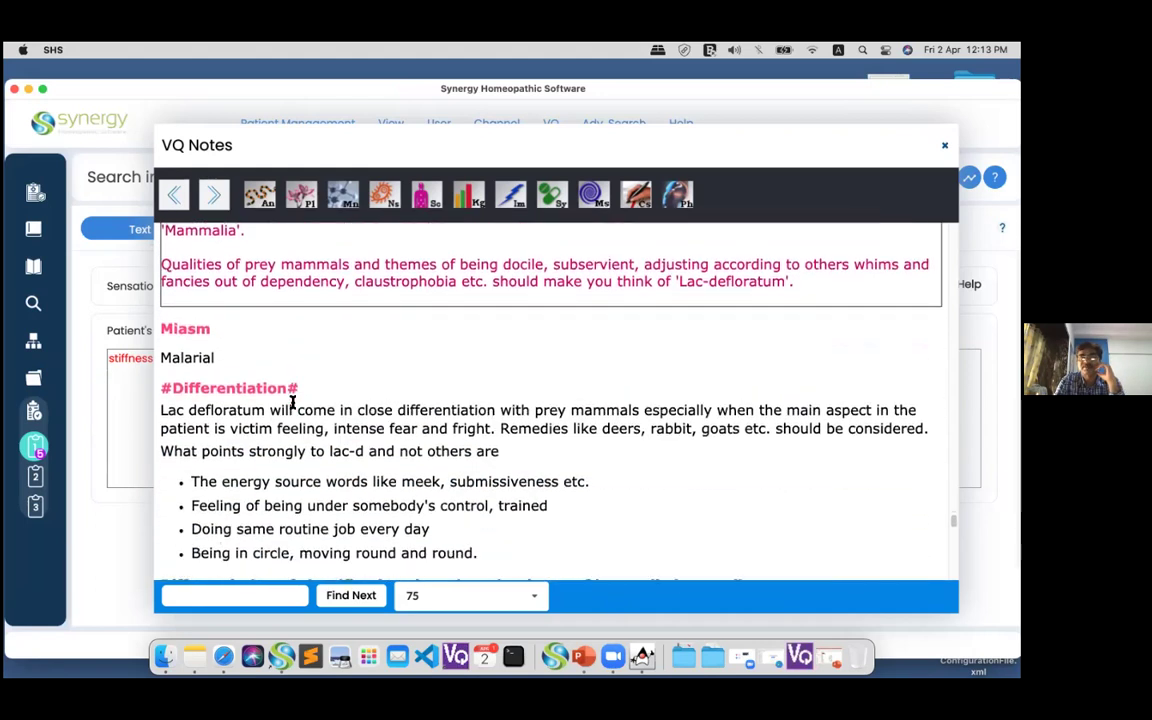
scroll(293, 402, down, 7)
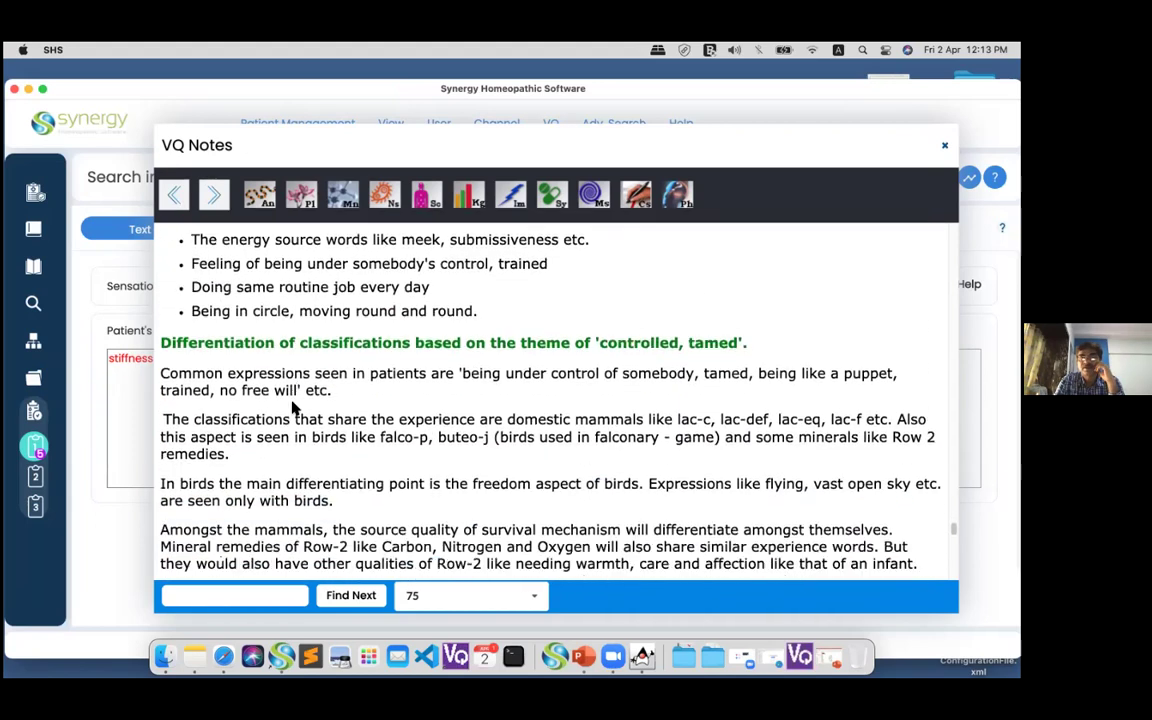
scroll(293, 408, down, 3)
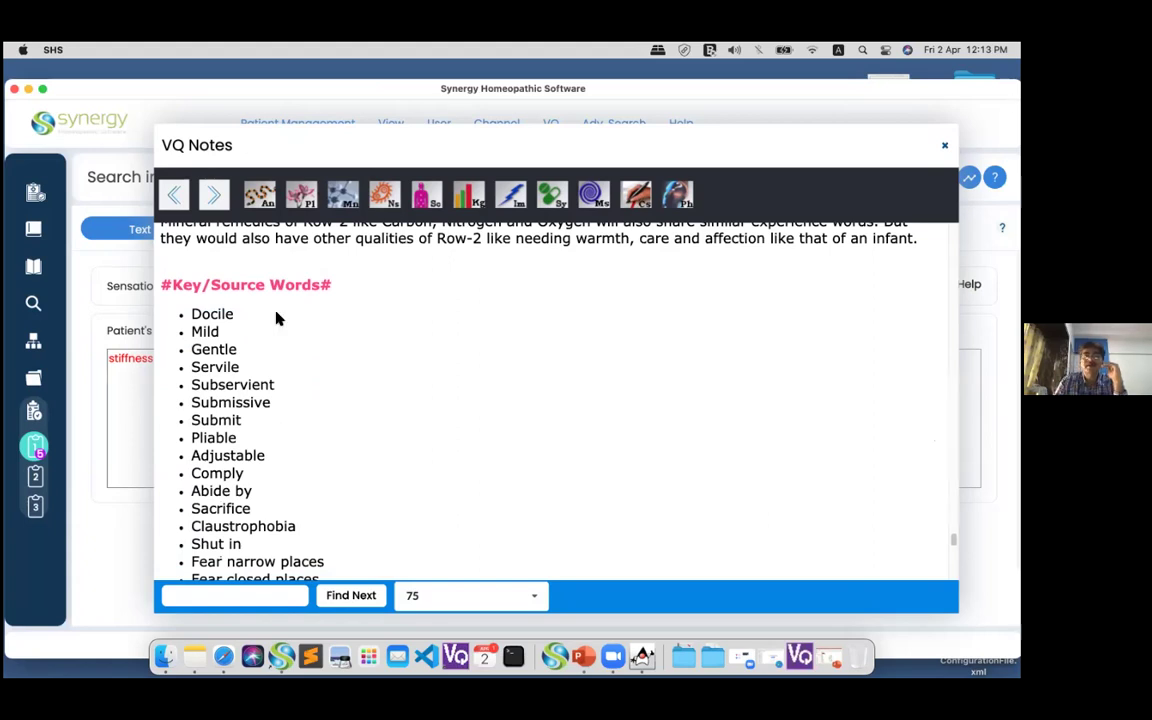
- Open the Insecta notes under Animals, browse the remedies listed by order and family, and return to the animal classes
click(262, 198)
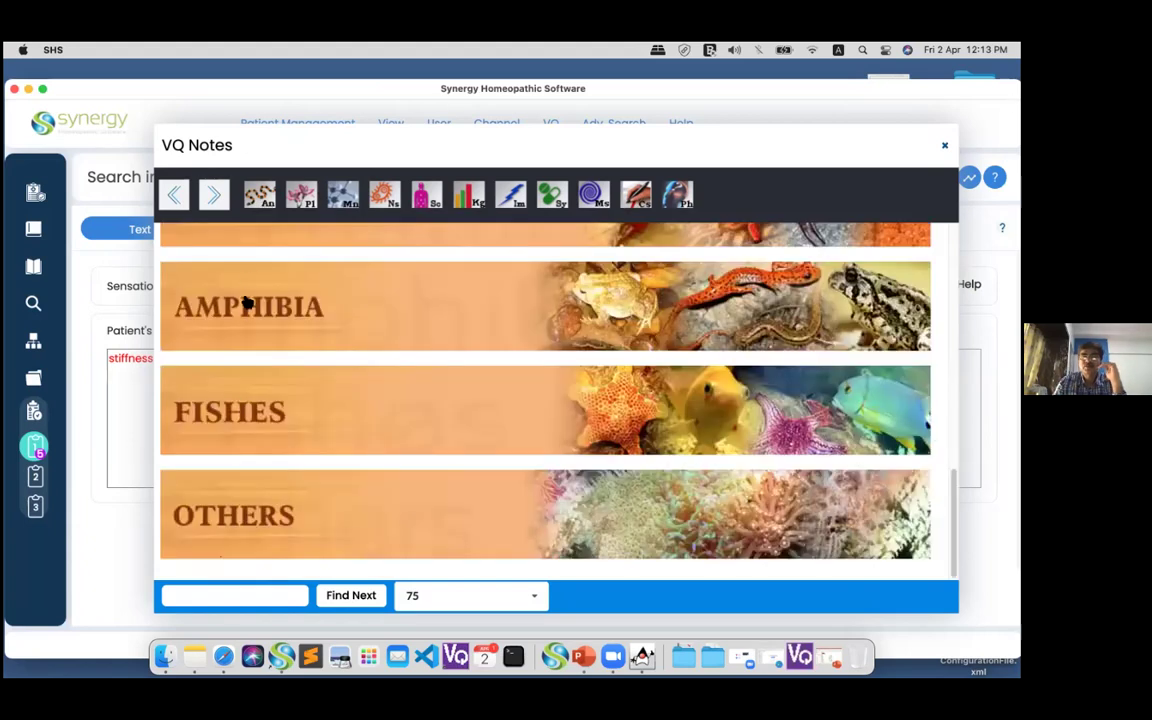
scroll(253, 445, up, 5)
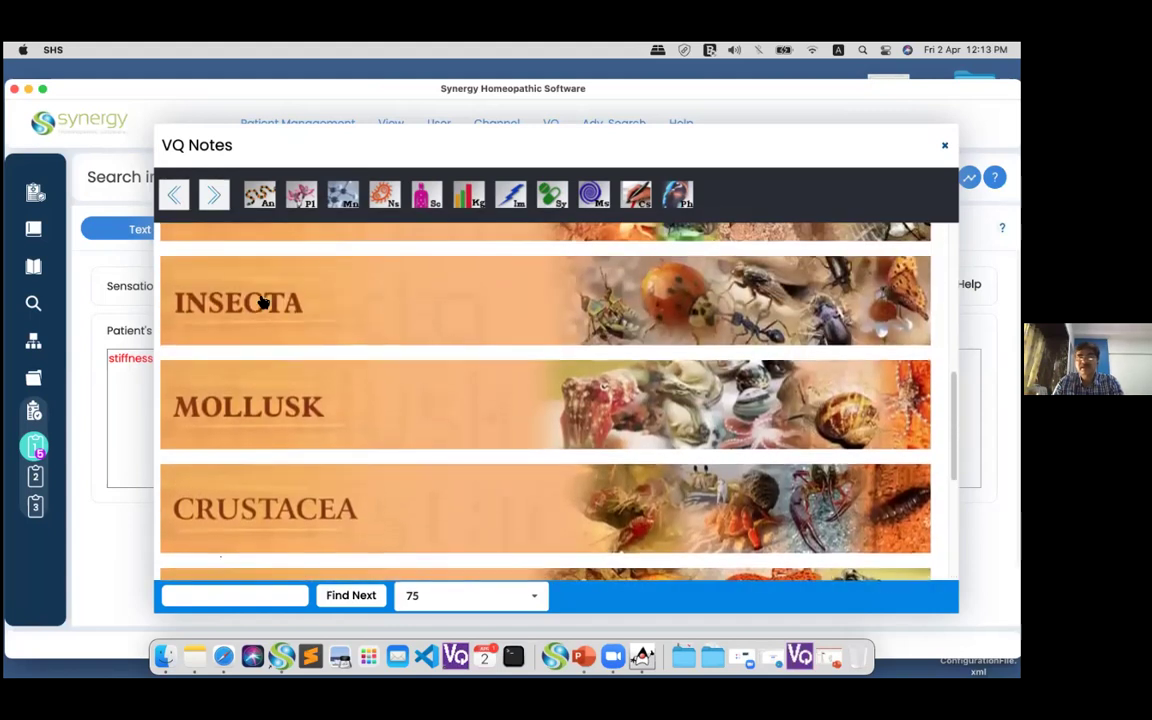
click(260, 303)
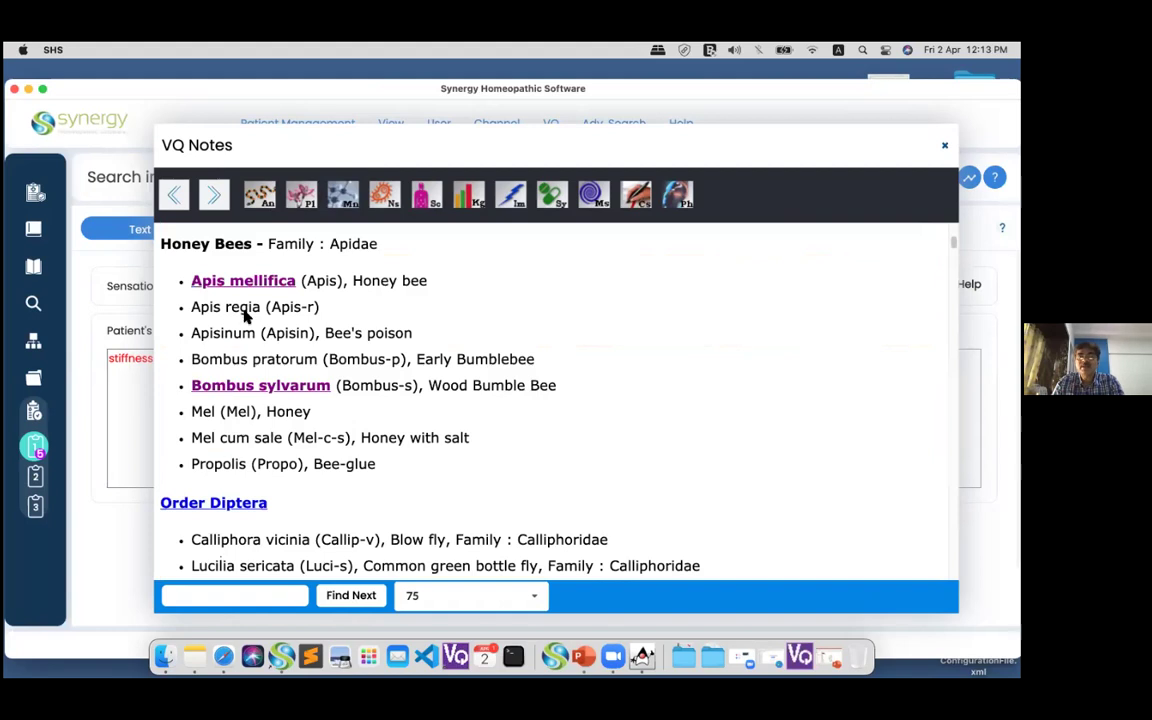
scroll(248, 307, down, 5)
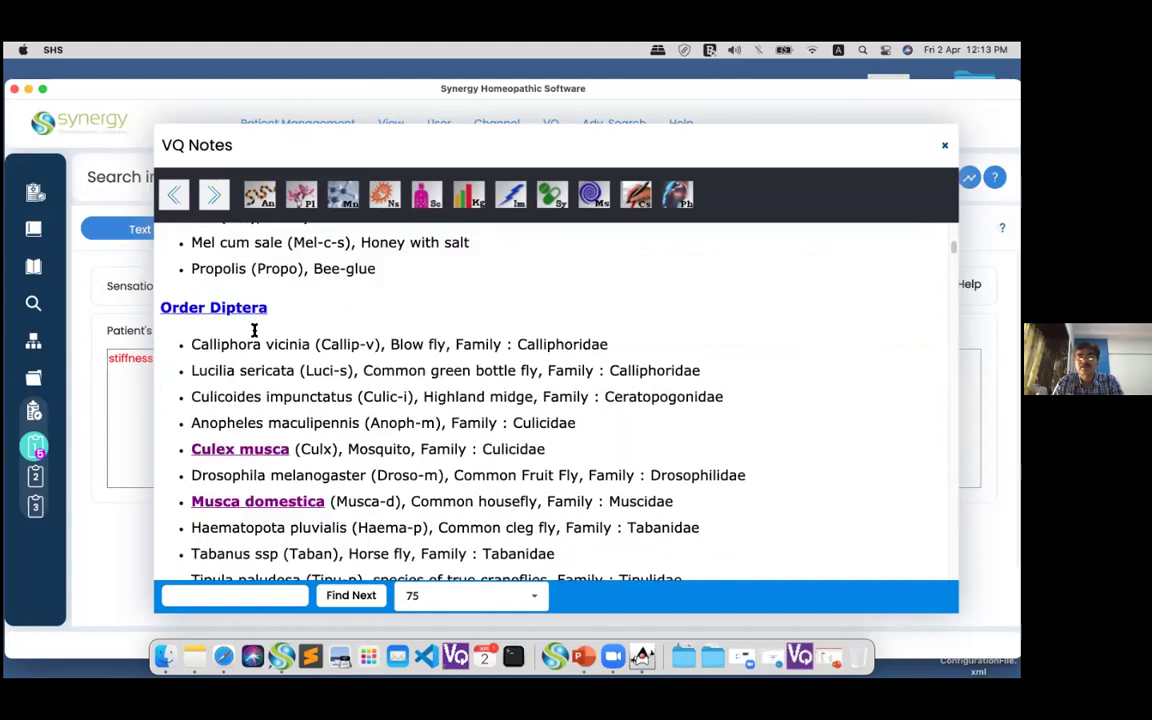
scroll(255, 347, down, 8)
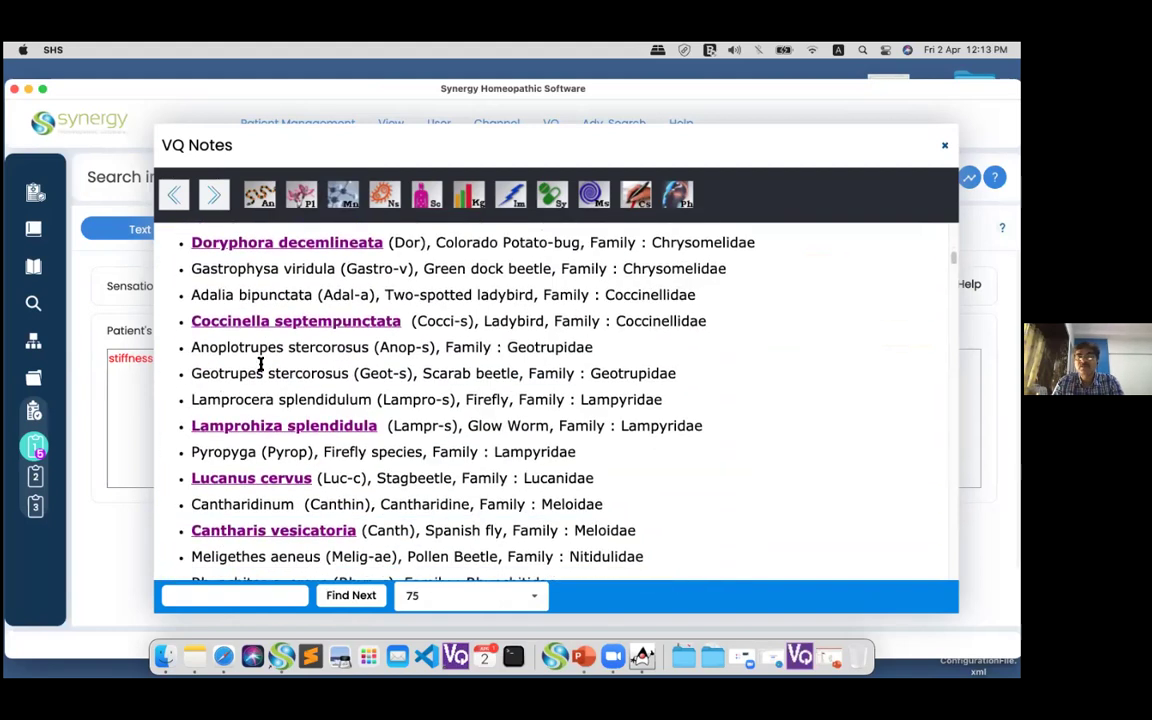
scroll(262, 373, down, 6)
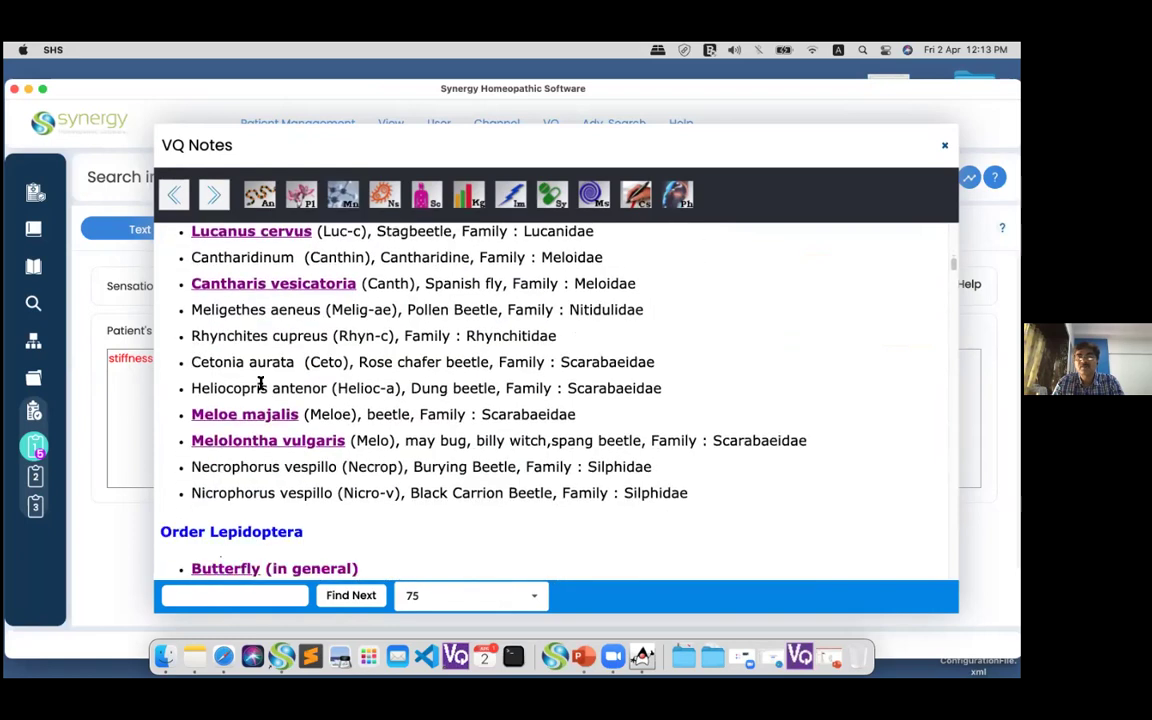
scroll(258, 254, down, 2)
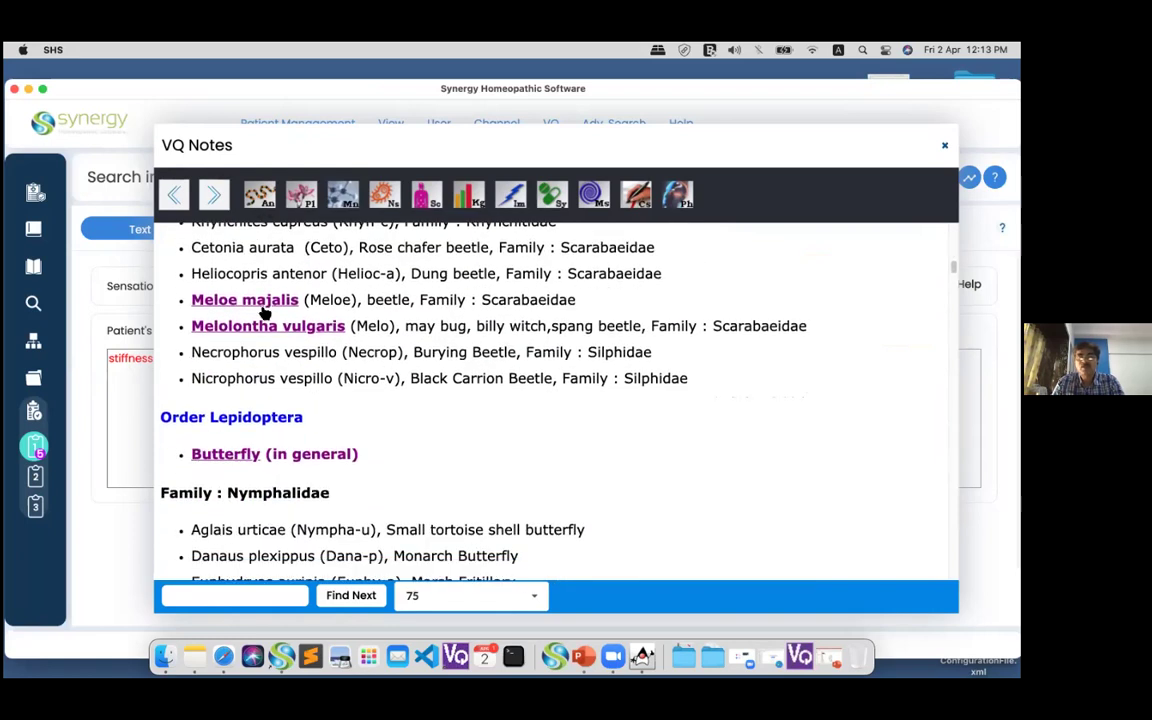
scroll(264, 313, down, 6)
scroll(296, 387, down, 15)
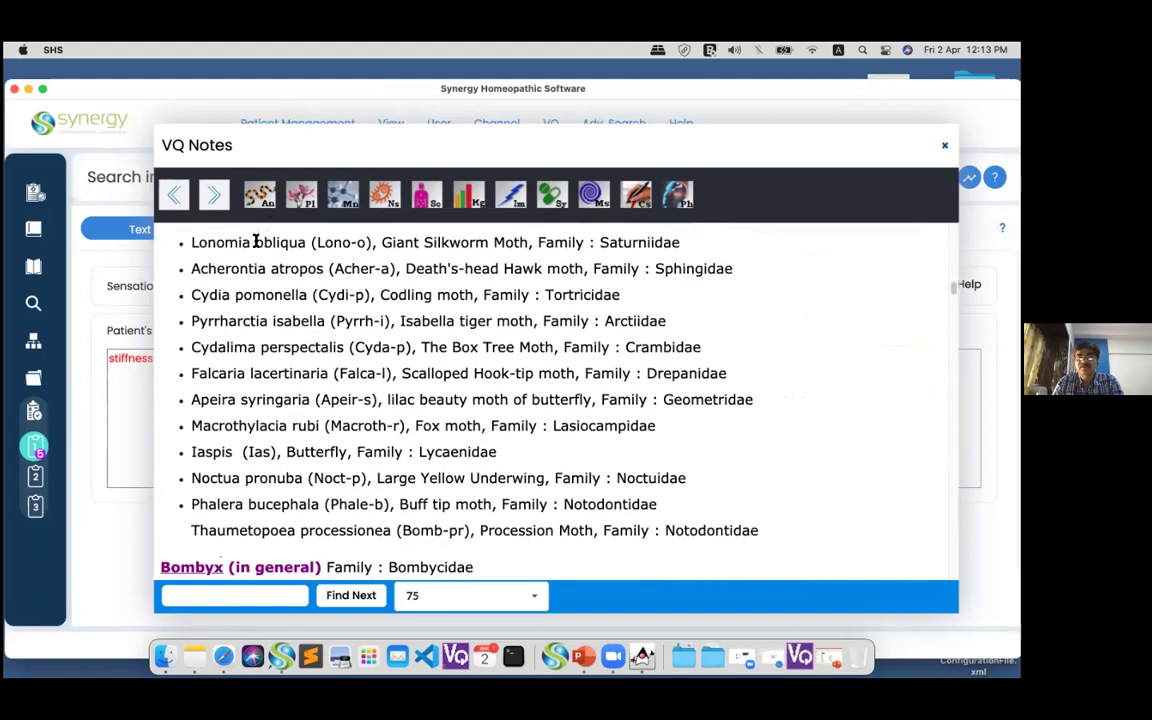
scroll(260, 330, down, 15)
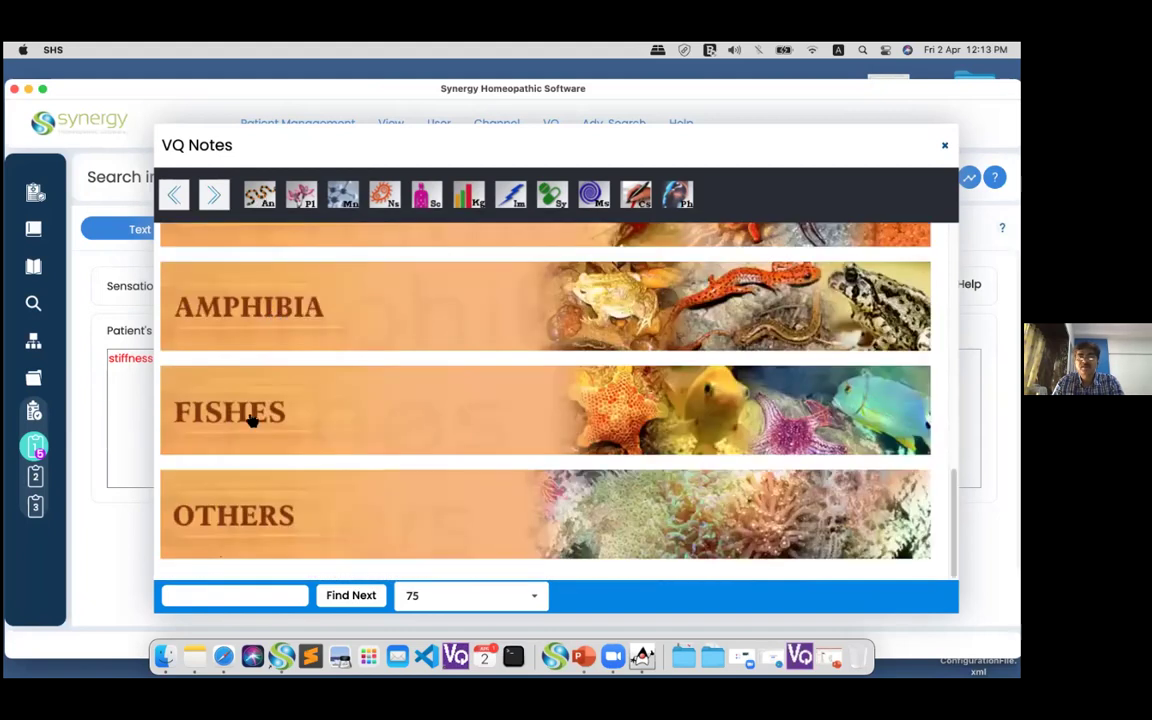
- Open the Birds notes and browse the proved and available remedies from Order Anseriformes down to Order Passeriformes
scroll(253, 421, up, 10)
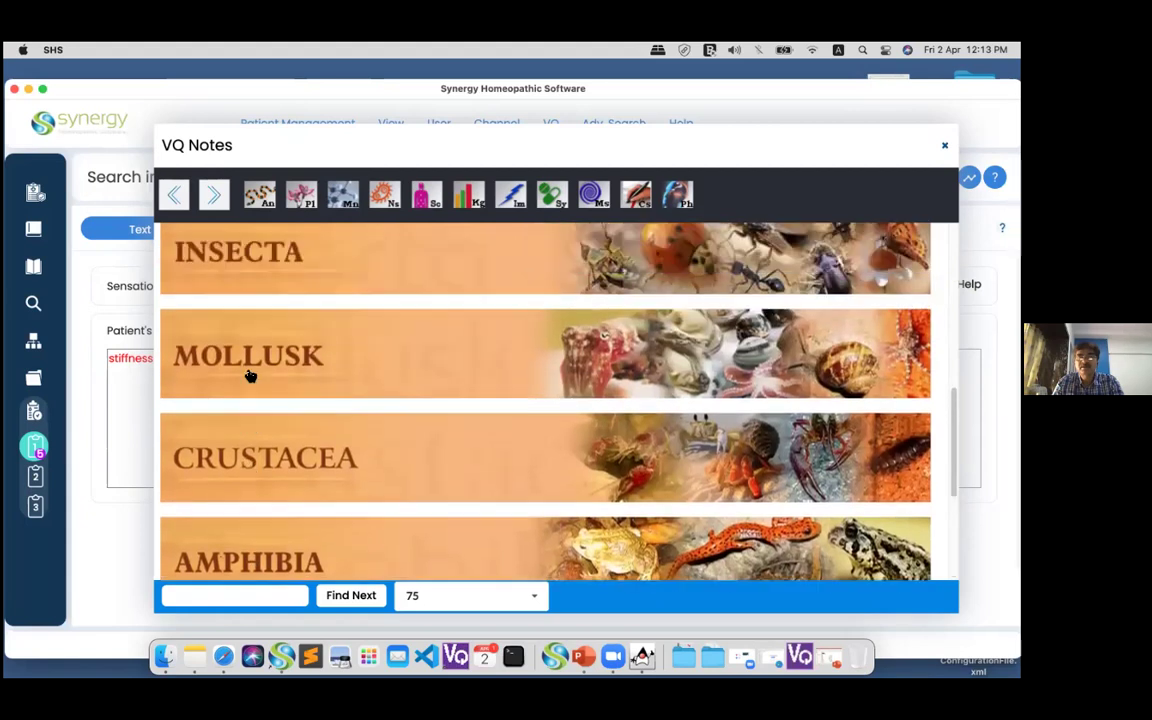
scroll(252, 354, up, 5)
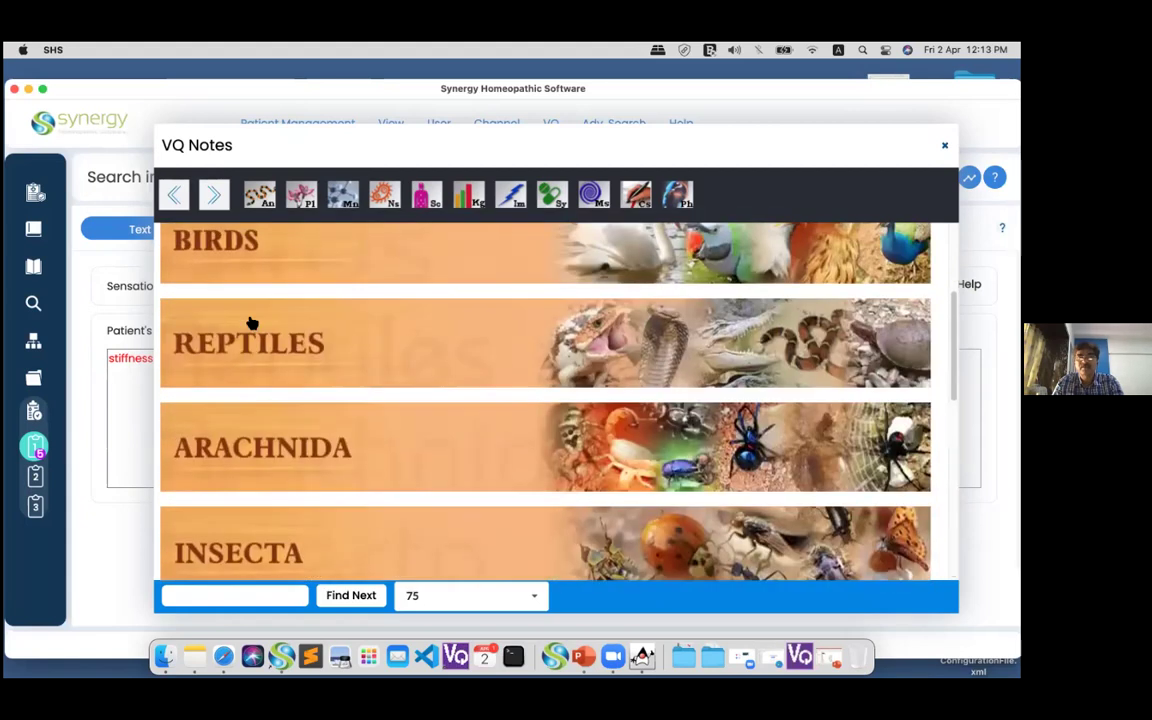
scroll(240, 294, up, 1)
click(231, 300)
scroll(337, 363, down, 6)
scroll(342, 366, down, 1)
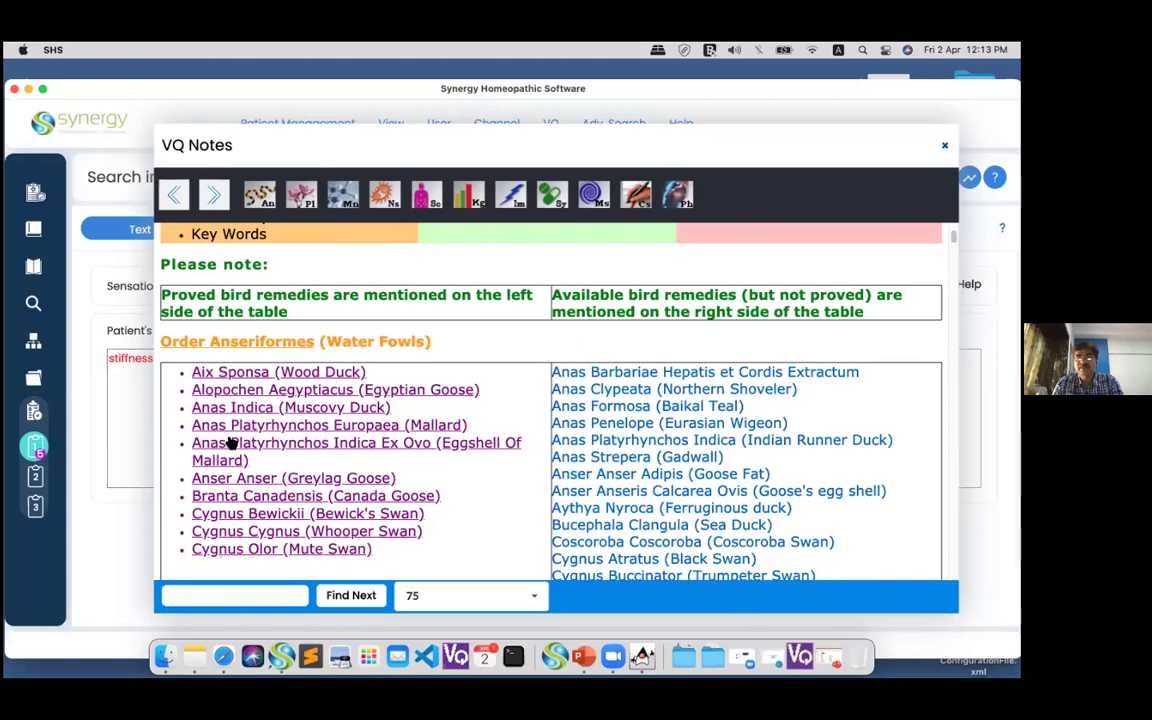
scroll(231, 463, down, 12)
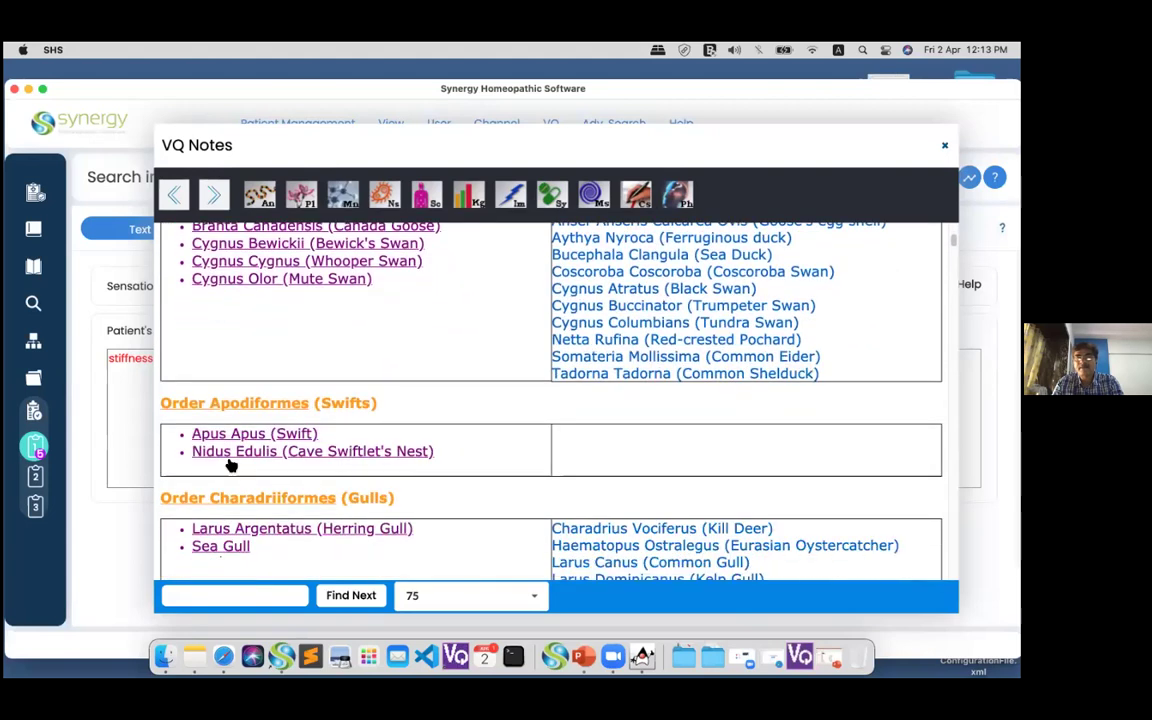
scroll(231, 465, down, 10)
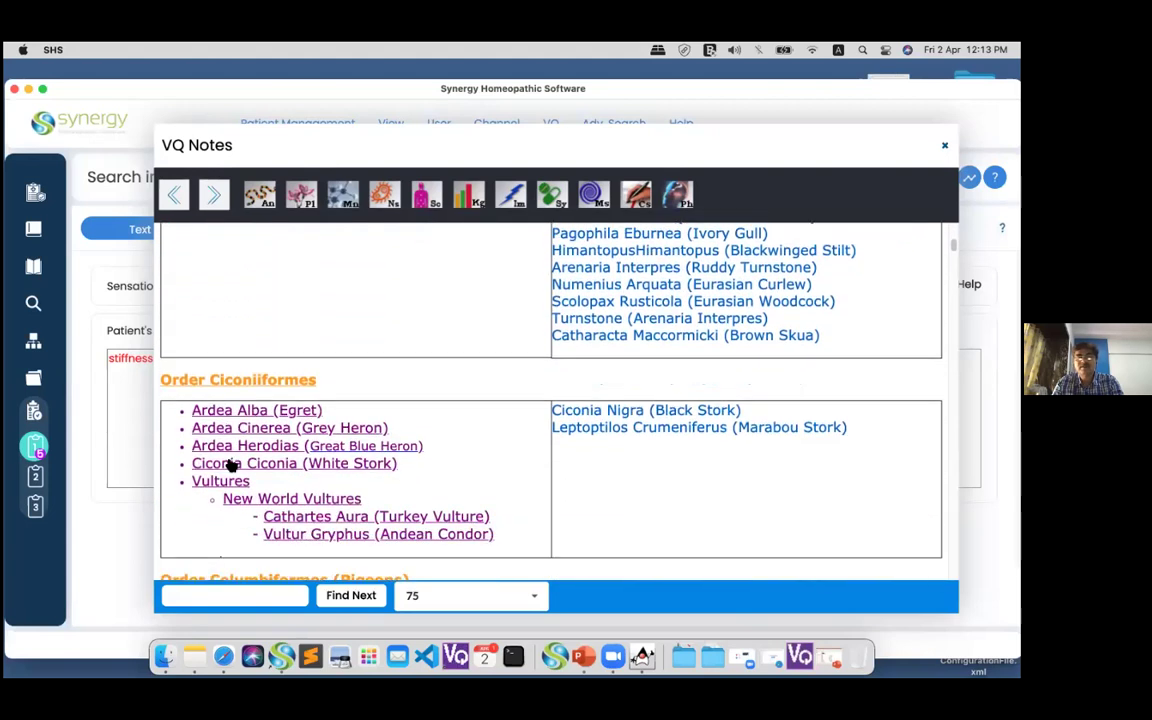
scroll(231, 465, down, 10)
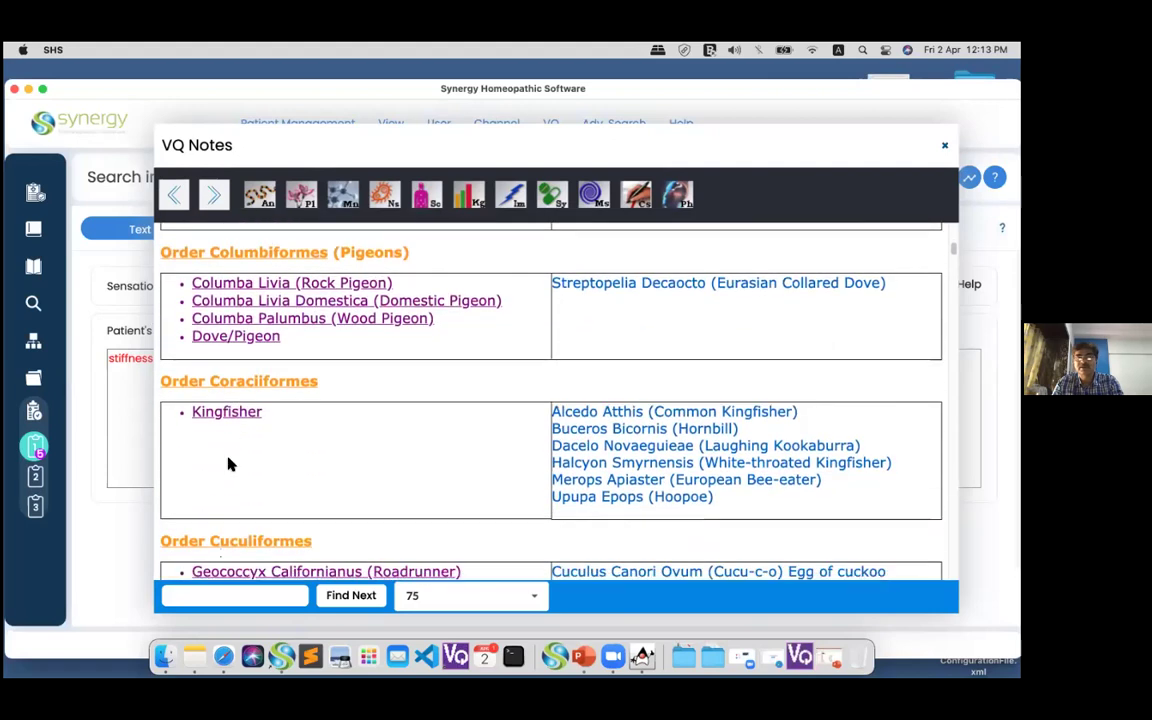
scroll(229, 464, down, 10)
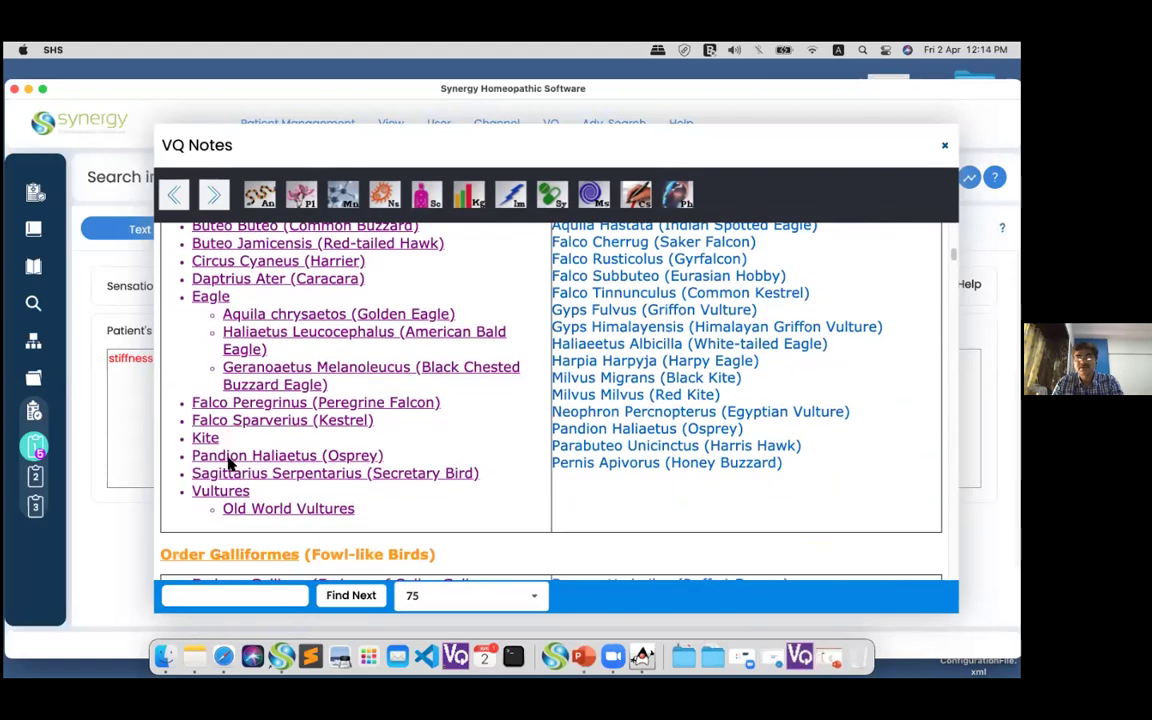
scroll(229, 464, down, 10)
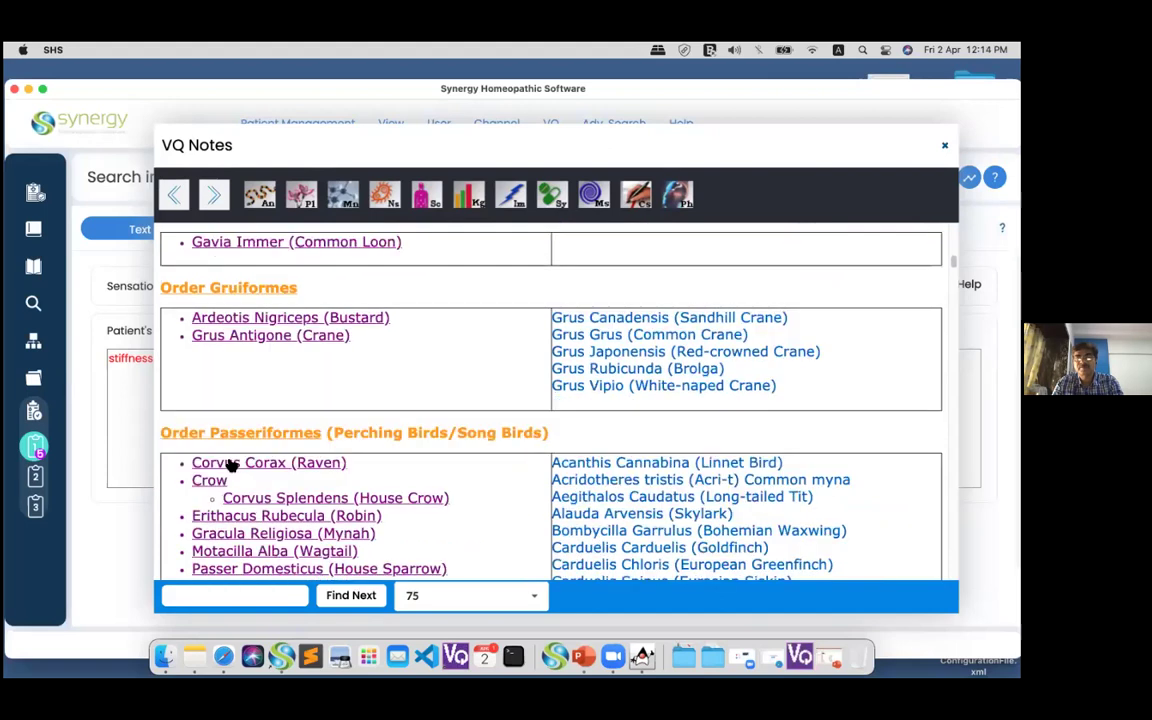
scroll(244, 423, down, 2)
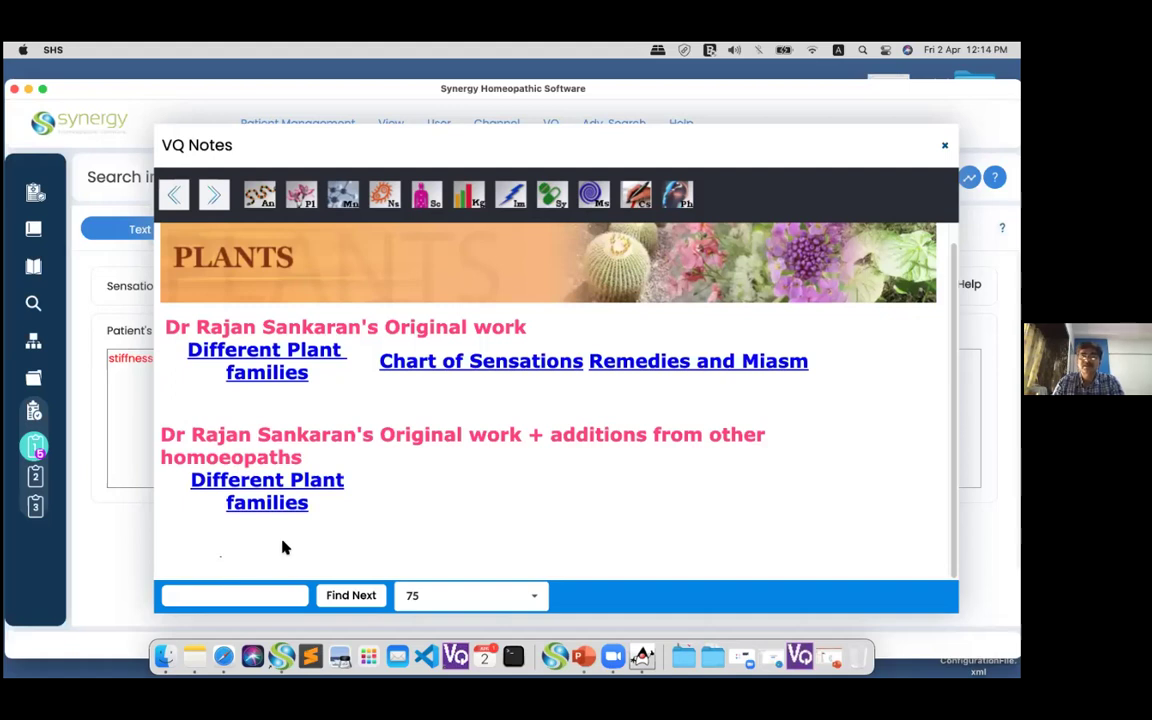
- From the Plants notes, open the plant families that include other homoeopaths' additions, and examine the Anacardiaceae entry's Active reaction and Compensation sections
click(270, 502)
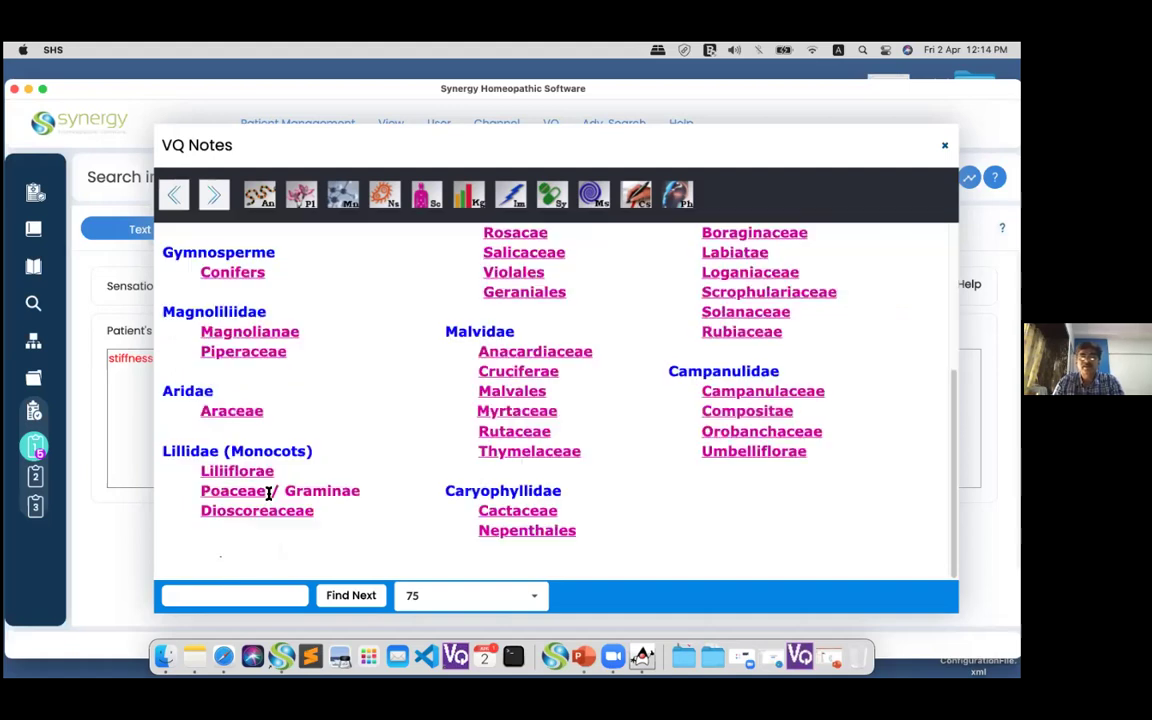
click(507, 353)
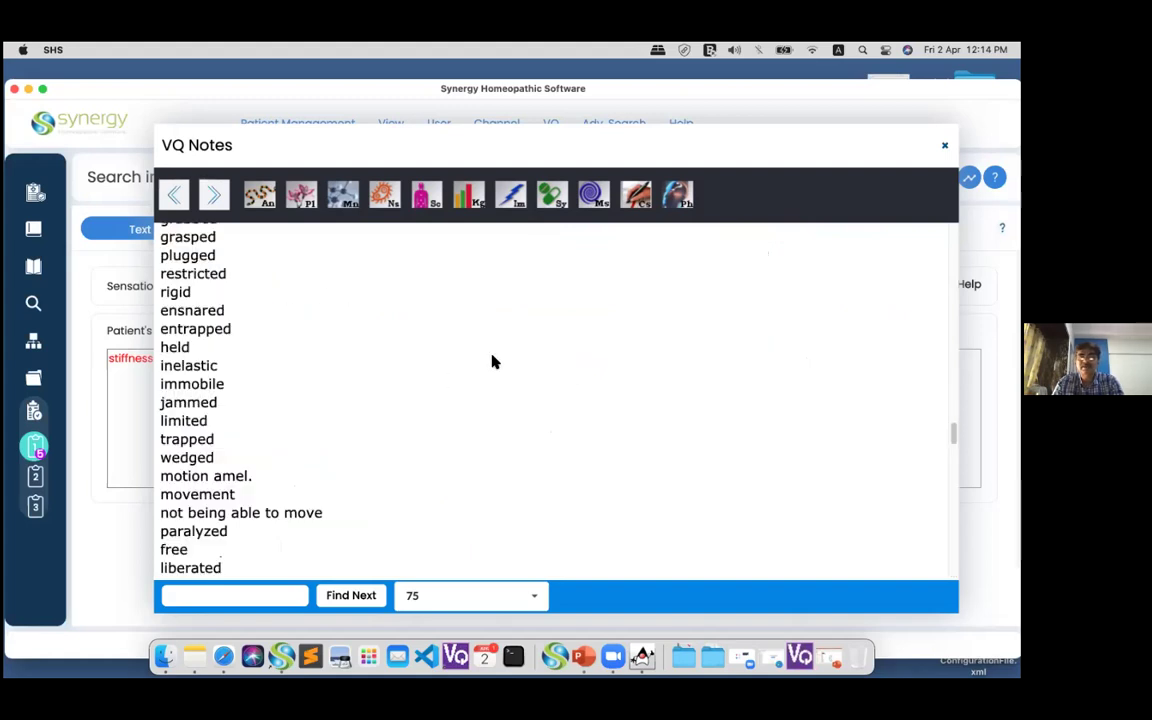
scroll(491, 362, up, 15)
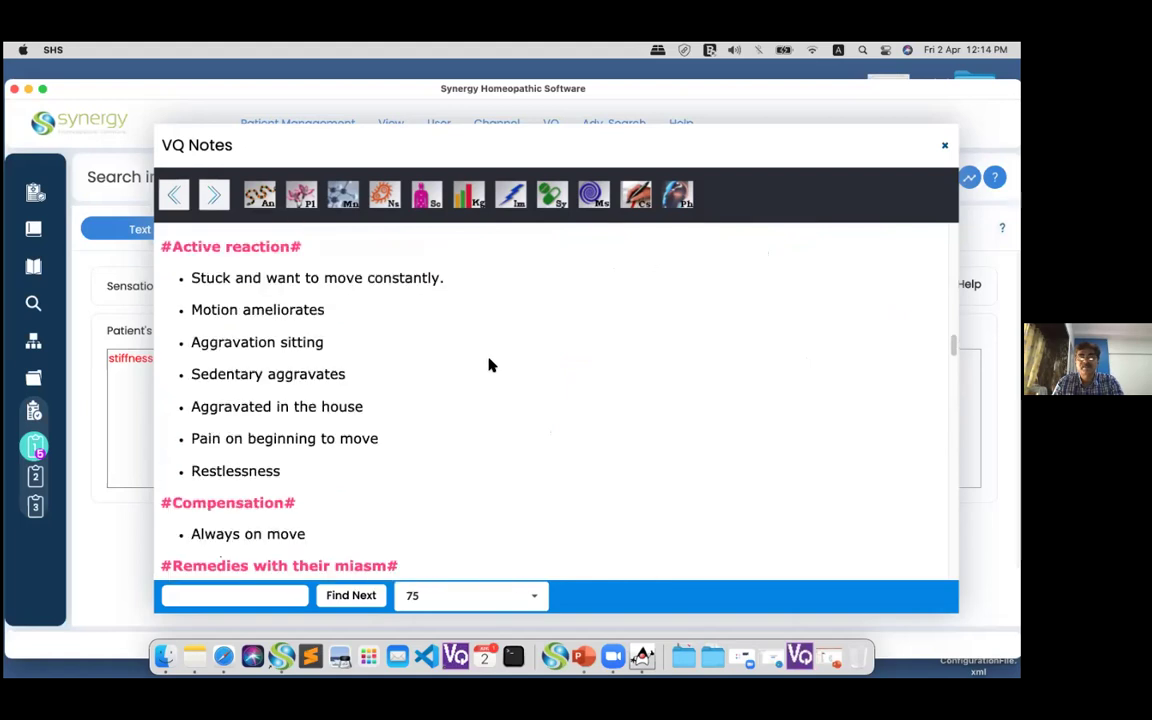
- Review the Anacardiaceae topics, Sensation and Passive reaction sections, and open Rhus tox from its remedies with their miasm
scroll(473, 355, up, 10)
scroll(469, 360, up, 10)
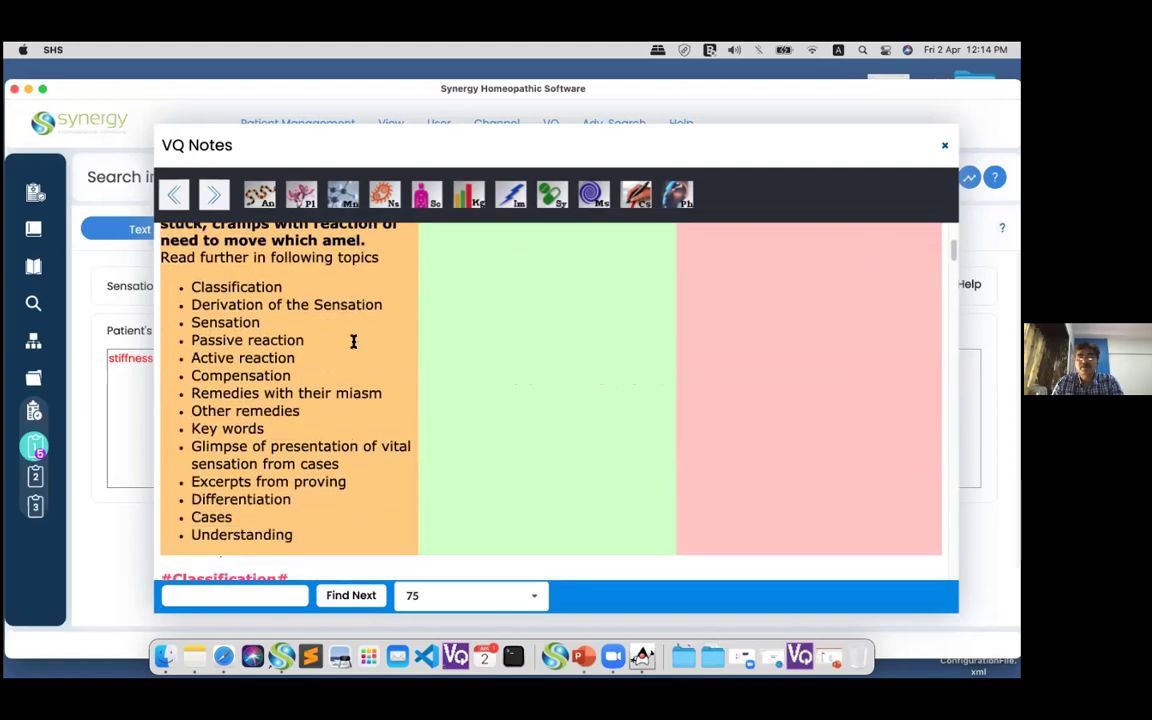
scroll(353, 341, down, 10)
scroll(356, 357, down, 5)
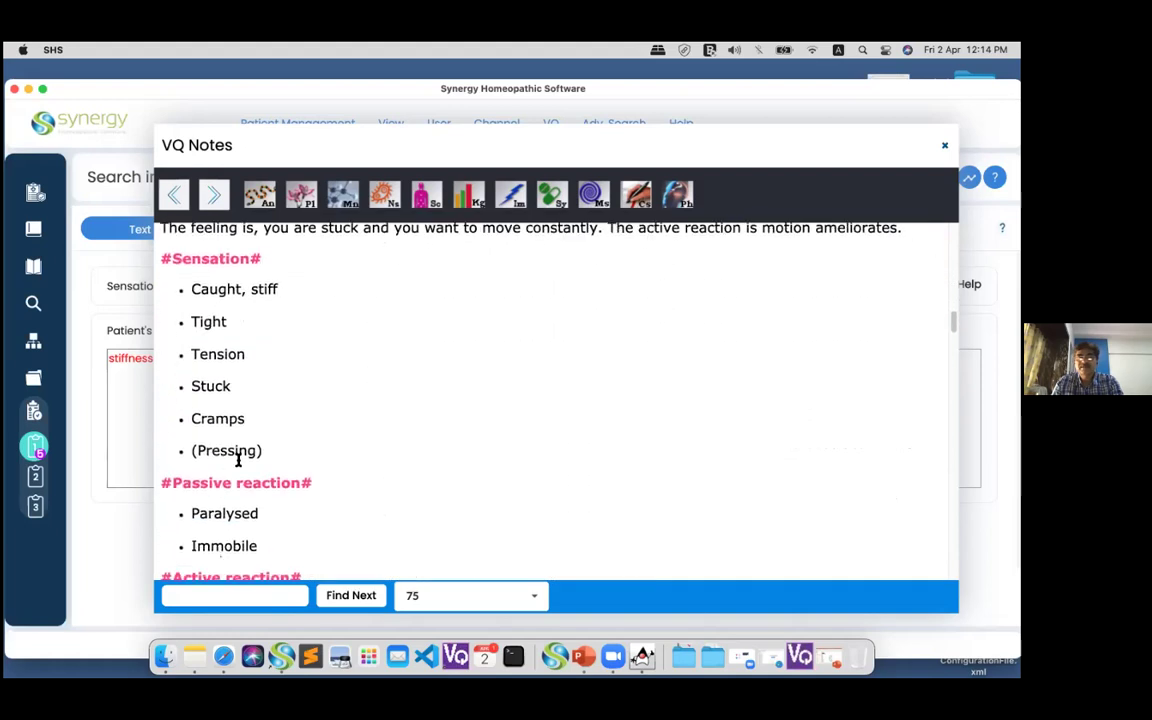
scroll(238, 459, down, 10)
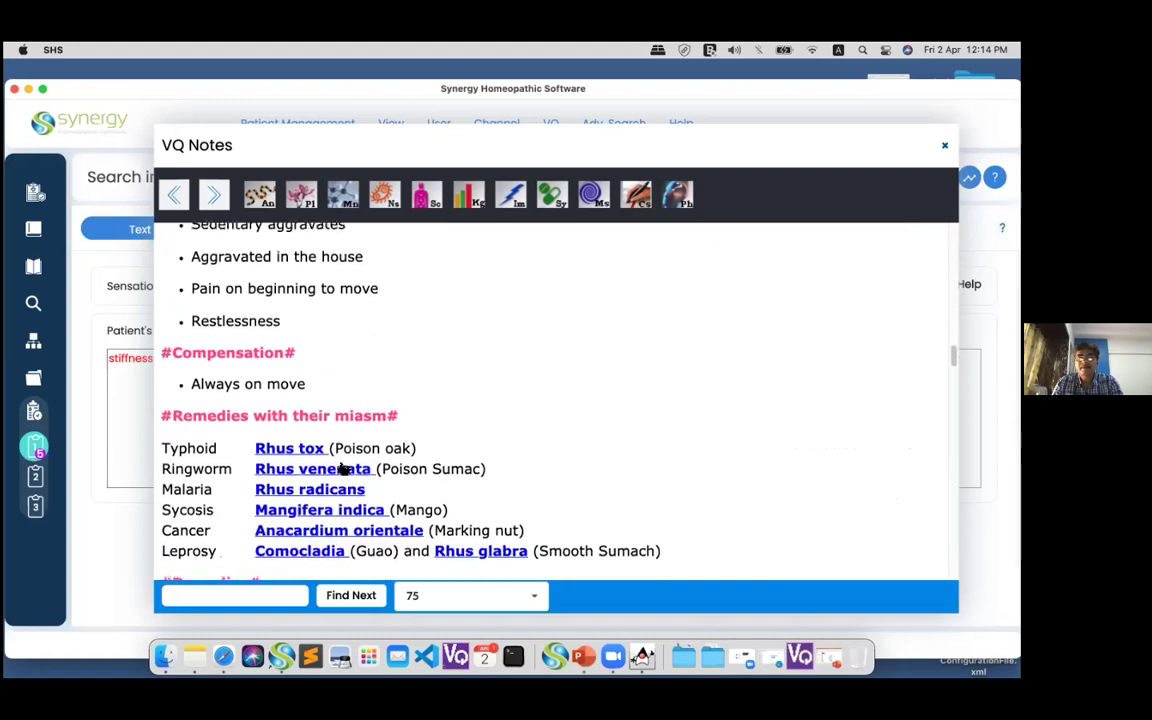
scroll(320, 458, down, 1)
click(289, 440)
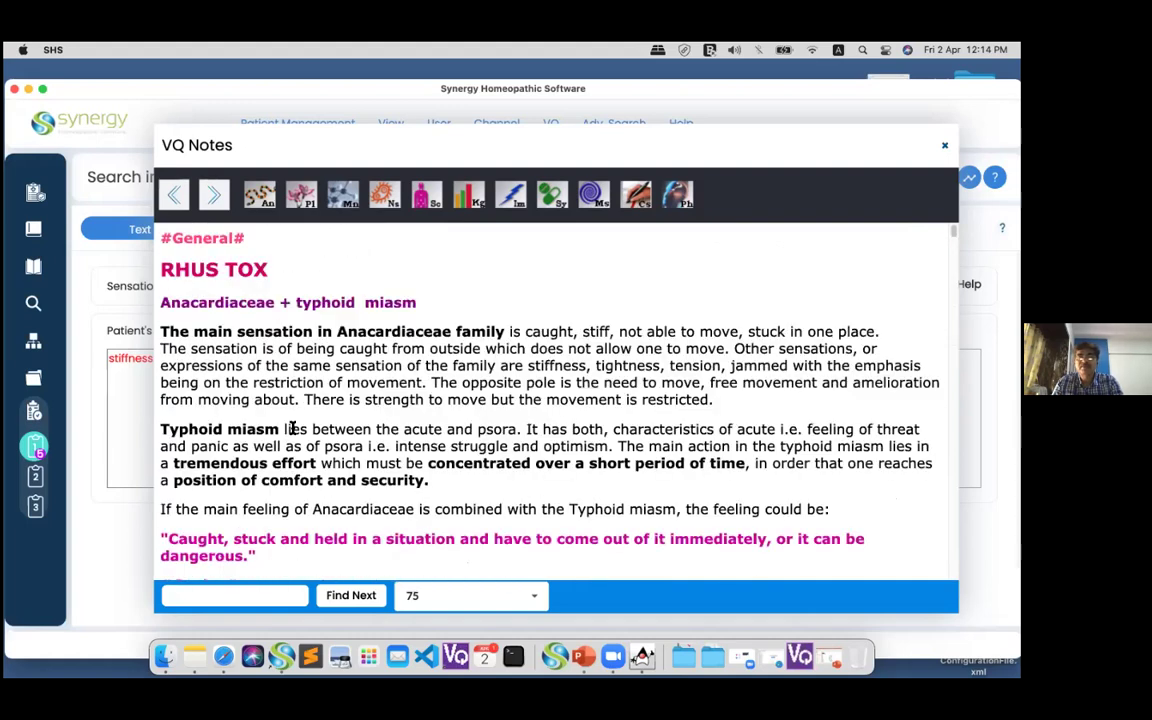
- From the Minerals periodic table, view the Row 3 notes, then return to the table and open the Silica notes
click(332, 201)
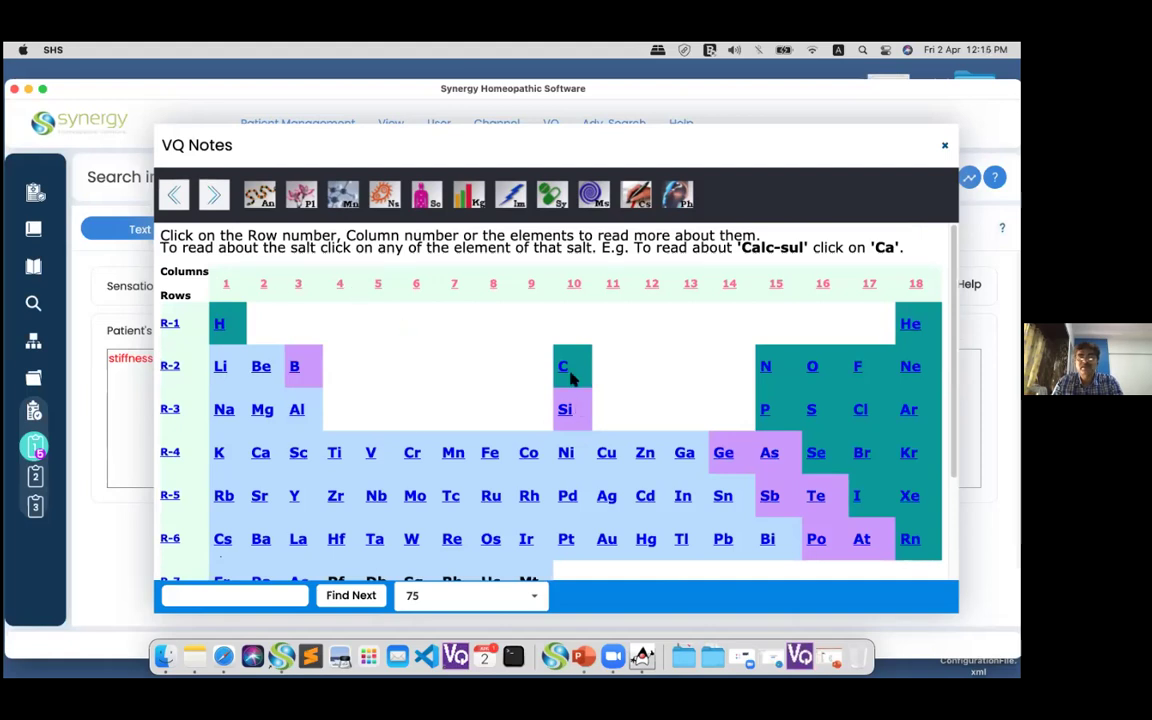
click(169, 410)
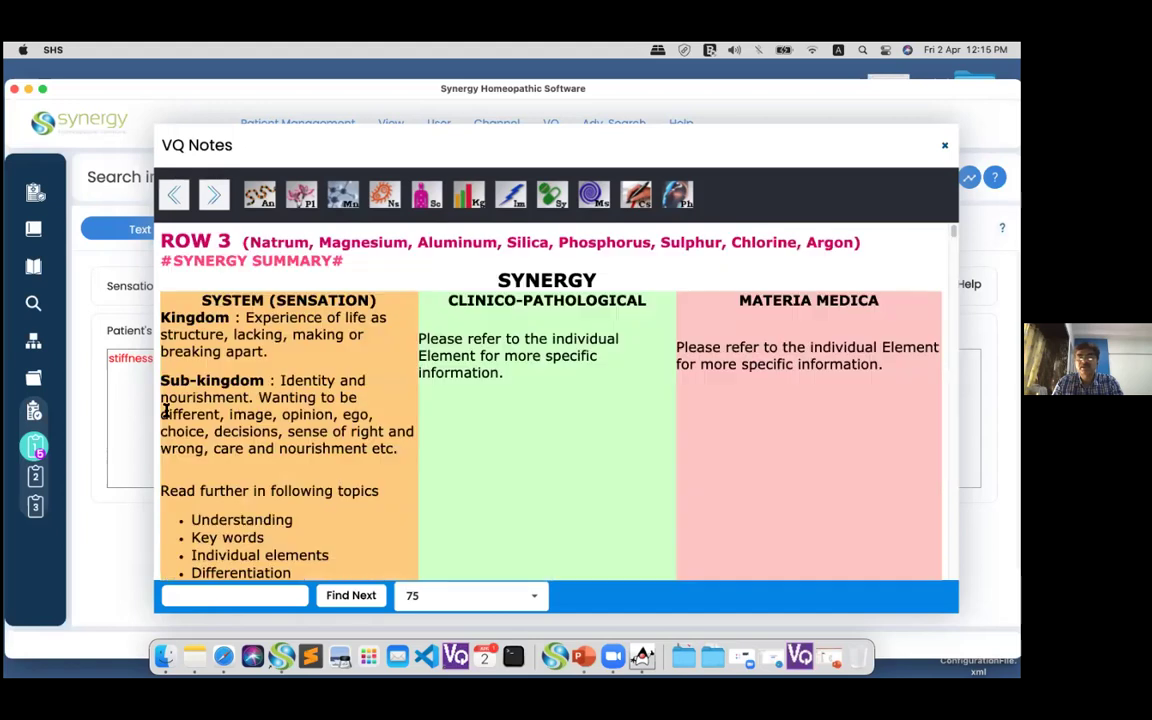
click(172, 198)
click(565, 412)
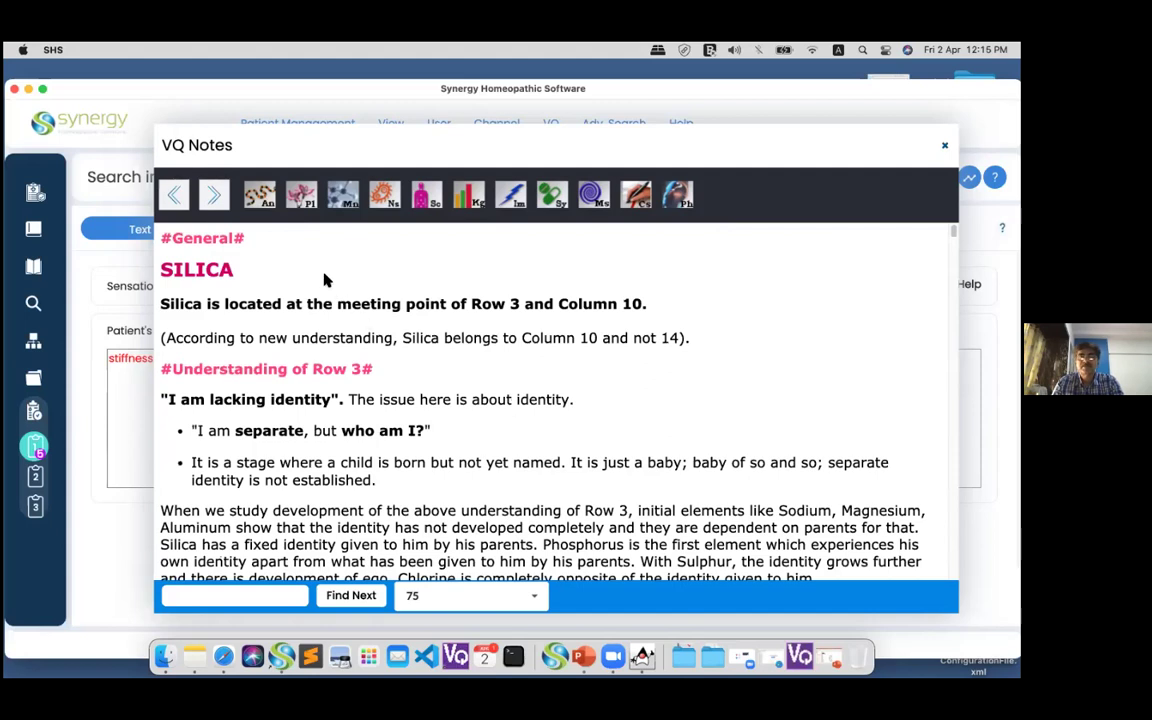
- View the Nosodes and Sarcodes notes, and close VQ Notes
click(381, 199)
click(423, 199)
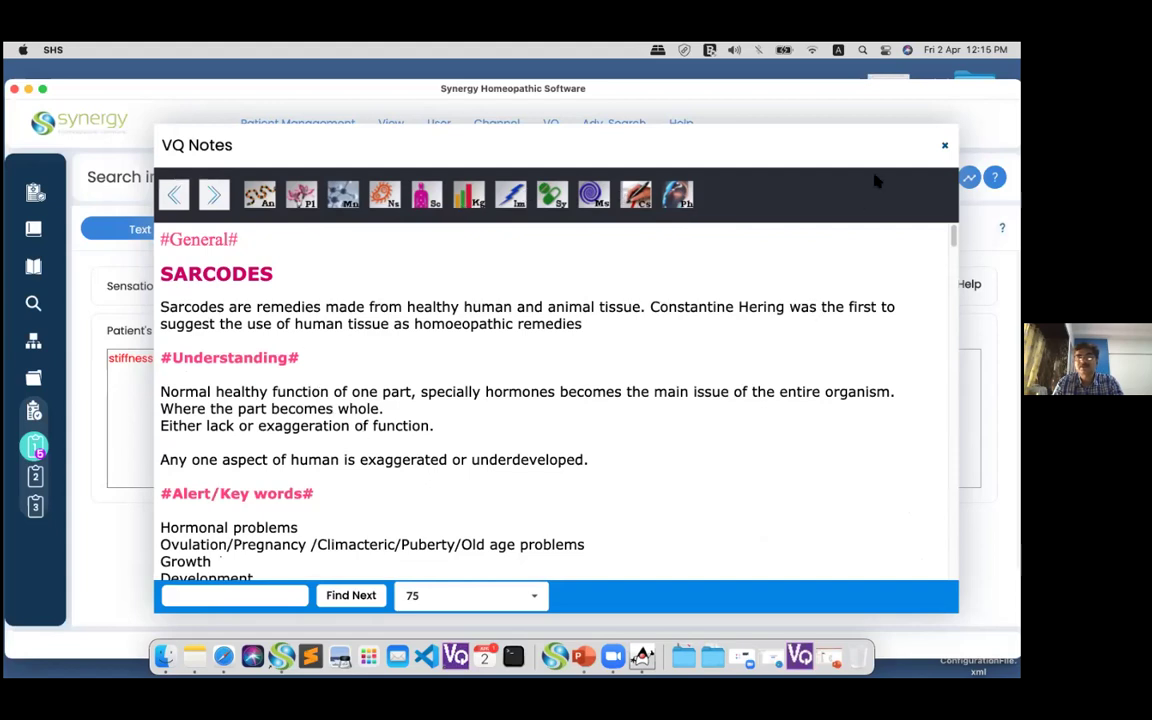
key(Escape)
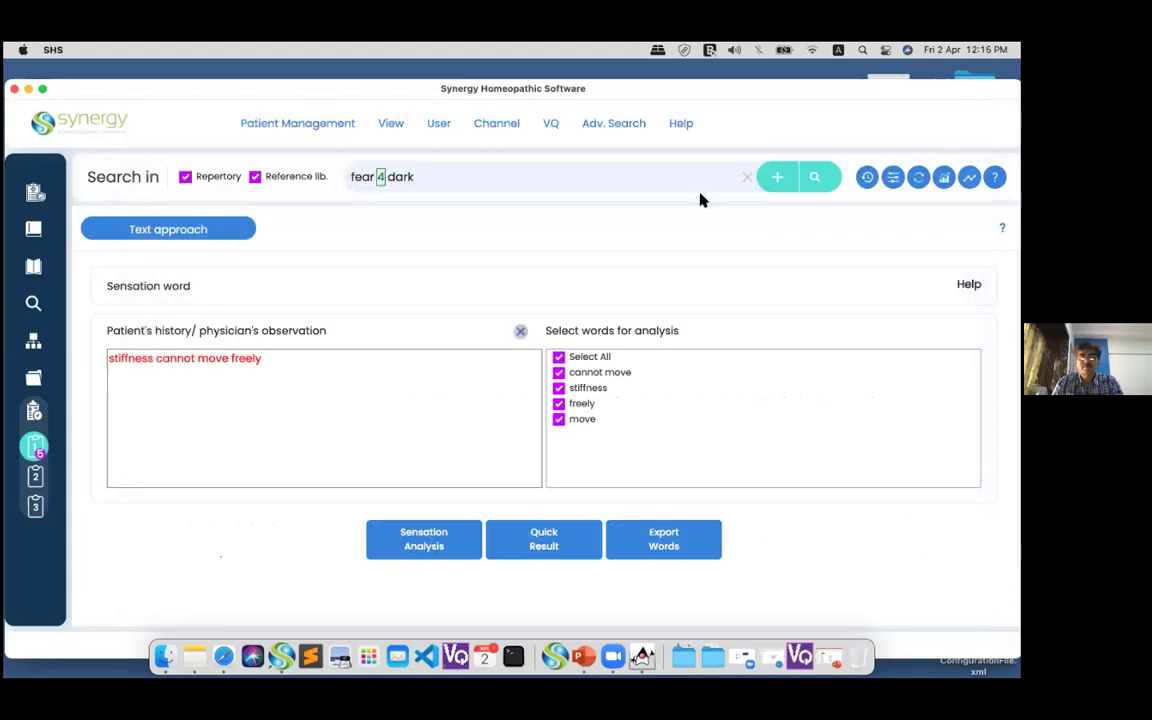
- In the families graph of Clipboard 1, drill down through Plants, Cronquist Plants and Magnoliidae C to the Ranunculales C families
click(33, 342)
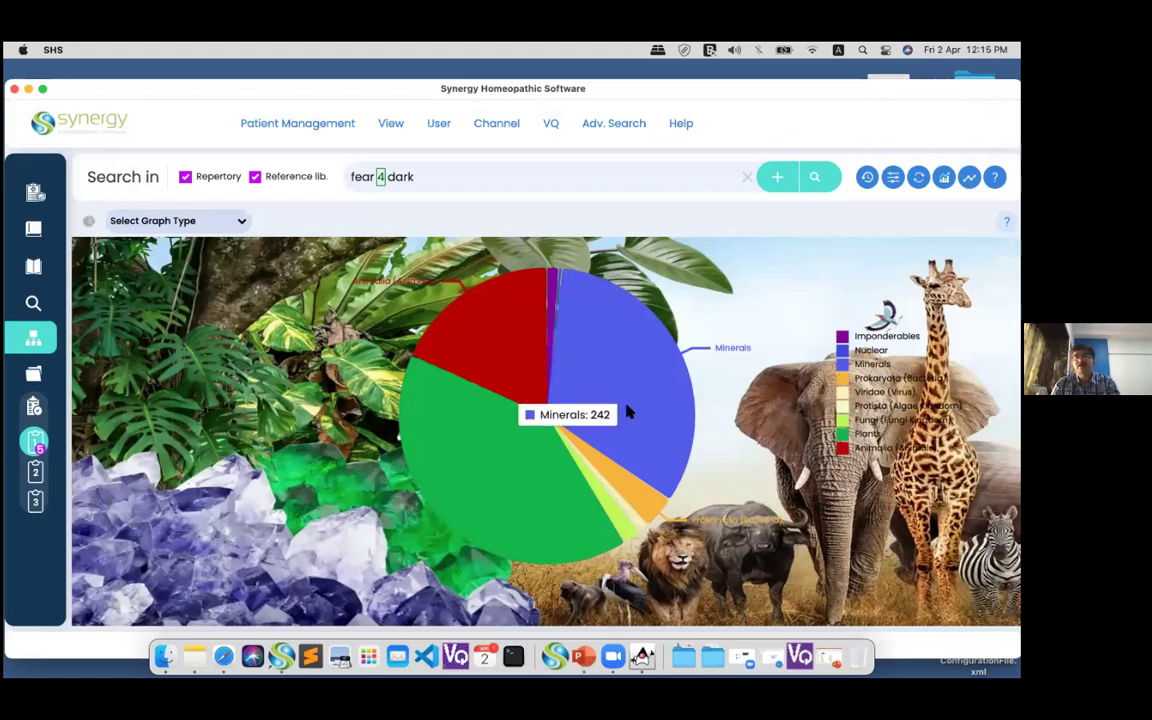
click(502, 443)
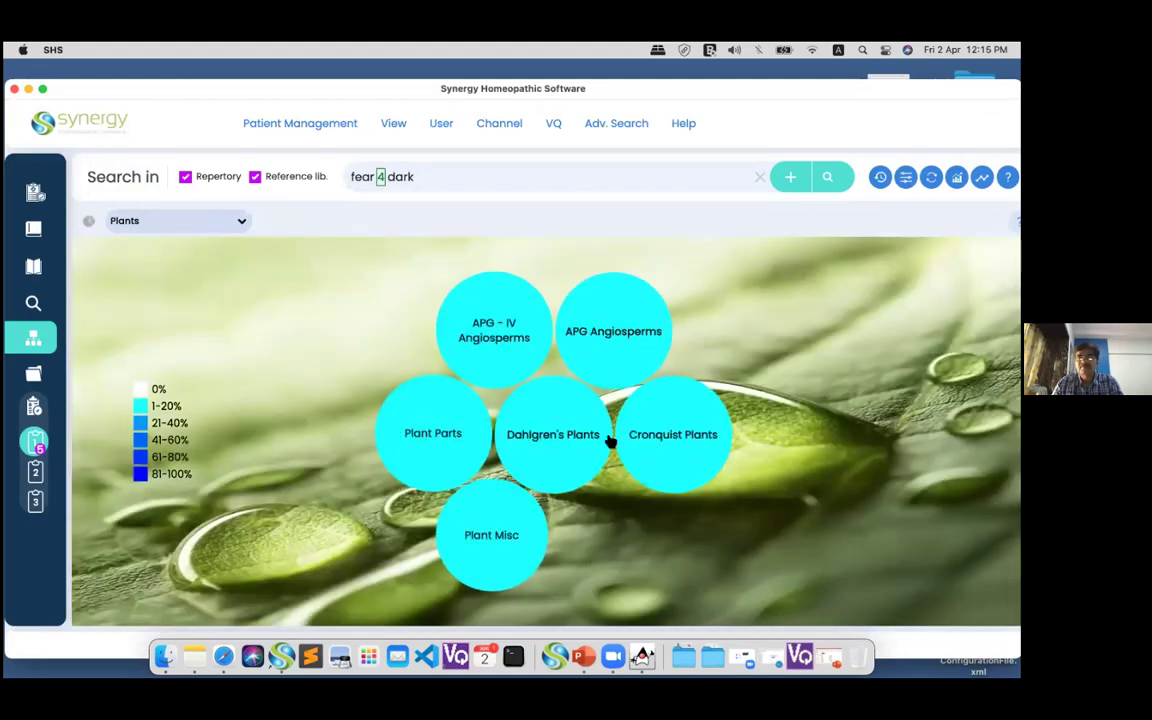
click(686, 434)
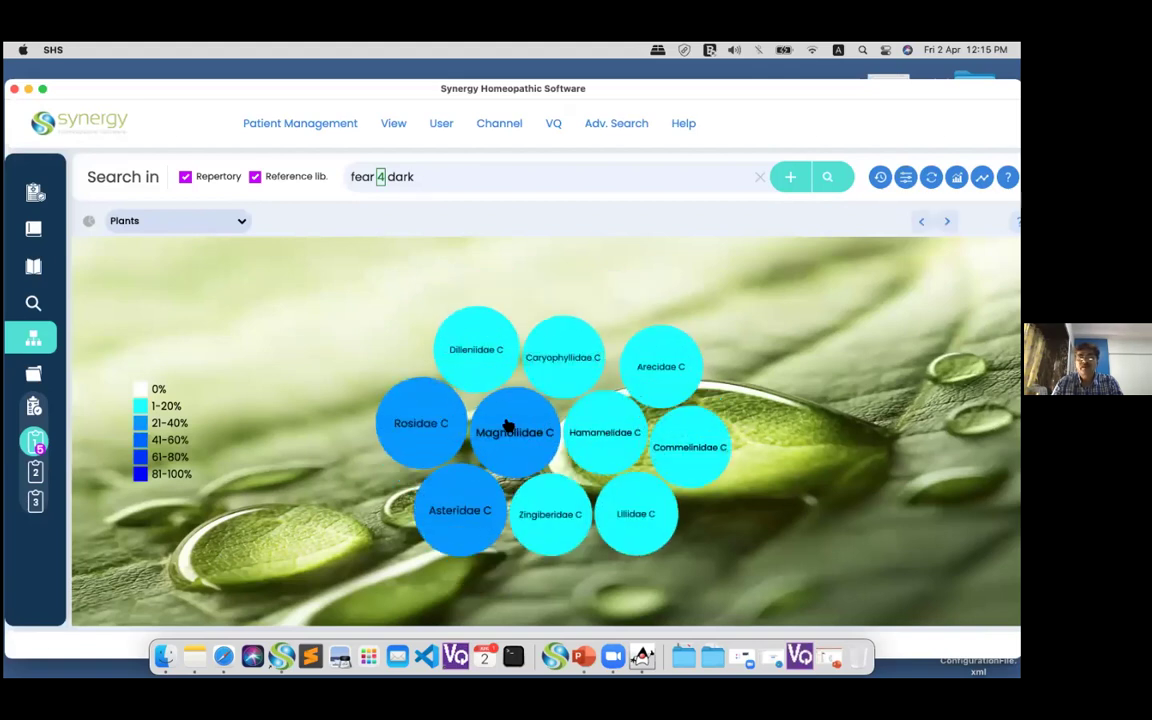
click(508, 425)
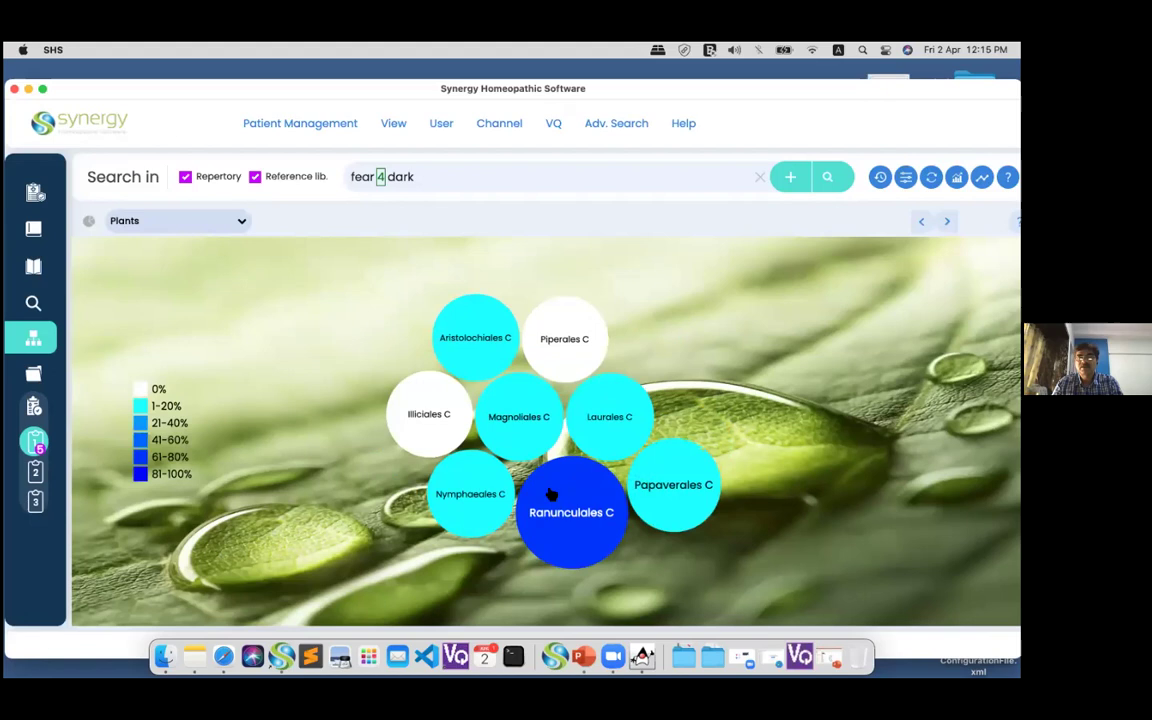
click(556, 498)
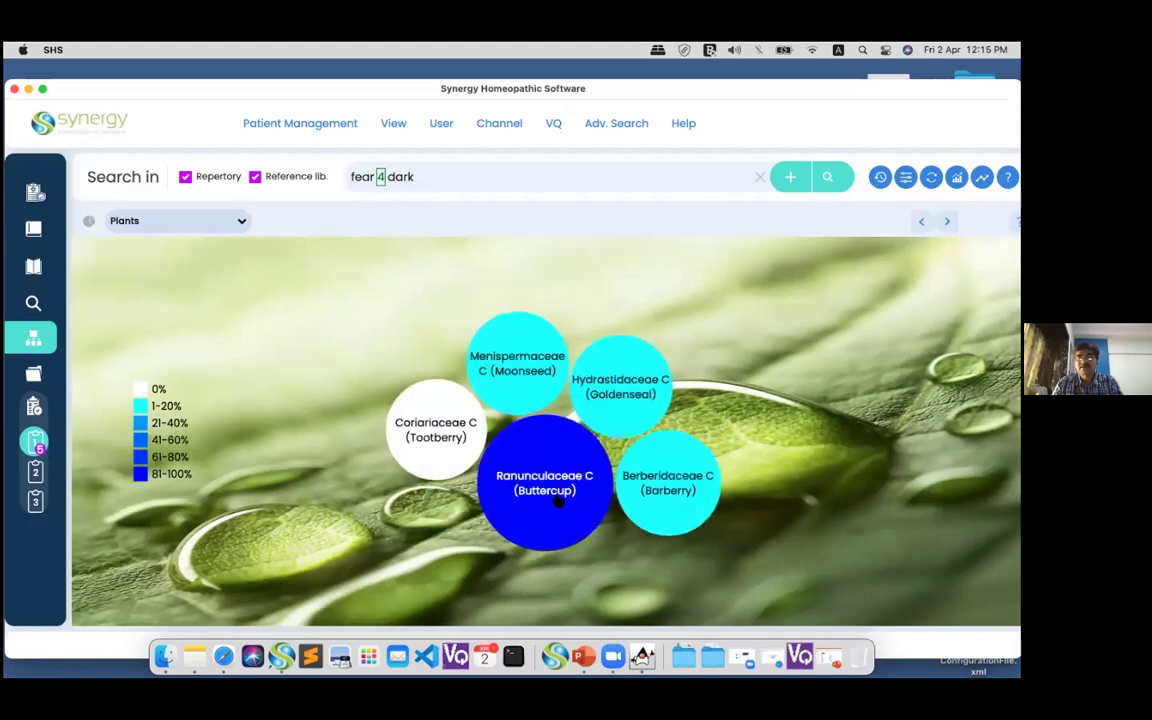
- View the complete Clipboard 1 remedy analysis for Ranunculaceae C (Buttercup), and close it
click(553, 498)
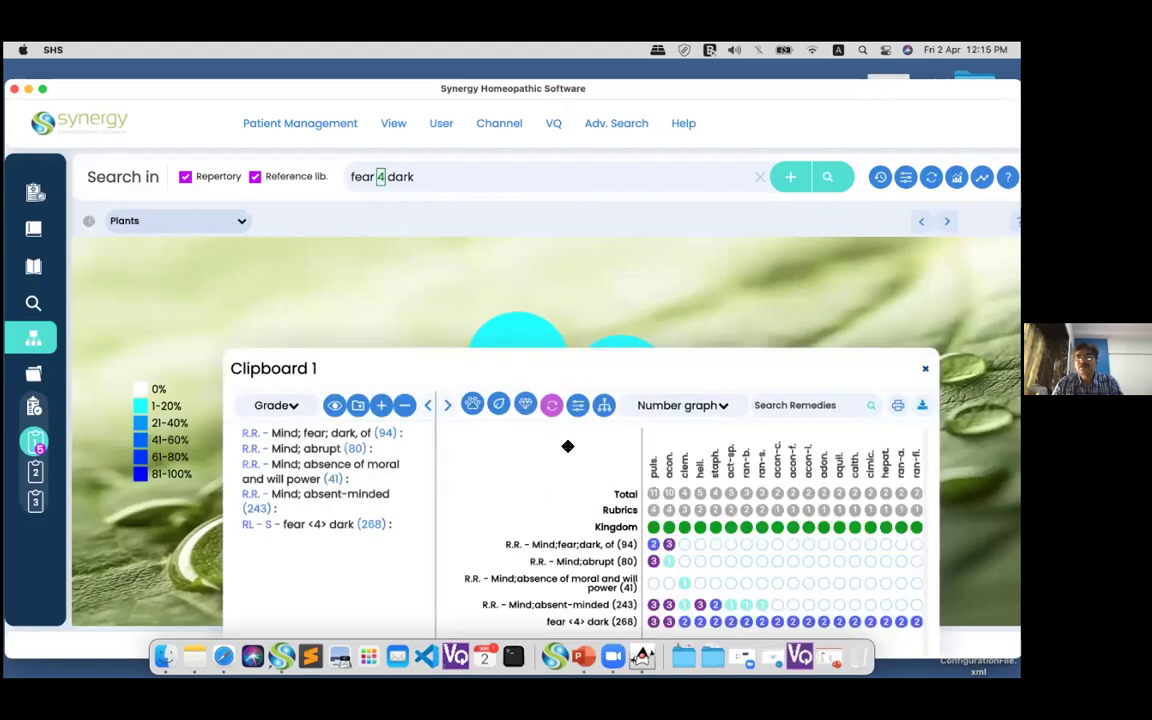
drag(782, 363, 793, 282)
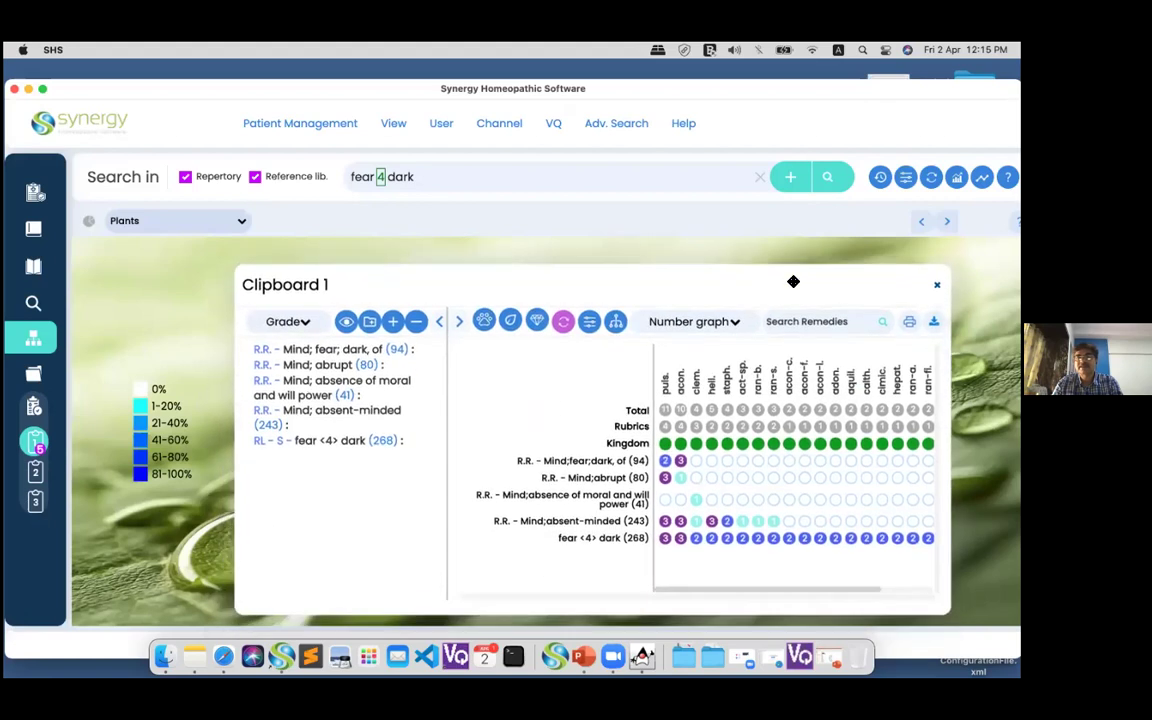
click(156, 262)
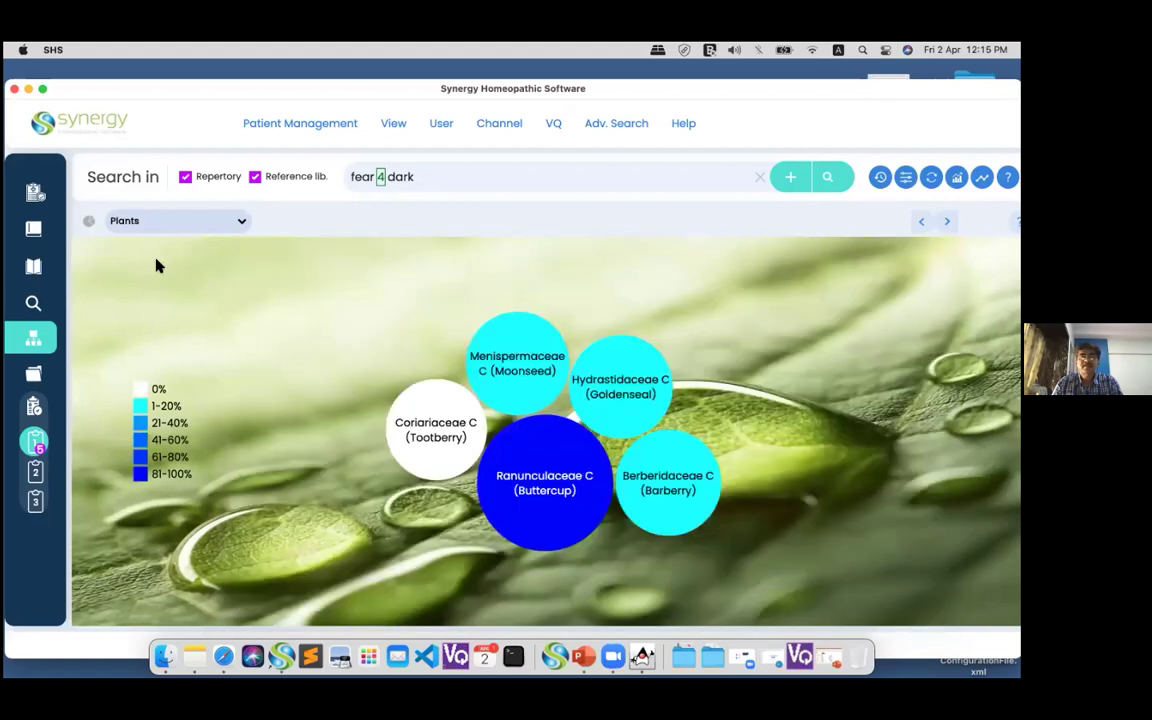
- Show the Minerals Overview graph types, then switch to the Animals Overview and open The Animal Kingdom chart
click(240, 221)
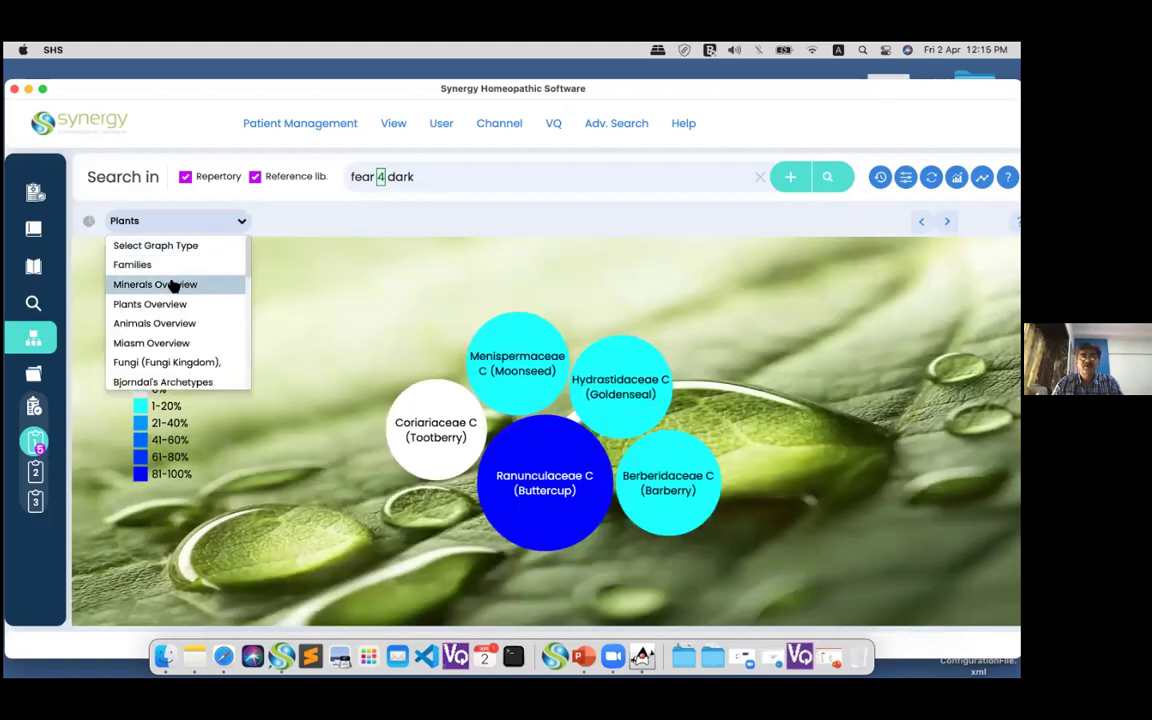
click(168, 285)
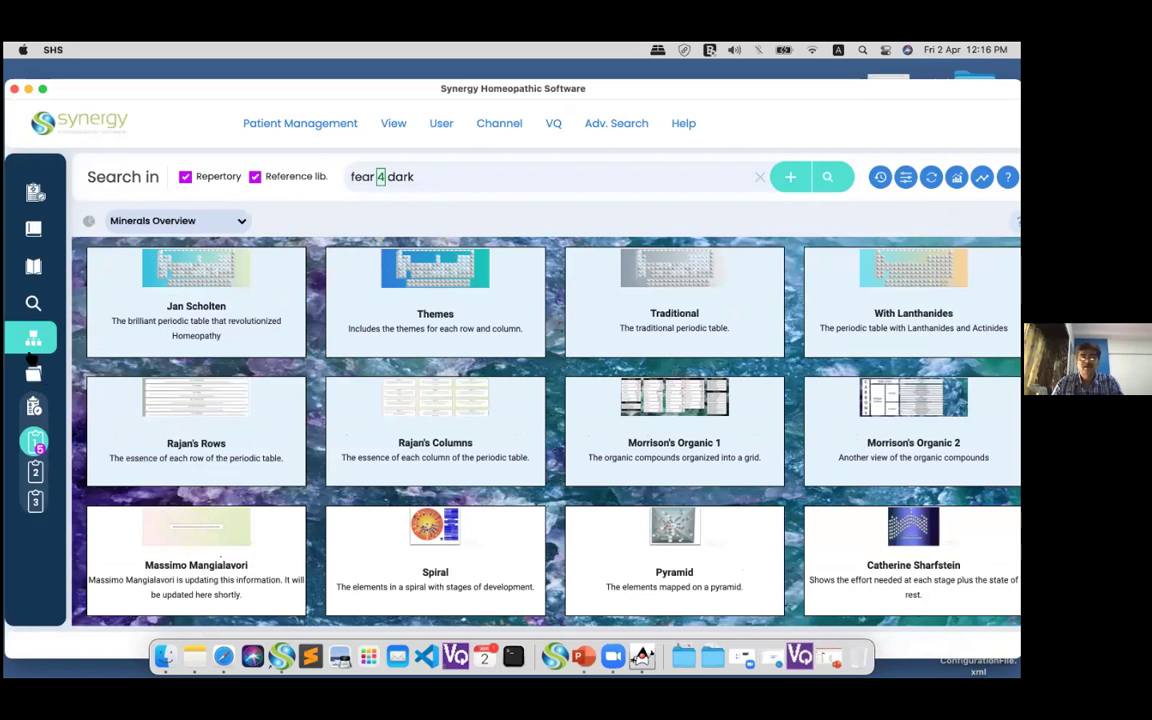
click(138, 223)
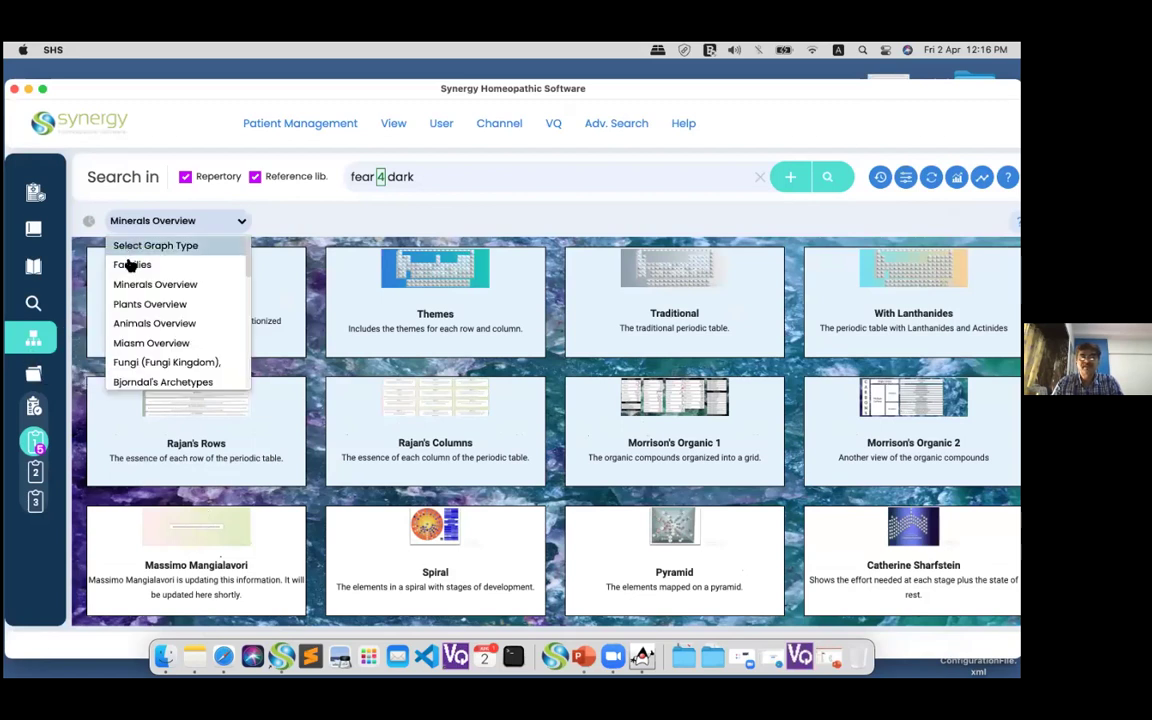
click(150, 324)
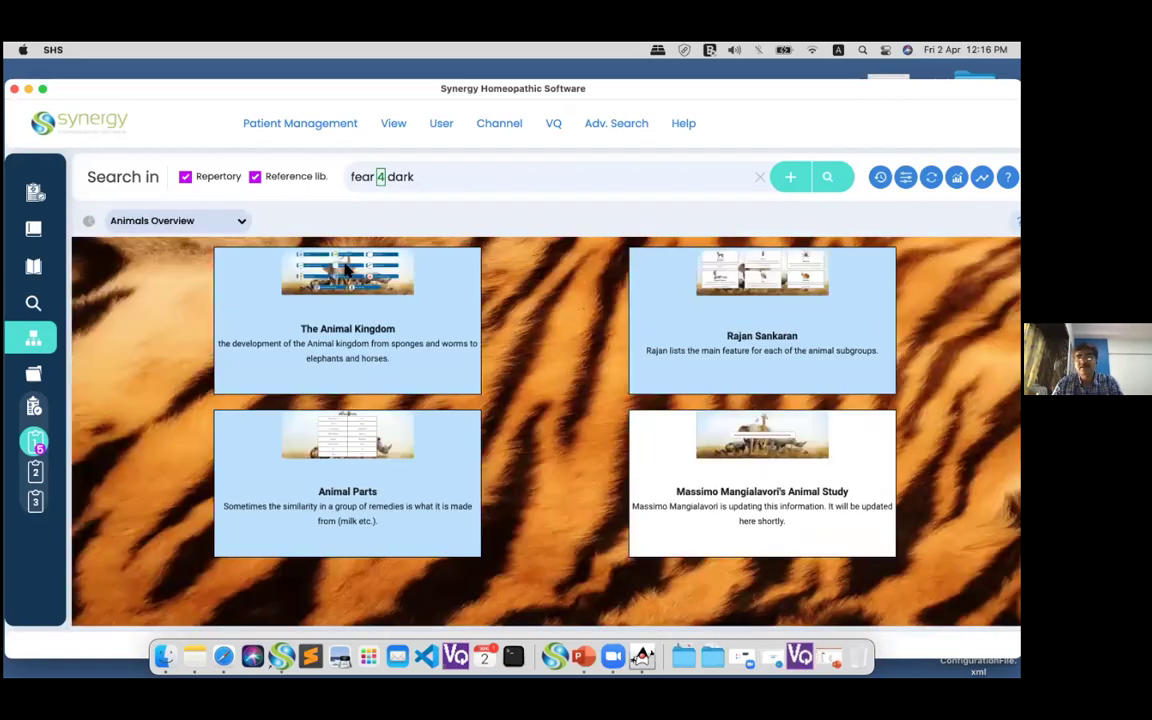
click(345, 268)
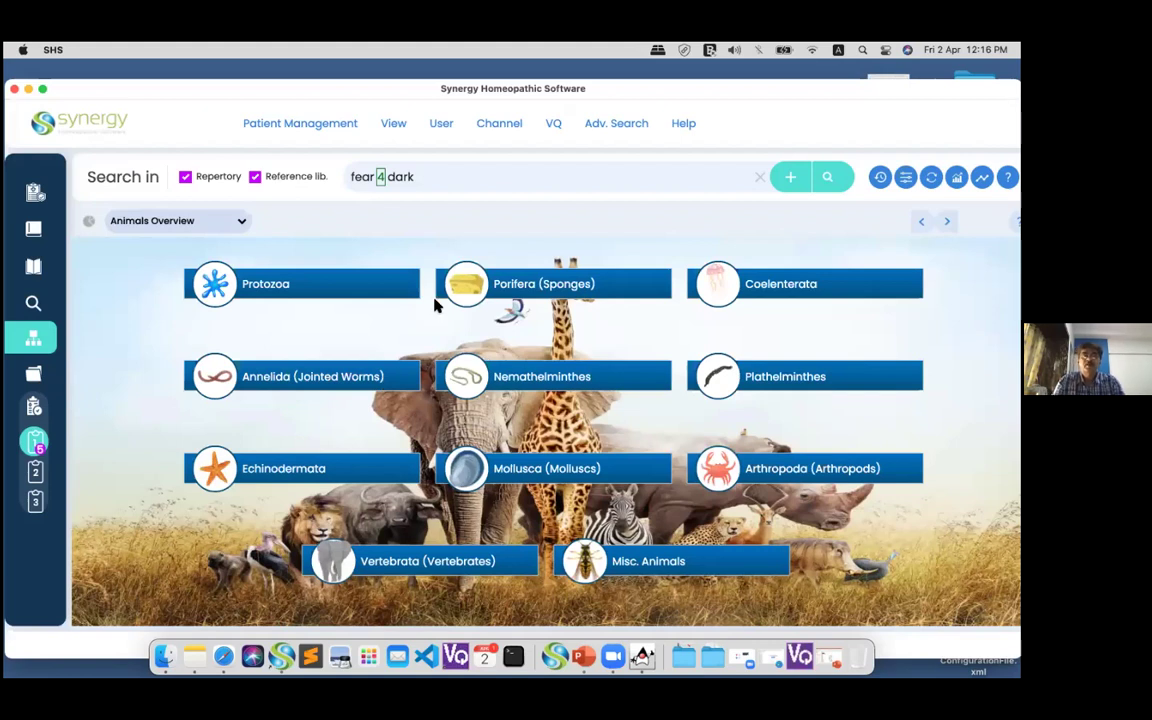
- Show the available channels, including Social Connect and Mentorship, and minimize the application window
click(491, 125)
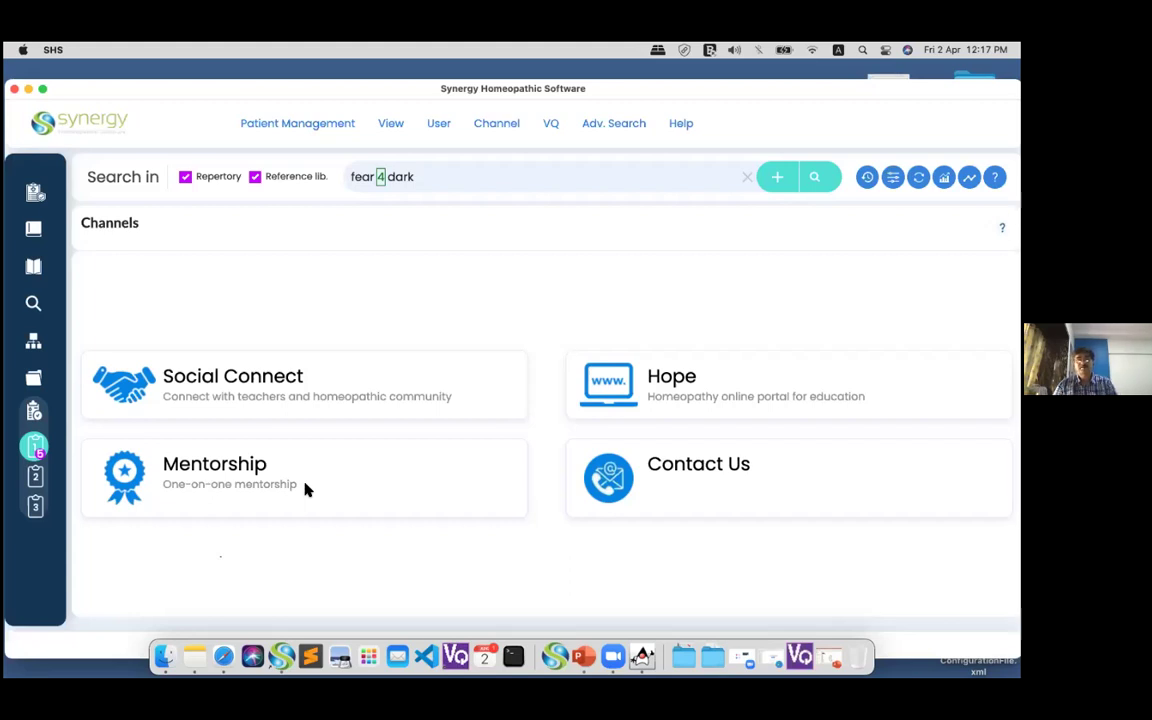
click(28, 90)
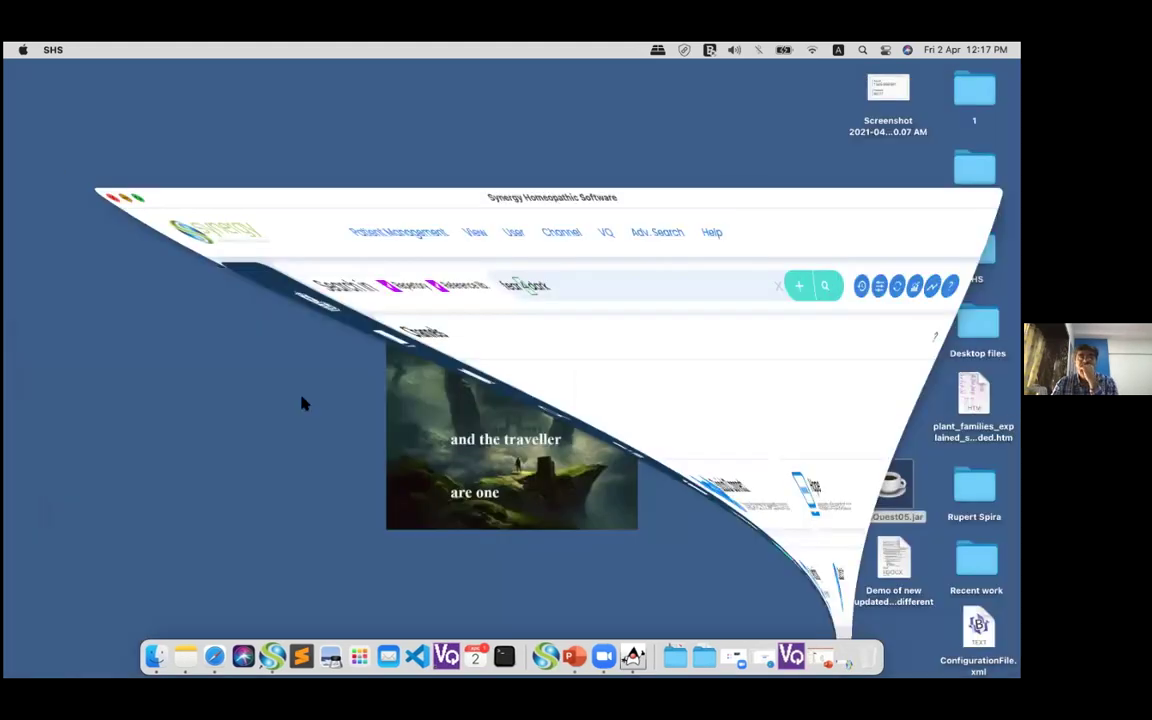